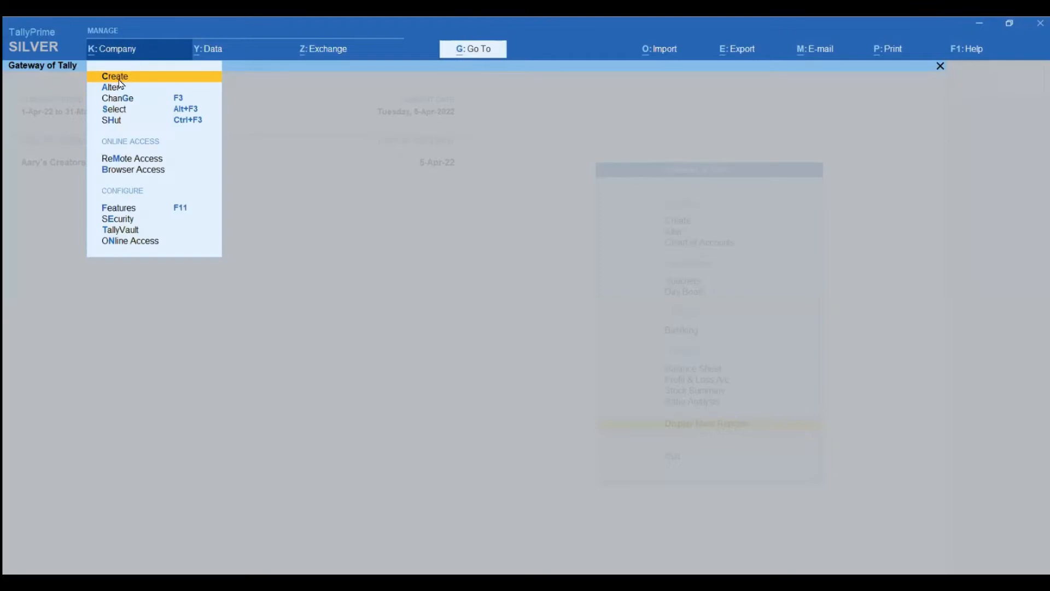
Open the company Aary's Creators for alteration and set Control User Access to Company Data to Yes
{"action": "left_click", "coordinate": [112, 89]}
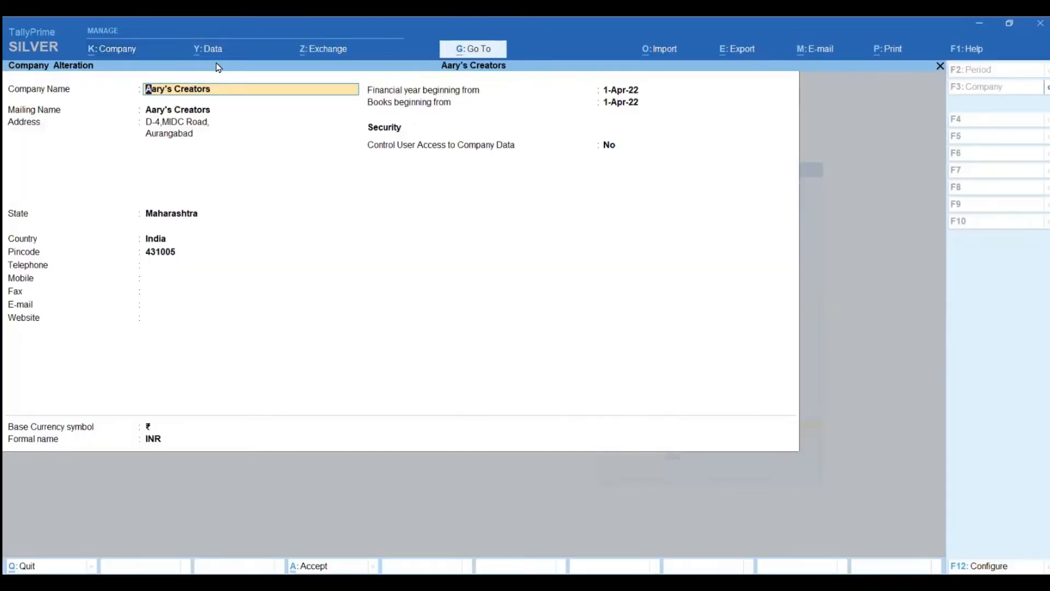
{"action": "left_click", "coordinate": [610, 148]}
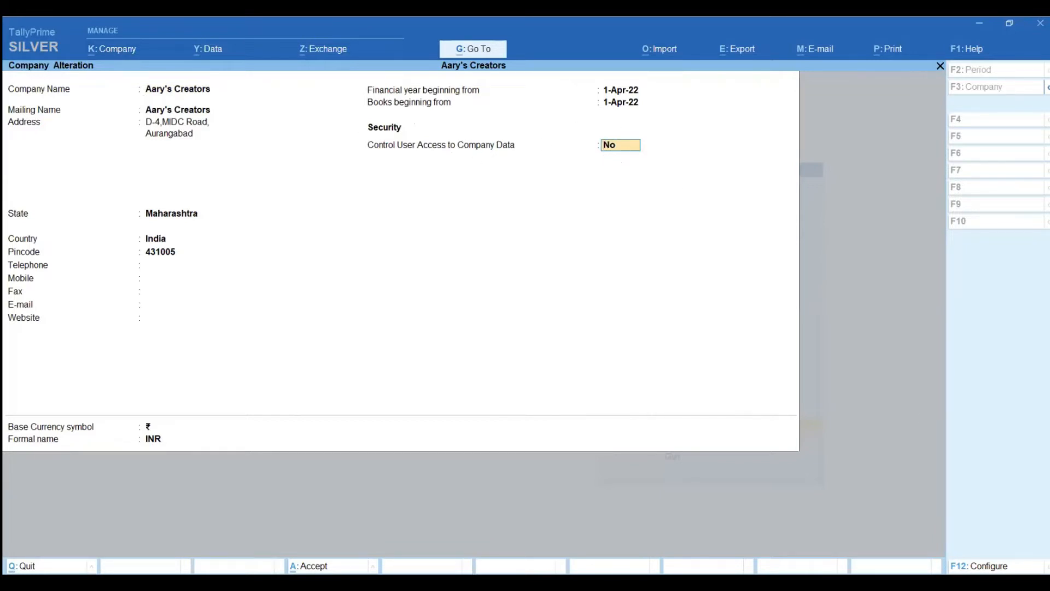
{"action": "key", "text": "F12"}
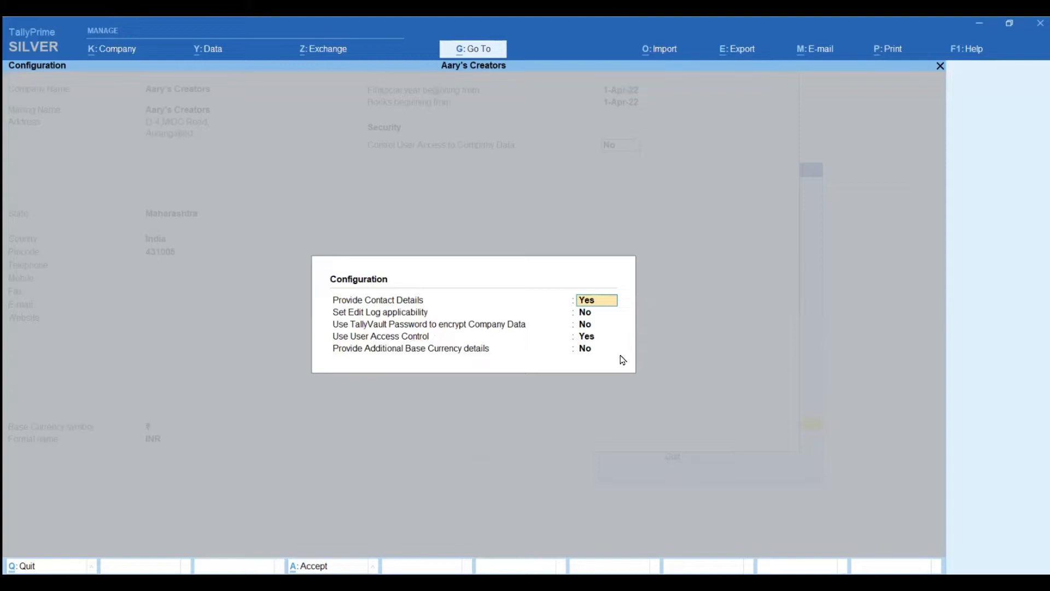
{"action": "key", "text": "ctrl+a"}
{"action": "type", "text": "y"}
{"action": "key", "text": "Return"}
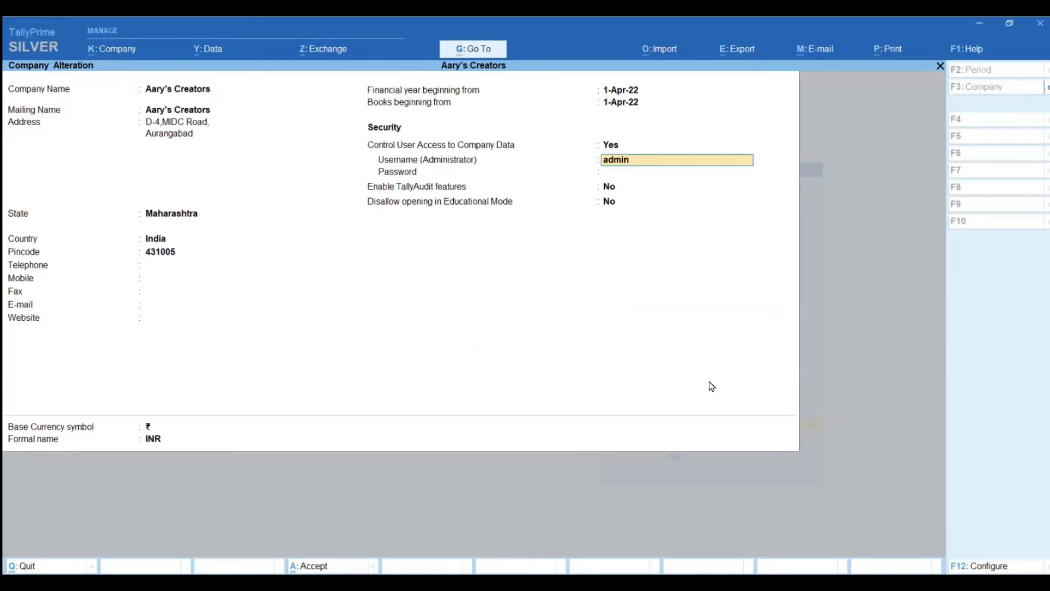
Set the administrator username to admin, then enter and confirm the administrator password
{"action": "type", "text": "admin"}
{"action": "key", "text": "Return"}
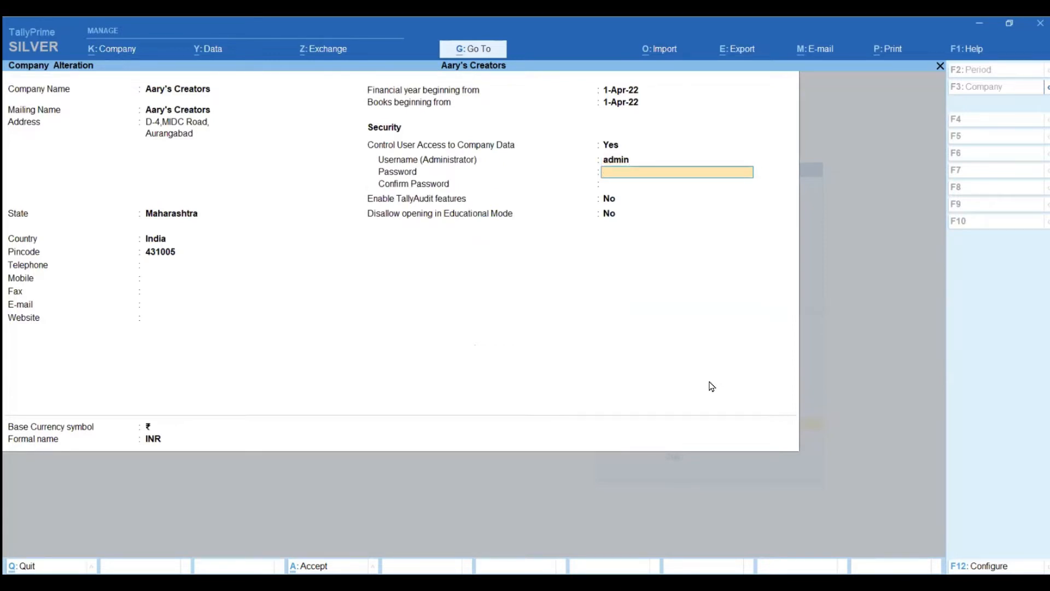
{"action": "key", "text": "Return"}
{"action": "key", "text": "Return"}
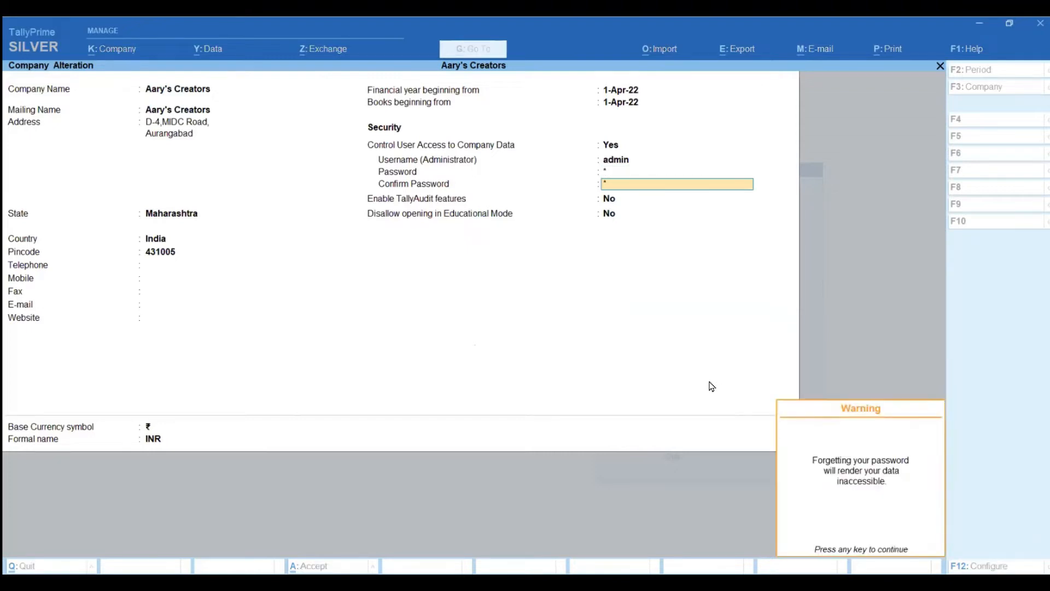
{"action": "key", "text": "Return"}
Enable TallyAudit features, leave opening in Educational Mode allowed, and save the company alteration
{"action": "type", "text": "y"}
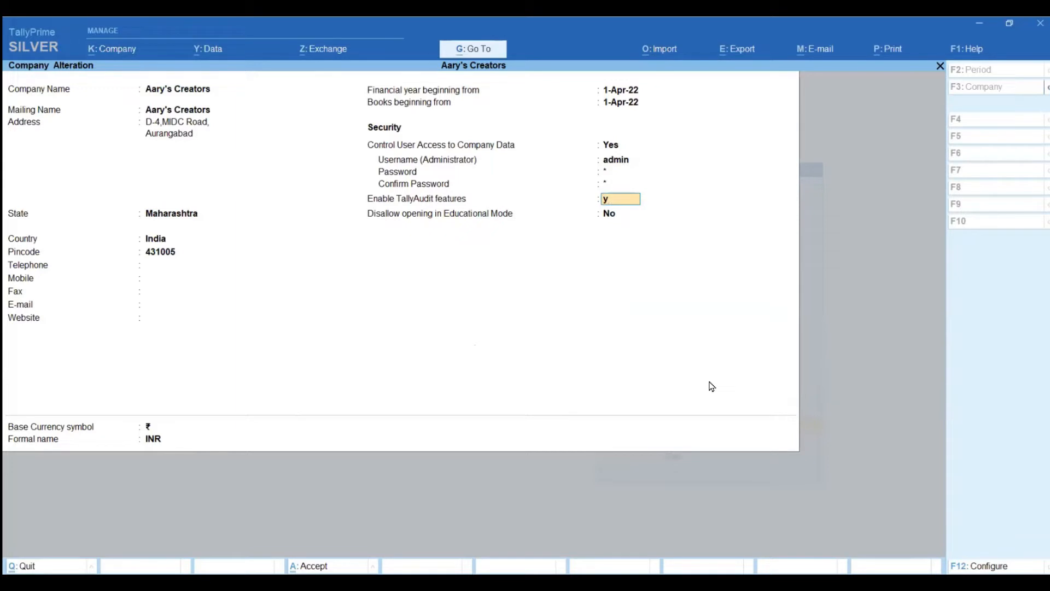
{"action": "key", "text": "Return"}
{"action": "key", "text": "Return"}
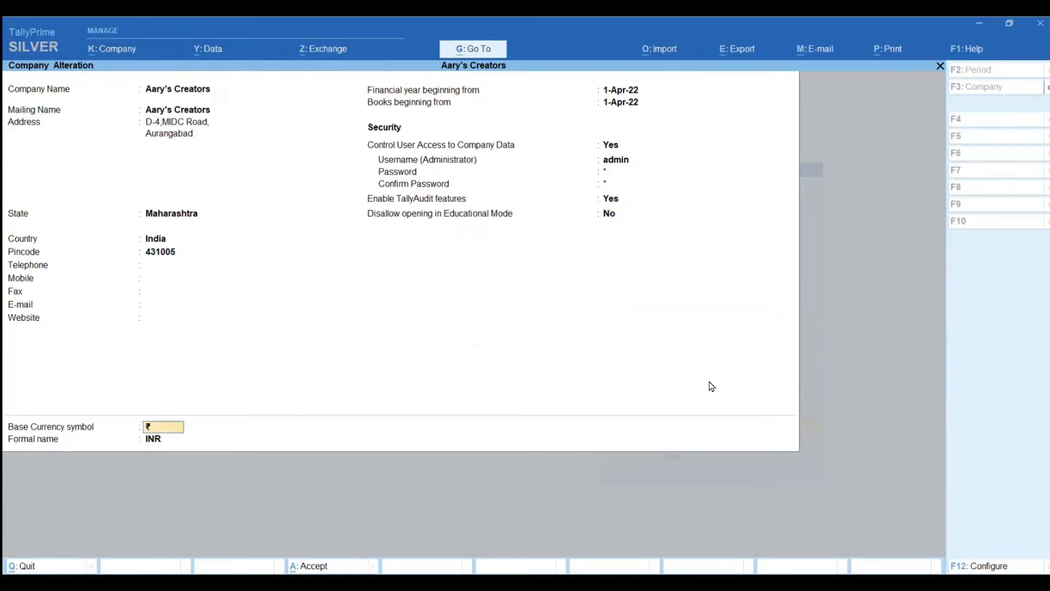
{"action": "key", "text": "Return"}
{"action": "key", "text": "Return"}
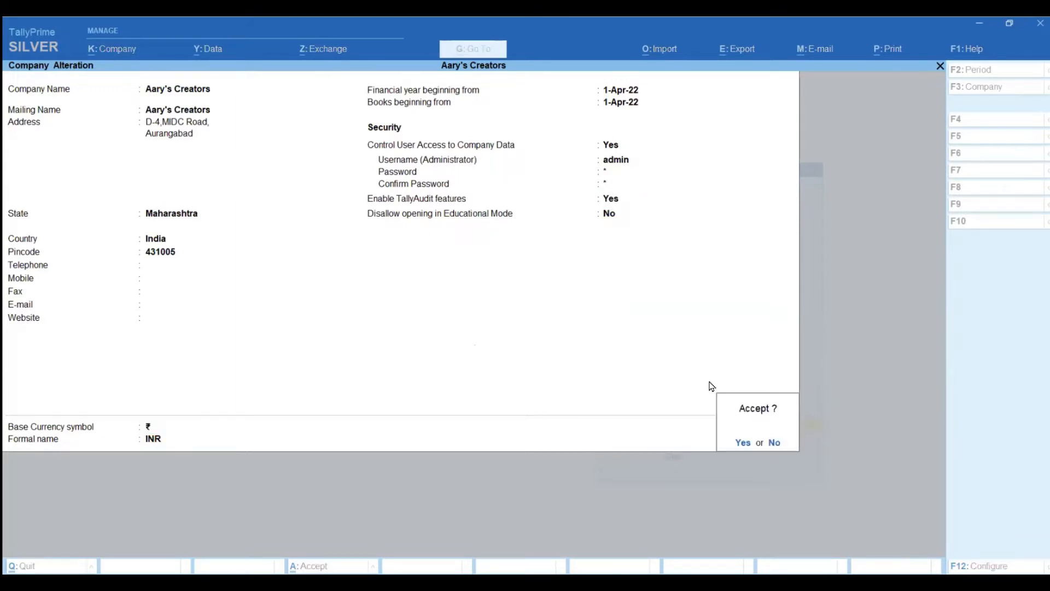
{"action": "key", "text": "y"}
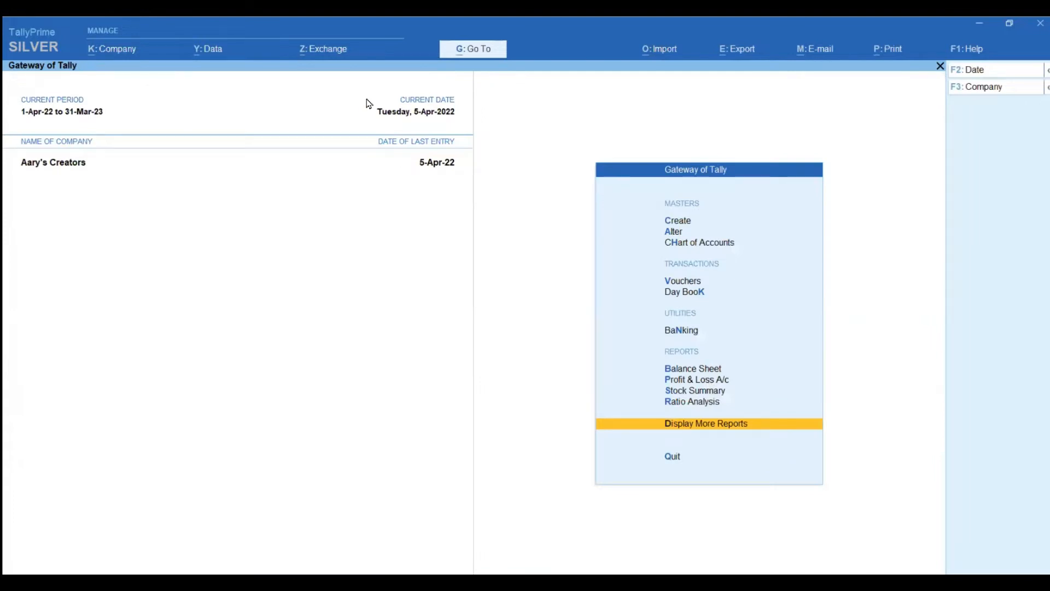
Shut the company Aary's Creators
{"action": "left_click", "coordinate": [126, 53]}
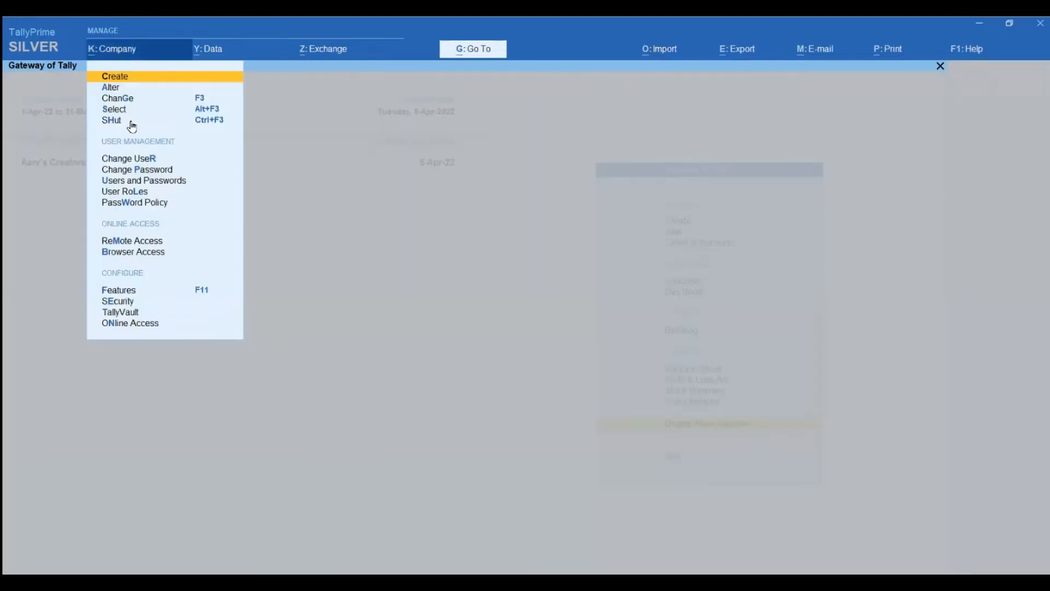
{"action": "left_click", "coordinate": [119, 126]}
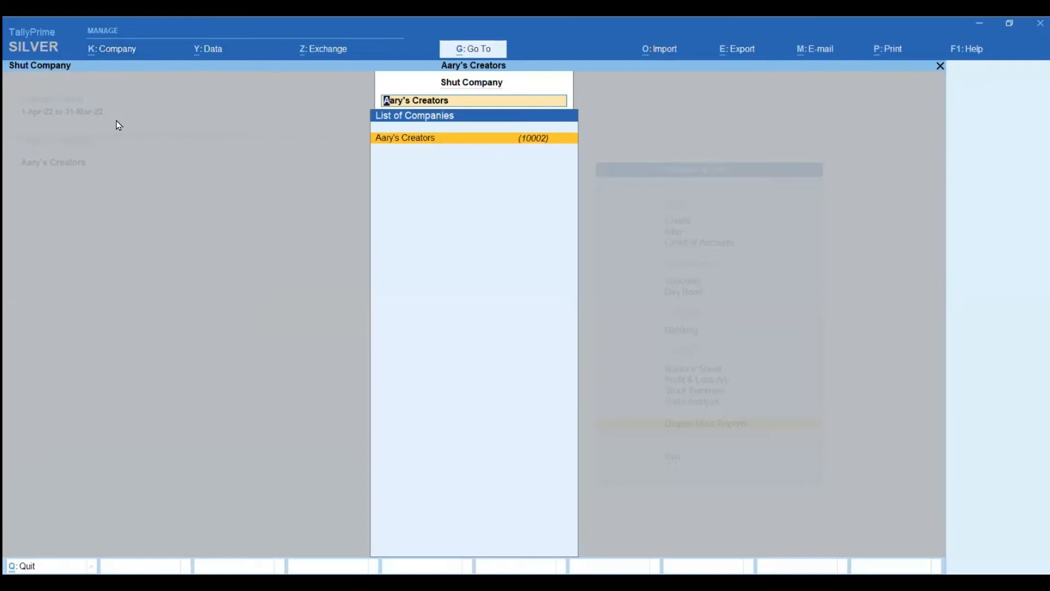
{"action": "key", "text": "Return"}
Reopen Aary's Creators and log in as admin with the administrator password
{"action": "key", "text": "Return"}
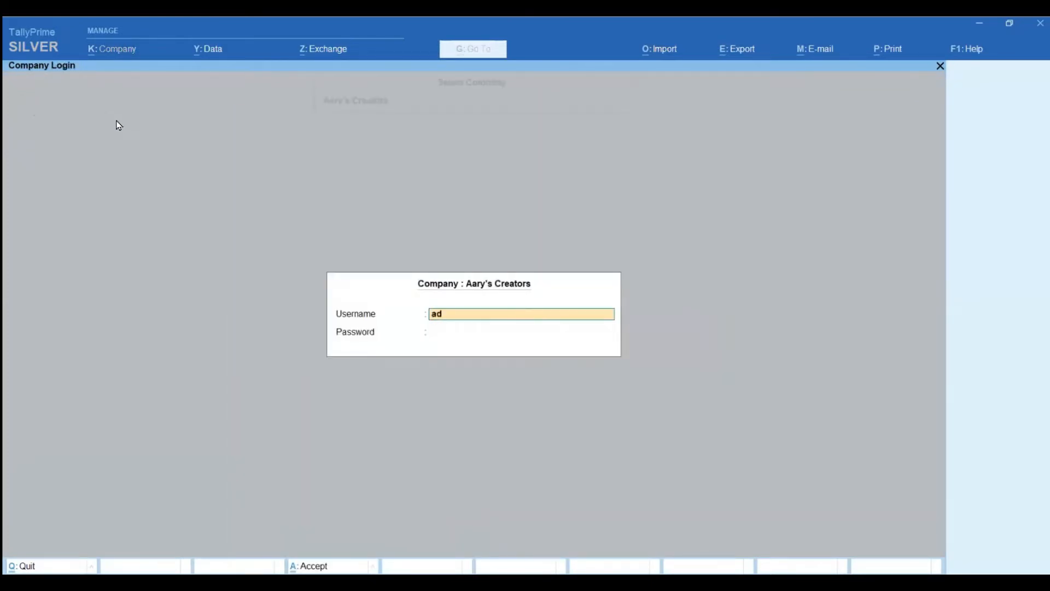
{"action": "key", "text": "Return"}
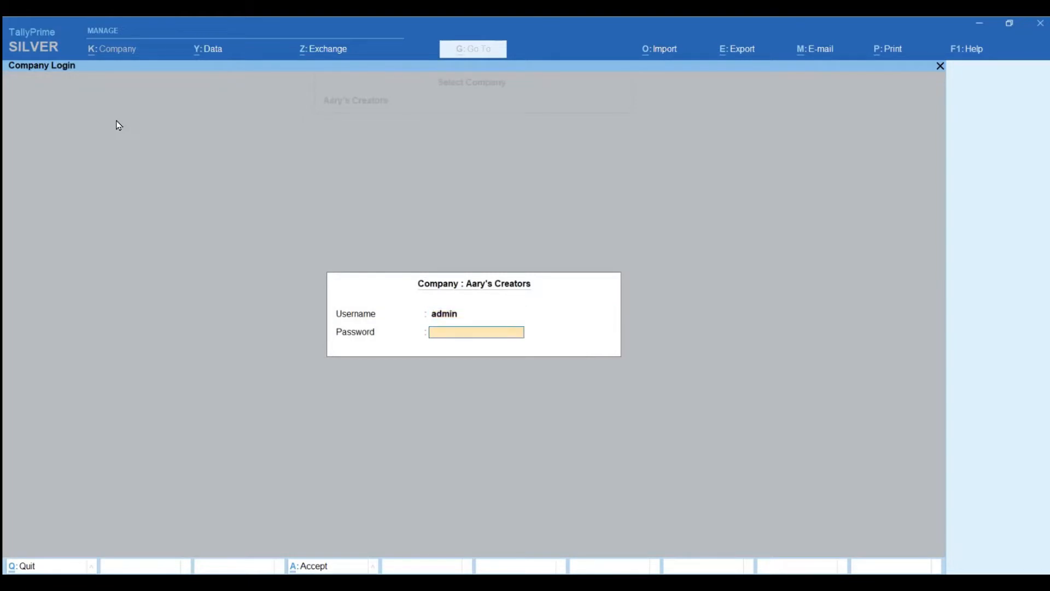
{"action": "key", "text": "Return"}
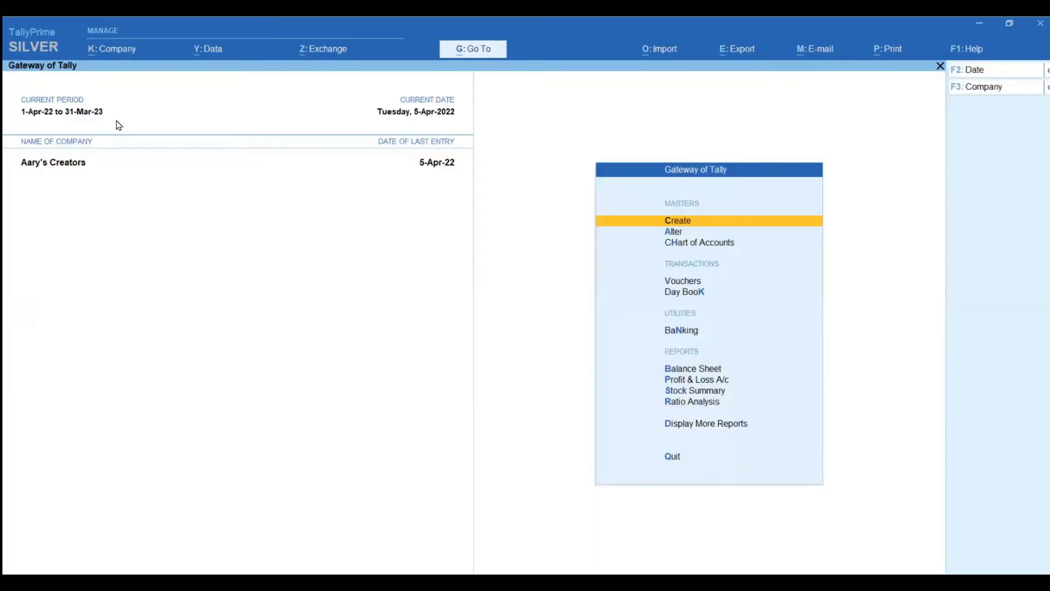
Review the user role settings of the Data Entry, Tally.NET User and Tally.NET Auditor security levels
{"action": "left_click", "coordinate": [125, 55]}
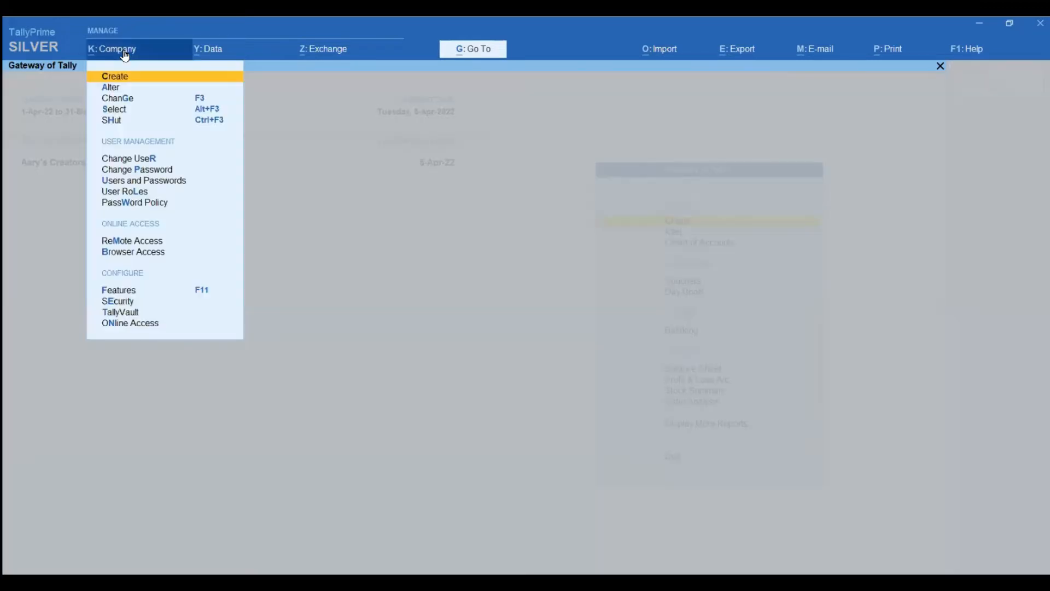
{"action": "left_click", "coordinate": [130, 195]}
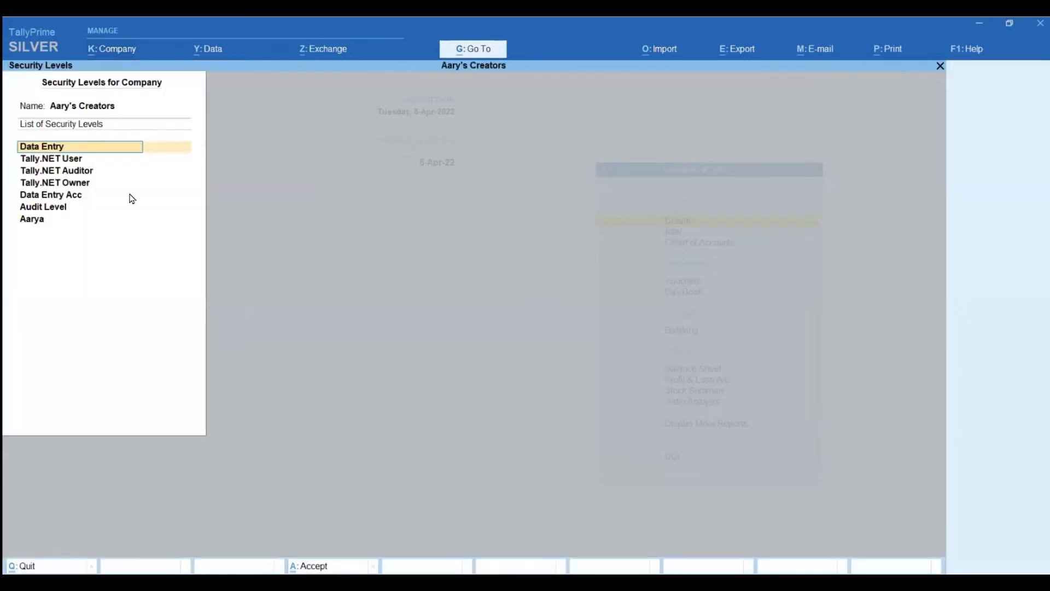
{"action": "left_click", "coordinate": [34, 148]}
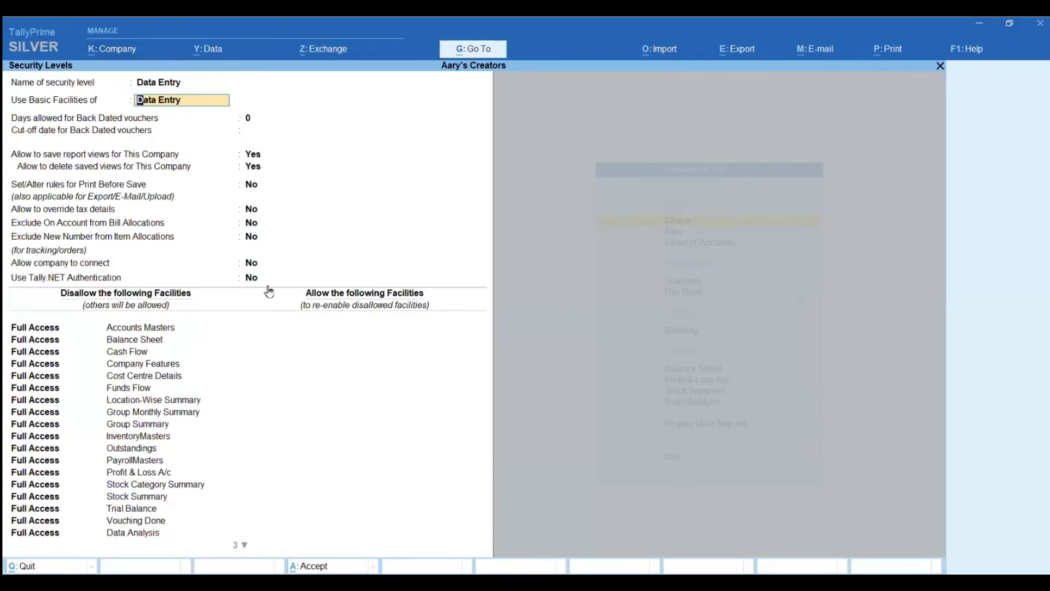
{"action": "key", "text": "ctrl+a"}
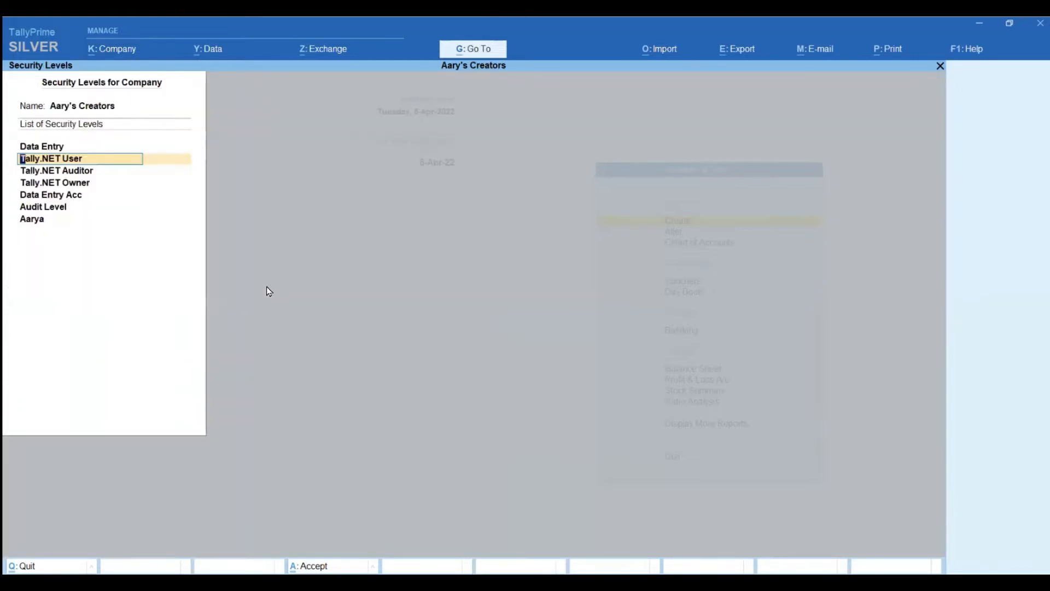
{"action": "key", "text": "Return"}
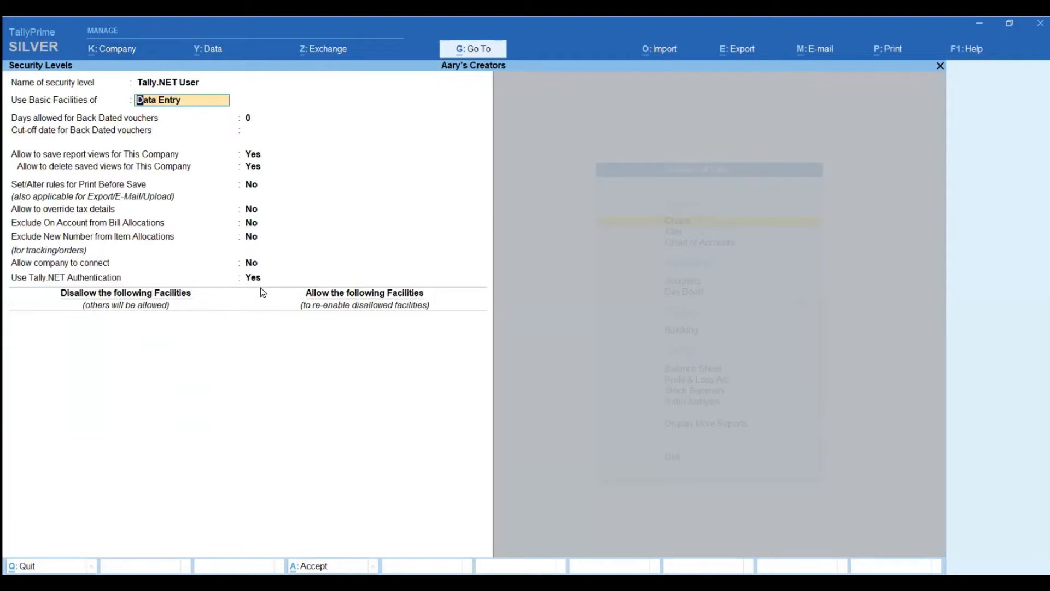
{"action": "left_click", "coordinate": [256, 279]}
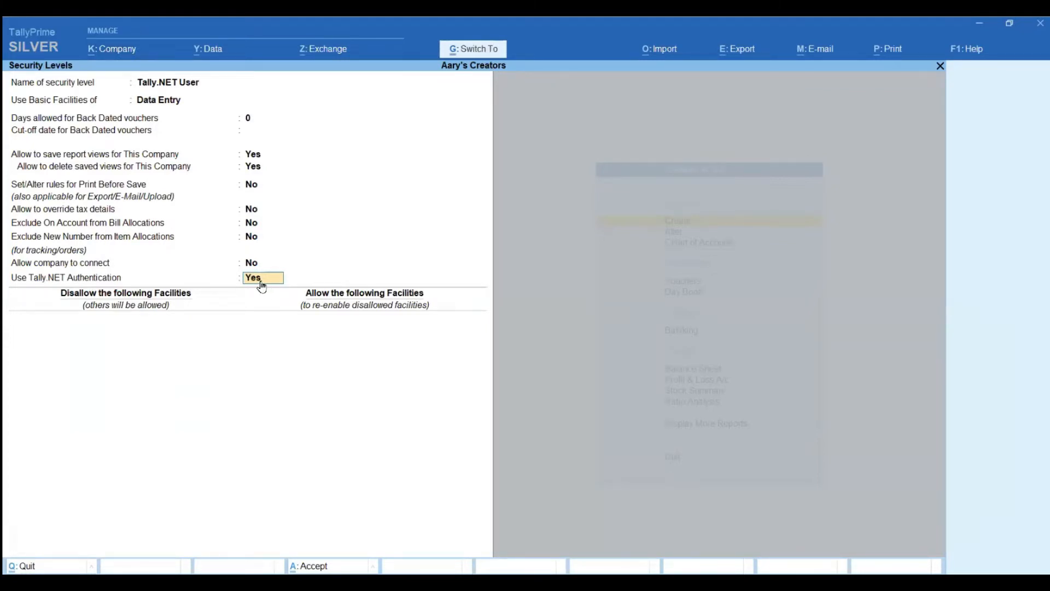
{"action": "key", "text": "ctrl+a"}
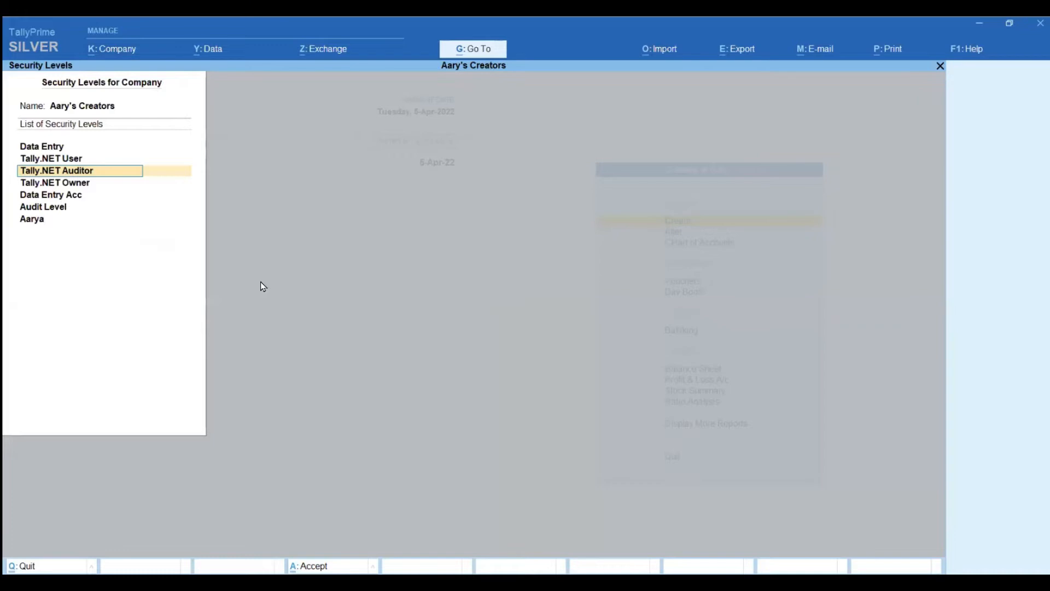
{"action": "key", "text": "Return"}
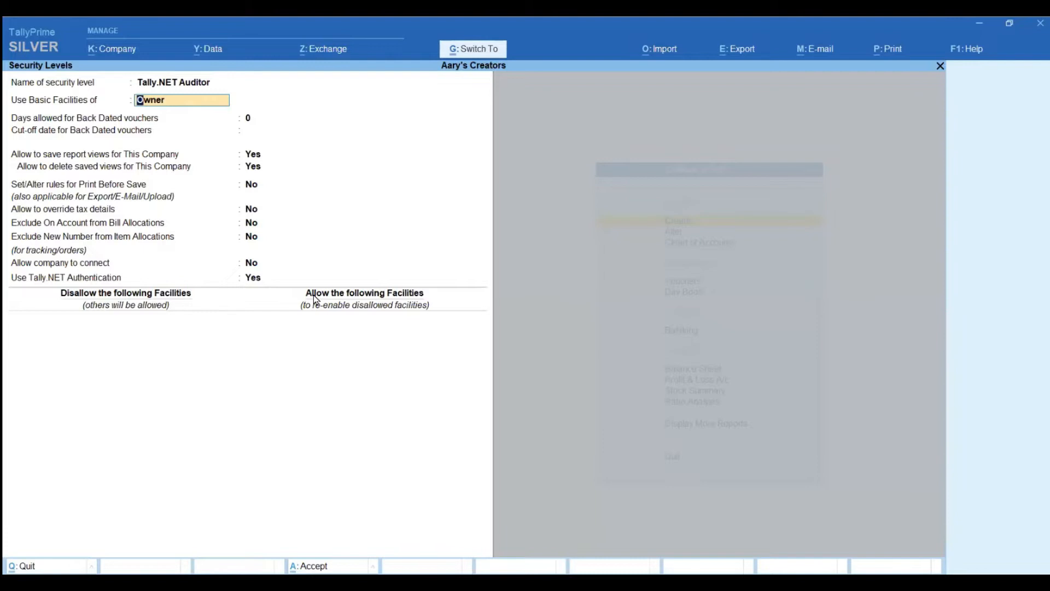
{"action": "key", "text": "Escape"}
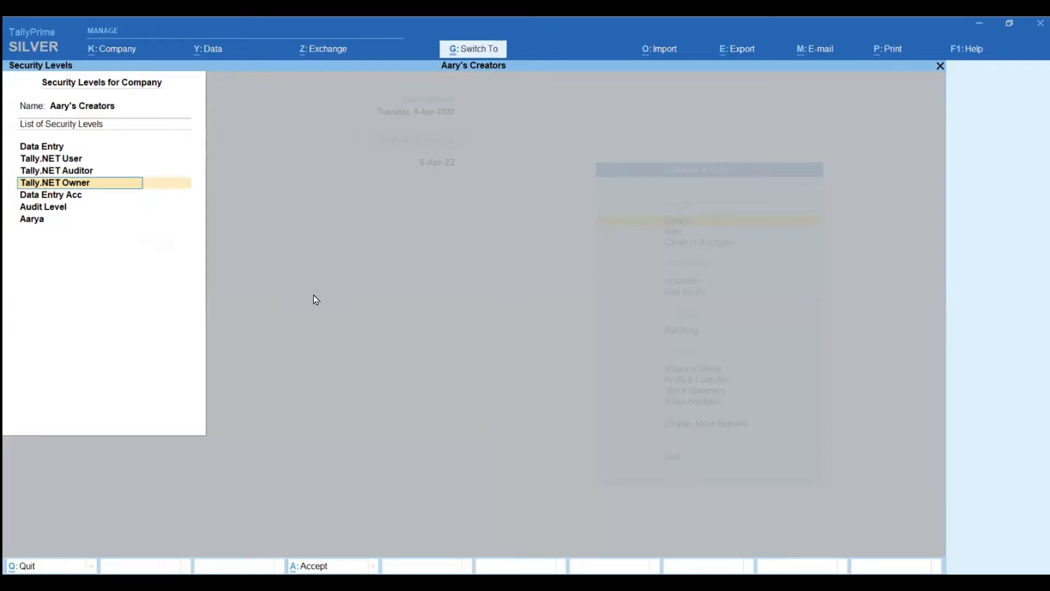
{"action": "key", "text": "Escape"}
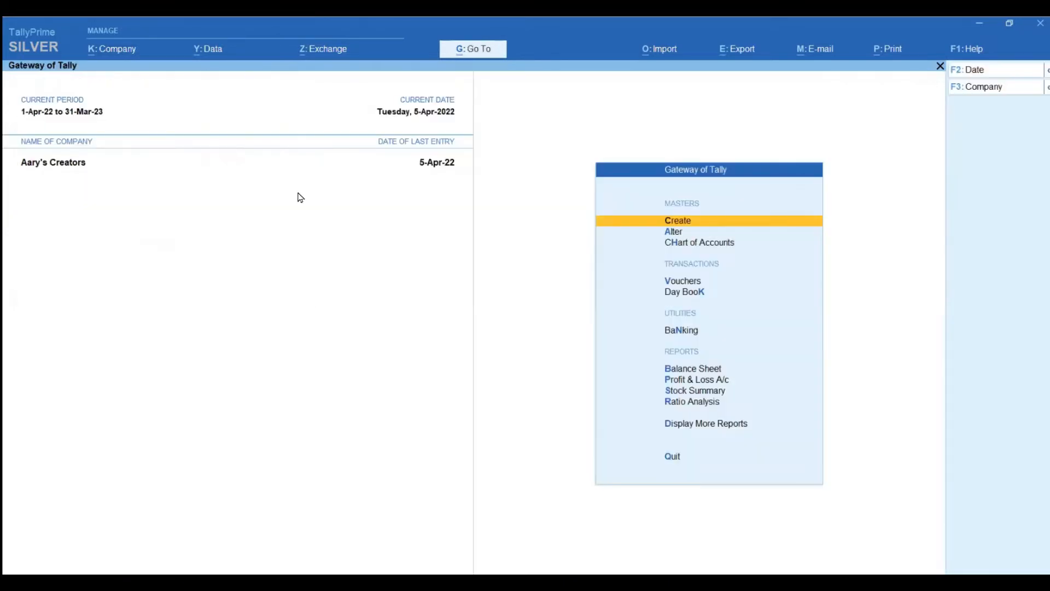
Check the security settings in the company's alteration form and leave it without changes
{"action": "left_click", "coordinate": [130, 49]}
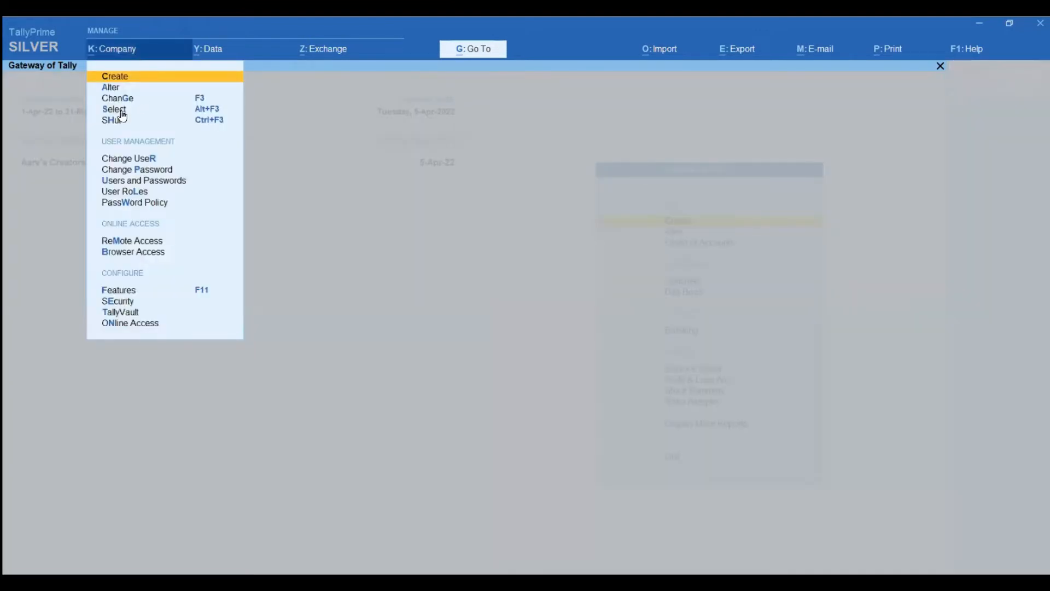
{"action": "left_click", "coordinate": [112, 91]}
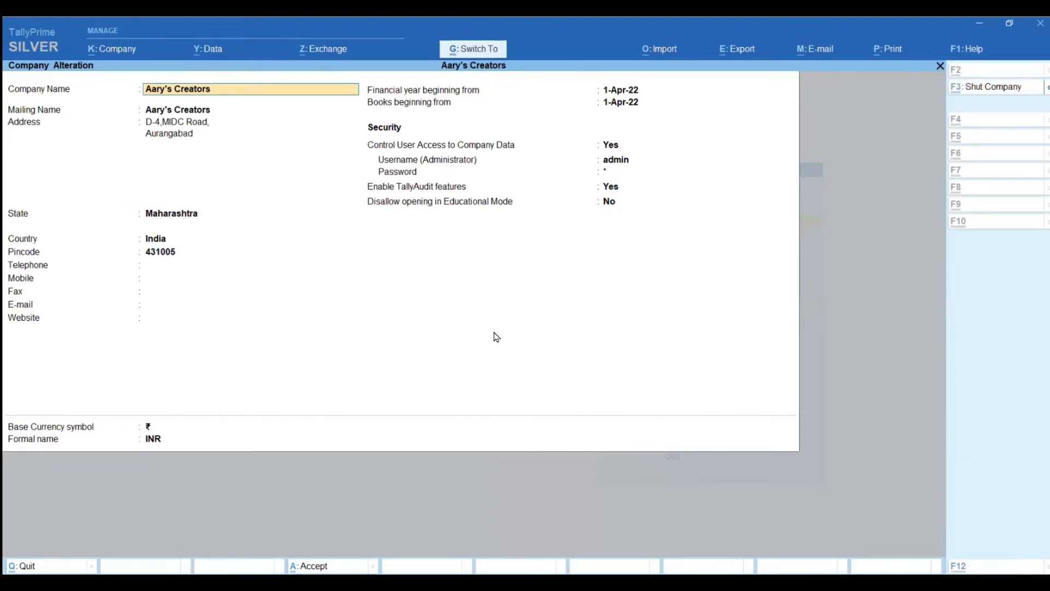
{"action": "key", "text": "ctrl+q"}
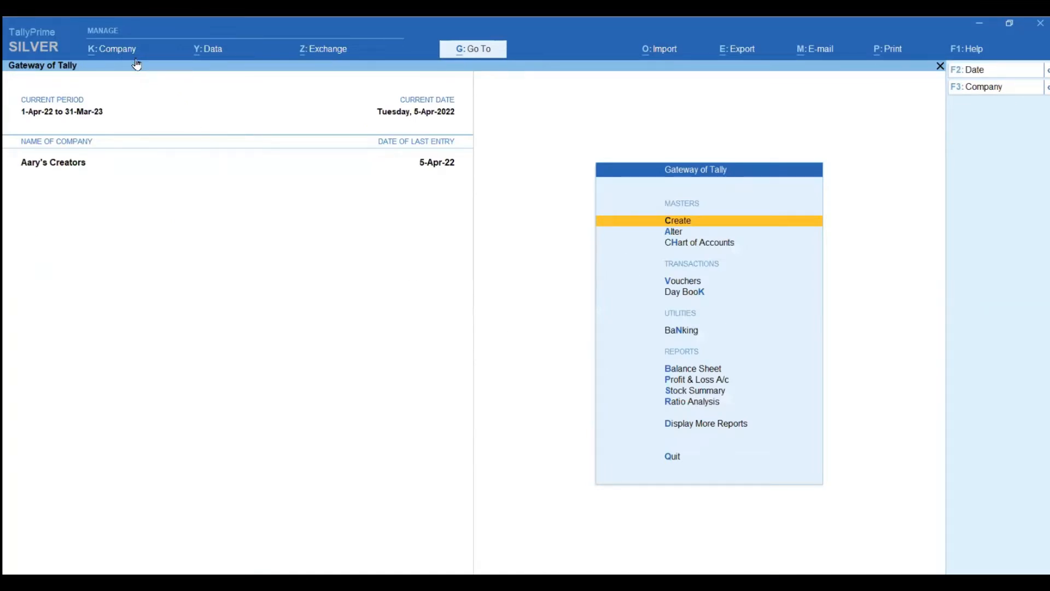
Open the user roles and review the Data Entry Acc security level's basic facilities, voucher, company connection and Tally.NET authentication settings
{"action": "left_click", "coordinate": [122, 52]}
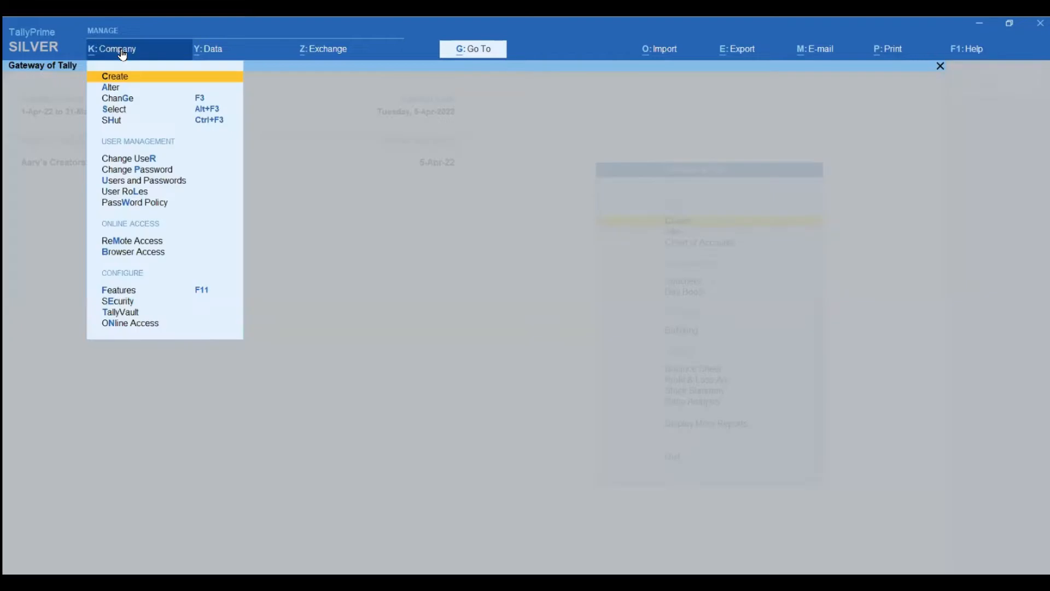
{"action": "left_click", "coordinate": [131, 192]}
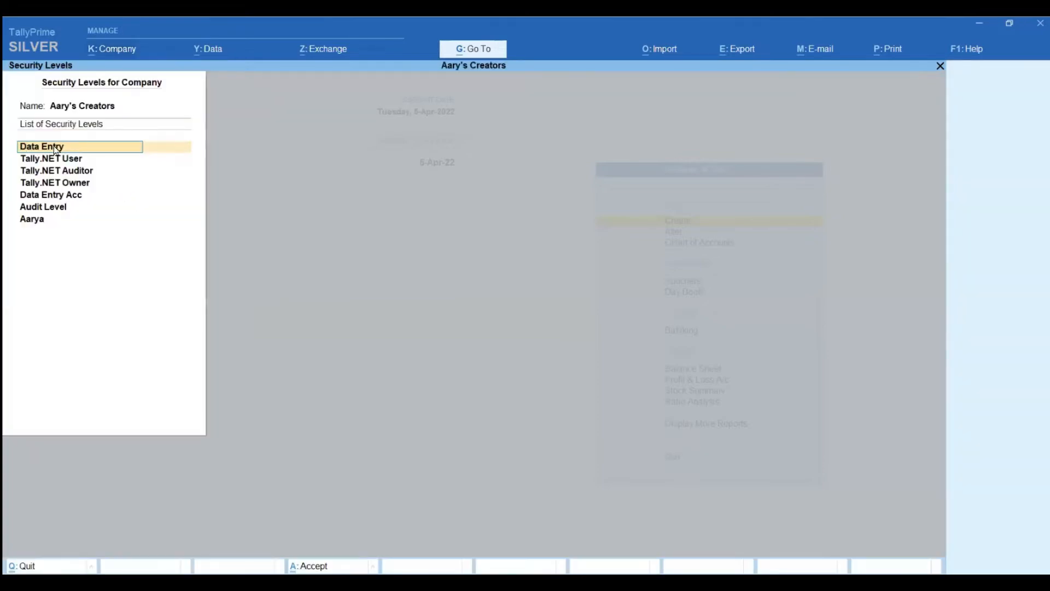
{"action": "left_click", "coordinate": [43, 196]}
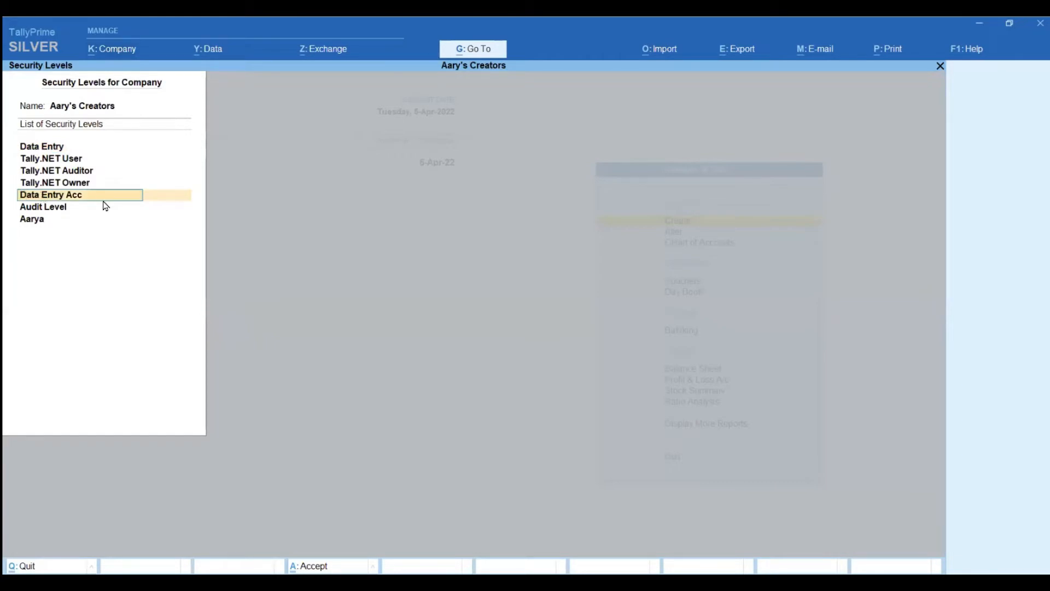
{"action": "key", "text": "Return"}
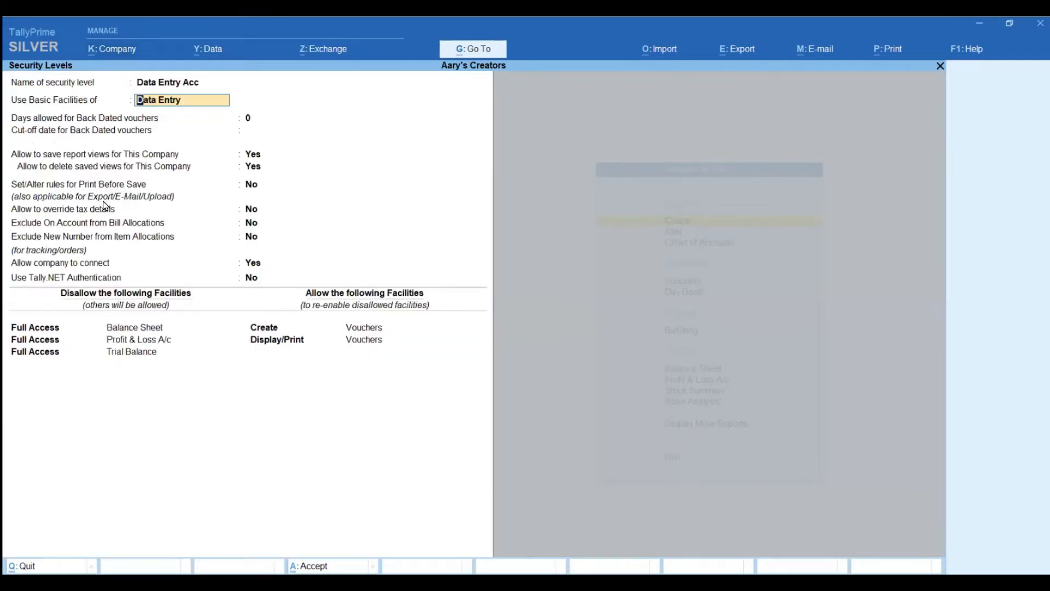
{"action": "key", "text": "Return"}
{"action": "key", "text": "Return"}
{"action": "key", "text": "Return"}
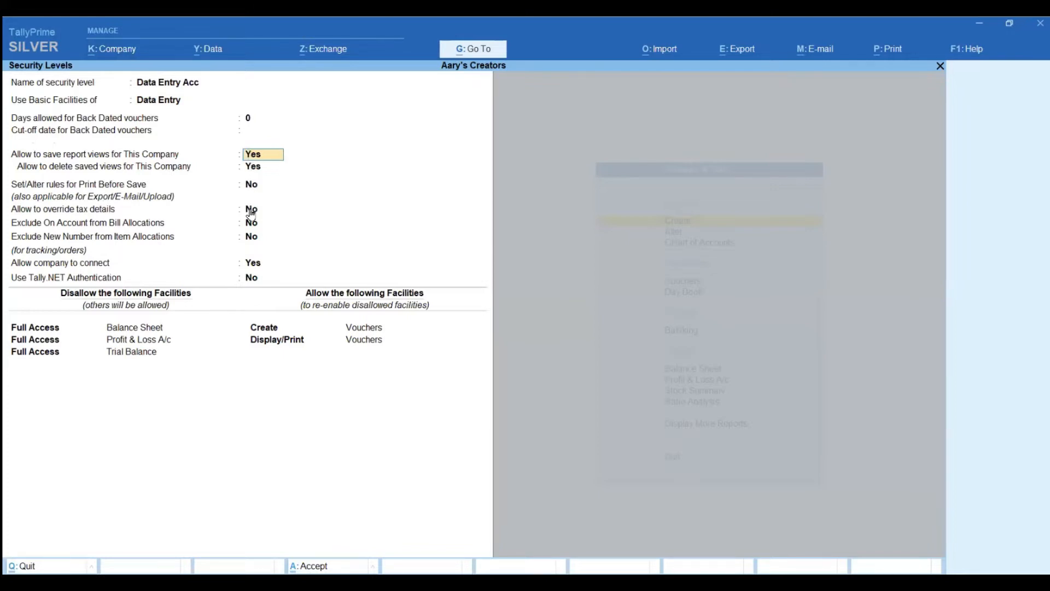
{"action": "left_click", "coordinate": [83, 268]}
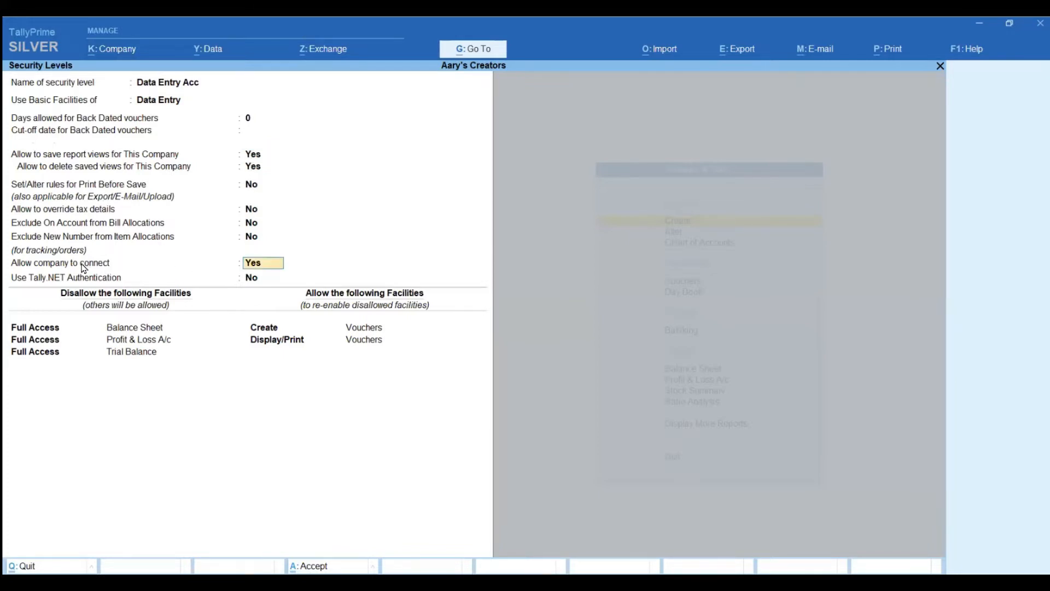
{"action": "left_click", "coordinate": [264, 275]}
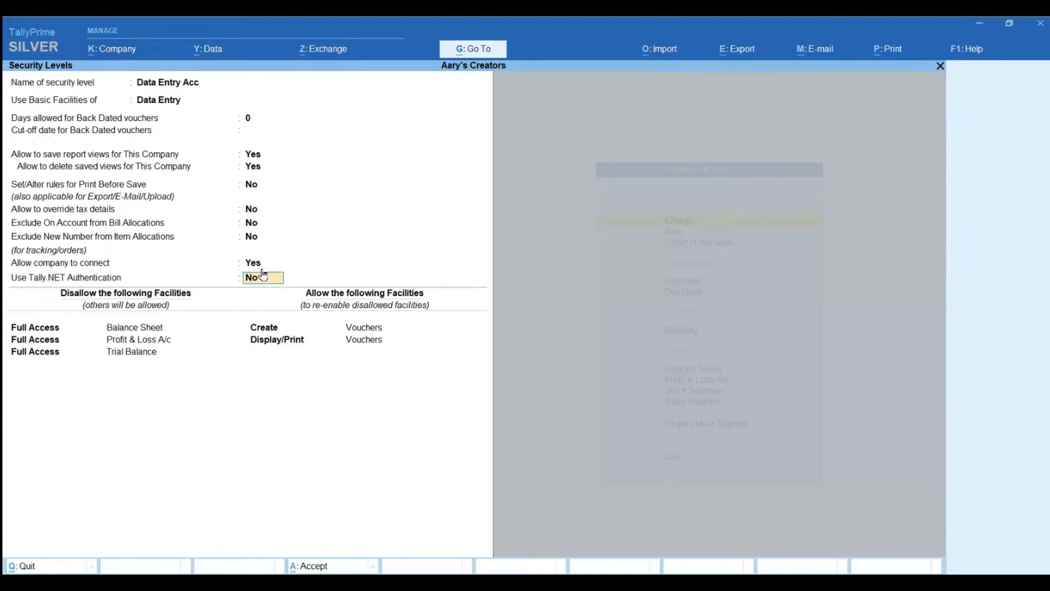
{"action": "key", "text": "Return"}
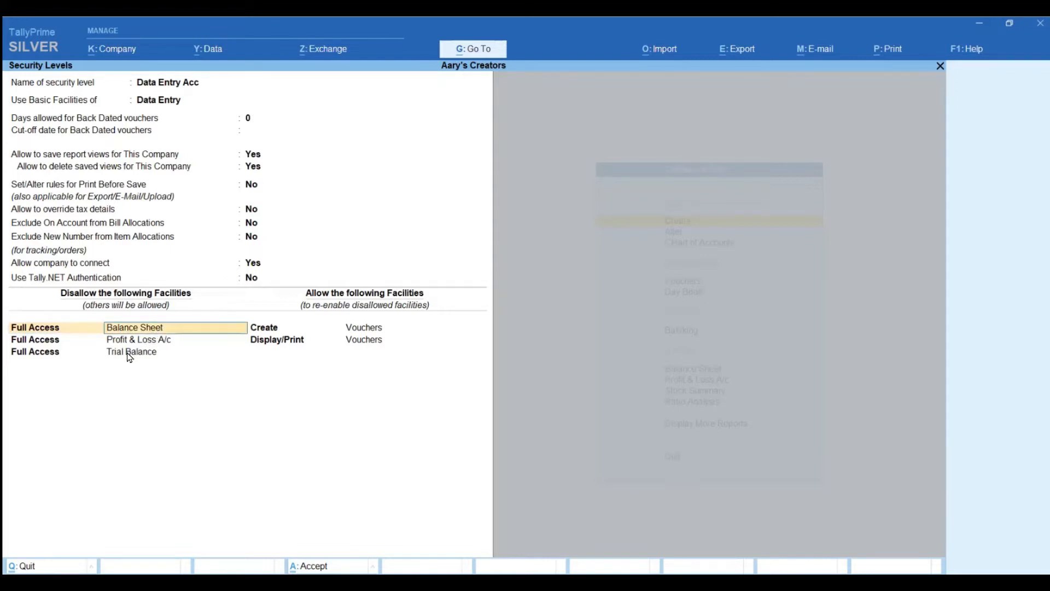
Review the disallowed and allowed facilities of the Data Entry Acc security level through to the end of both lists
{"action": "key", "text": "Down"}
{"action": "key", "text": "Return"}
{"action": "key", "text": "Return"}
{"action": "key", "text": "Return"}
{"action": "key", "text": "Return"}
{"action": "key", "text": "Return"}
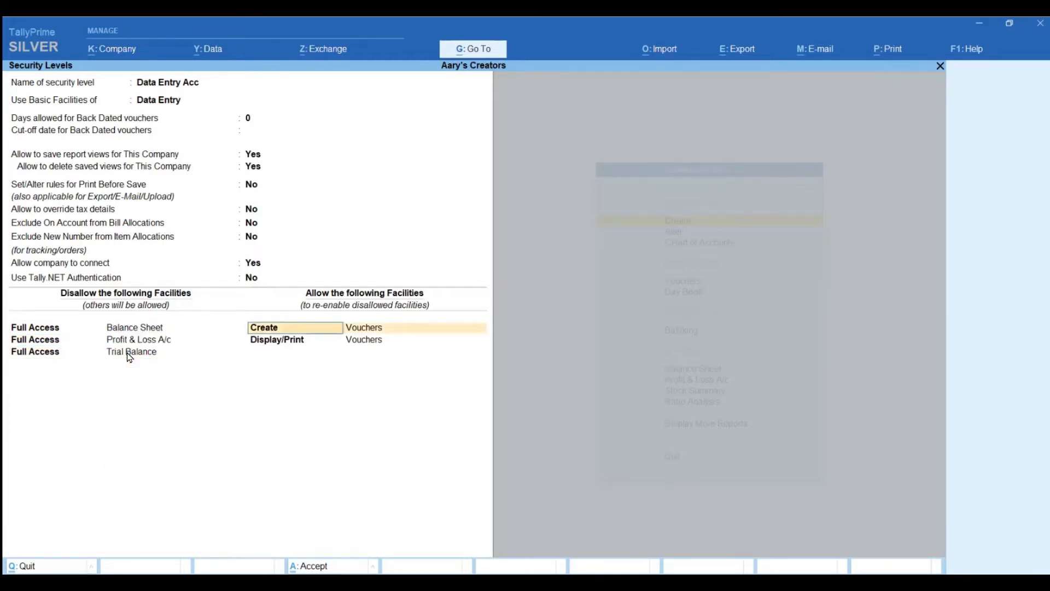
{"action": "key", "text": "Return"}
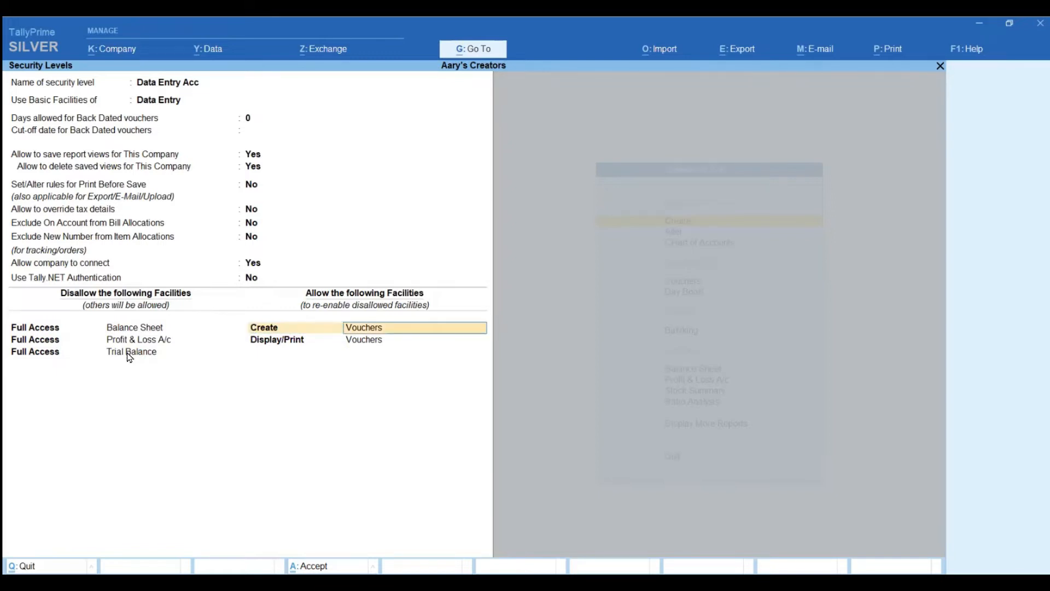
{"action": "key", "text": "Return"}
{"action": "key", "text": "Return"}
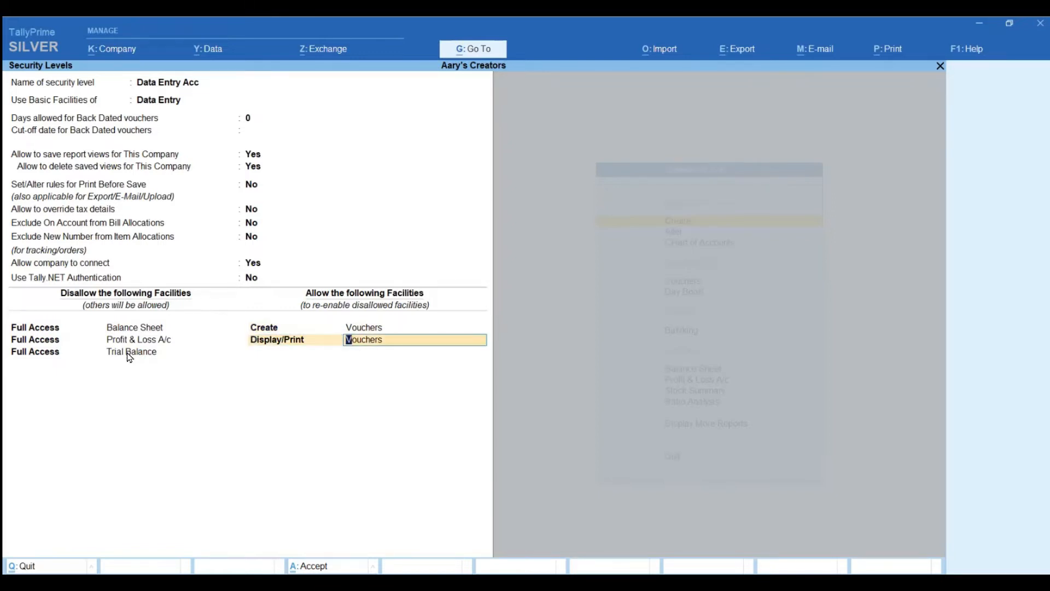
{"action": "key", "text": "Return"}
{"action": "key", "text": "Return"}
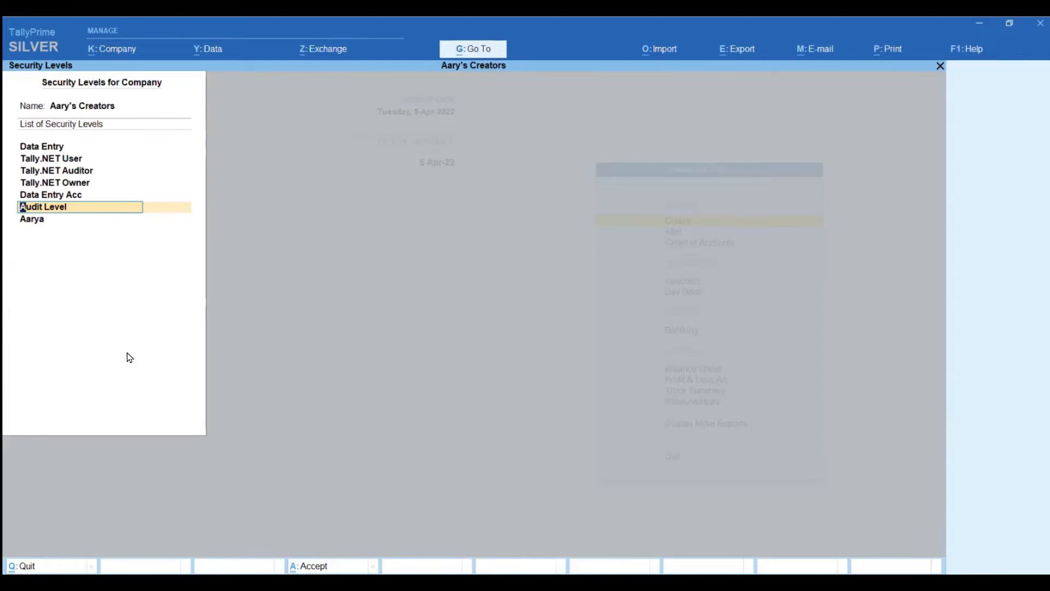
Review the Audit Level security level's settings based on Tally.NET Auditor and end both facility lists without adding entries
{"action": "key", "text": "Return"}
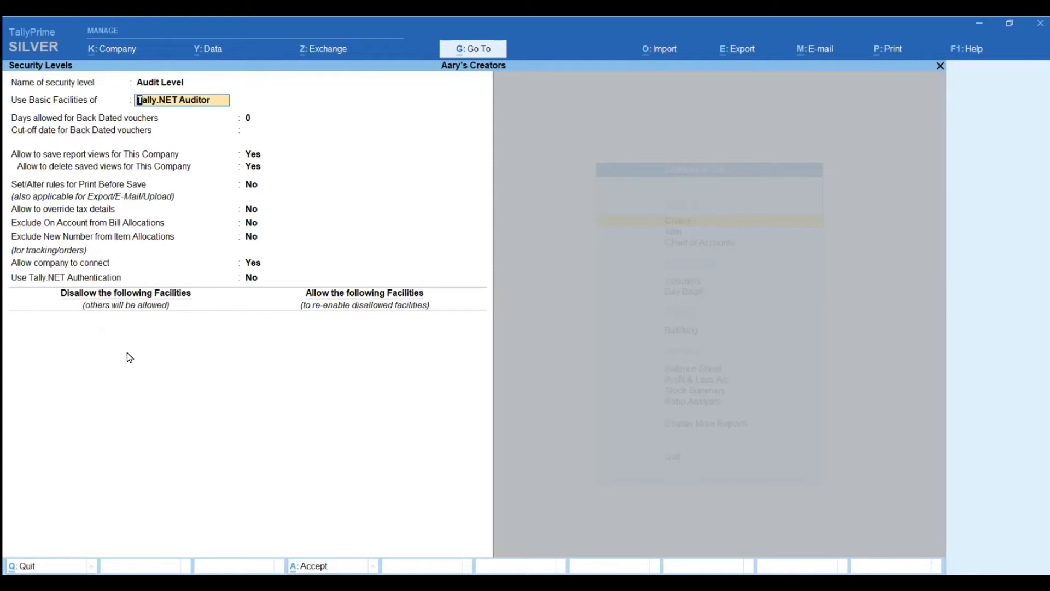
{"action": "key", "text": "Return"}
{"action": "key", "text": "BackSpace"}
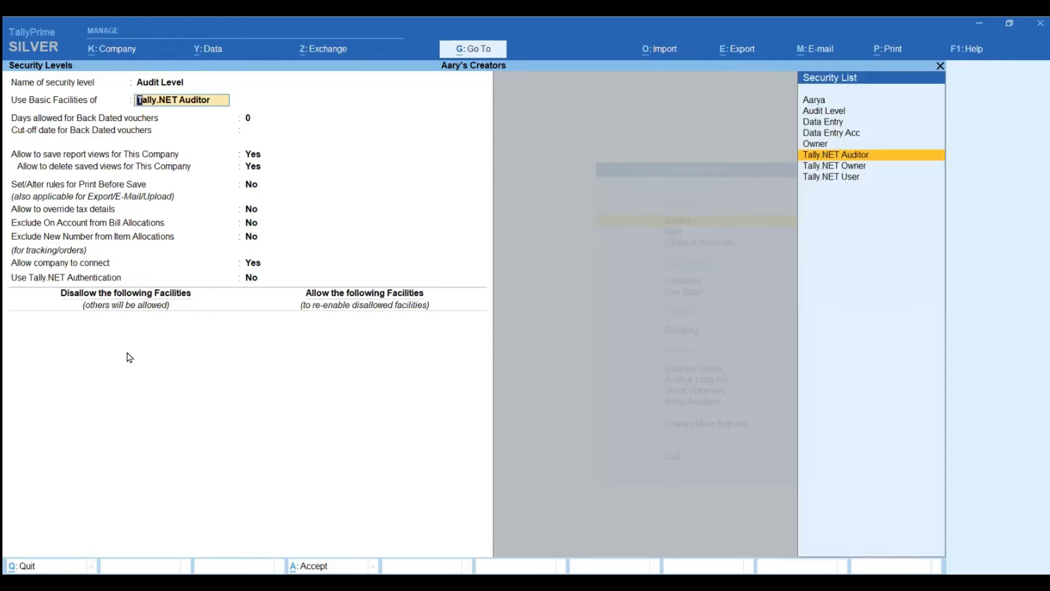
{"action": "key", "text": "Return"}
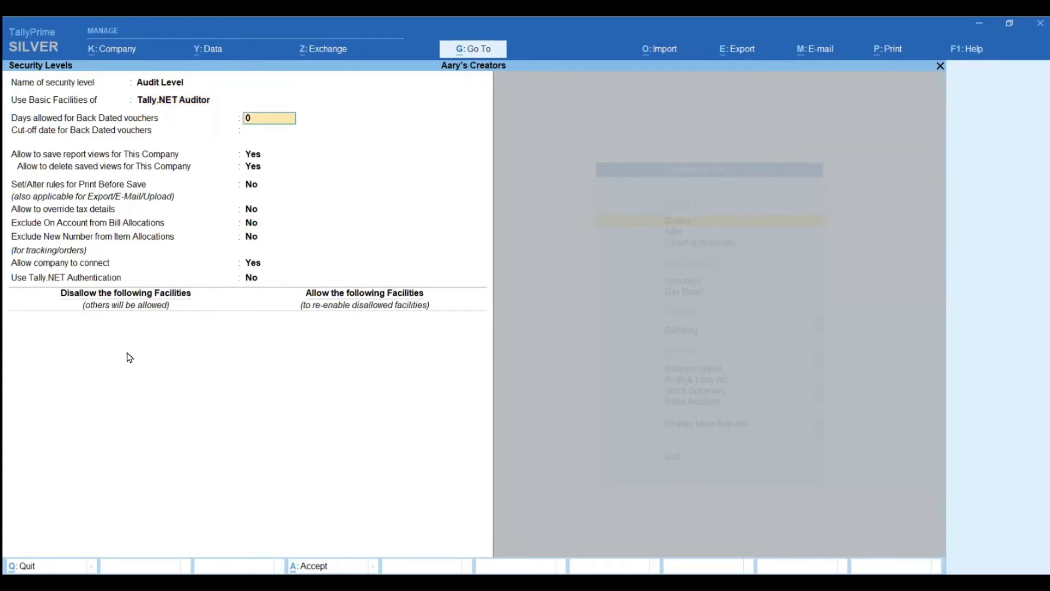
{"action": "key", "text": "Return"}
{"action": "key", "text": "Return"}
{"action": "key", "text": "Return"}
{"action": "key", "text": "Return"}
{"action": "key", "text": "Return"}
{"action": "key", "text": "Return"}
{"action": "key", "text": "Return"}
{"action": "key", "text": "Return"}
{"action": "key", "text": "Return"}
{"action": "key", "text": "Return"}
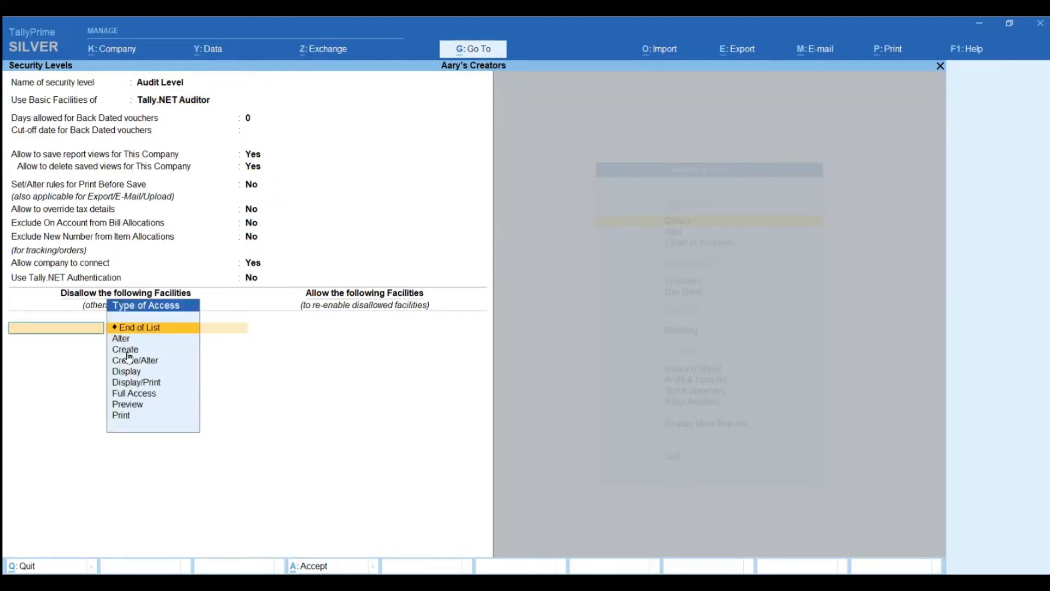
{"action": "key", "text": "Return"}
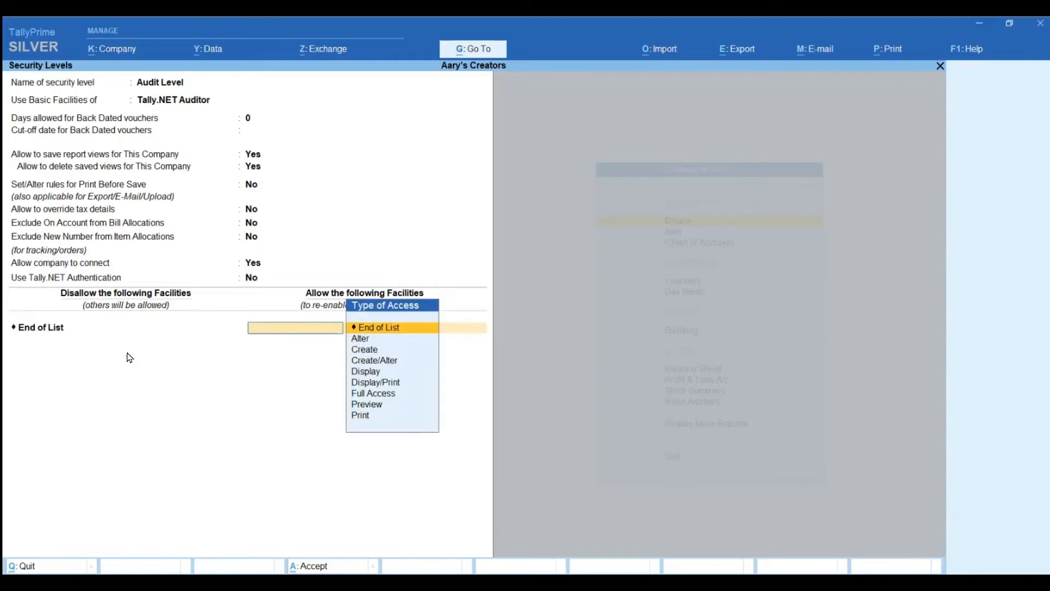
{"action": "key", "text": "Return"}
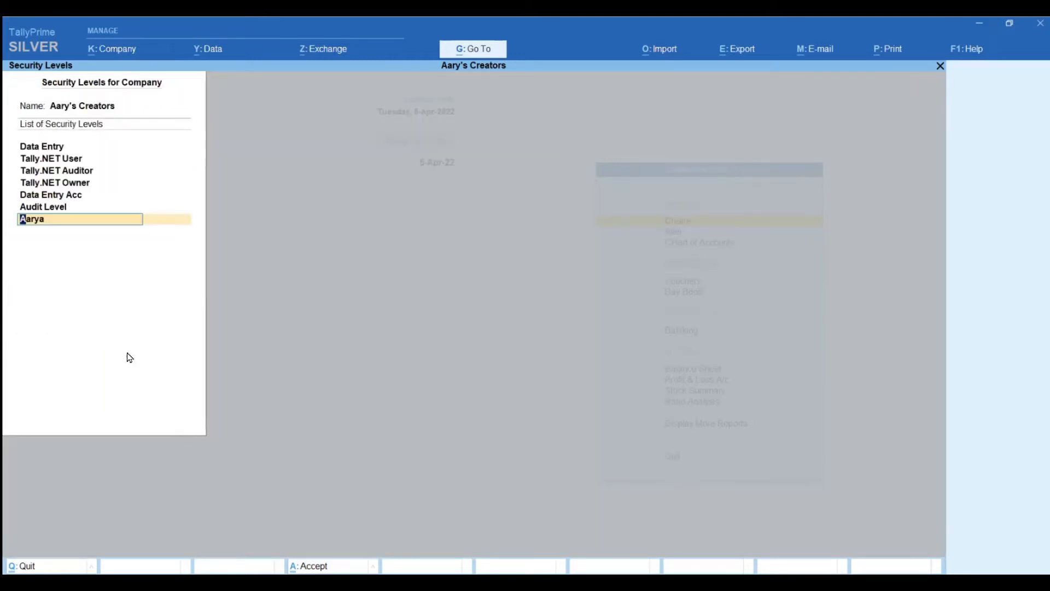
Try 30 days allowed for back dated vouchers in the last listed security level and reset the value to 0
{"action": "key", "text": "Return"}
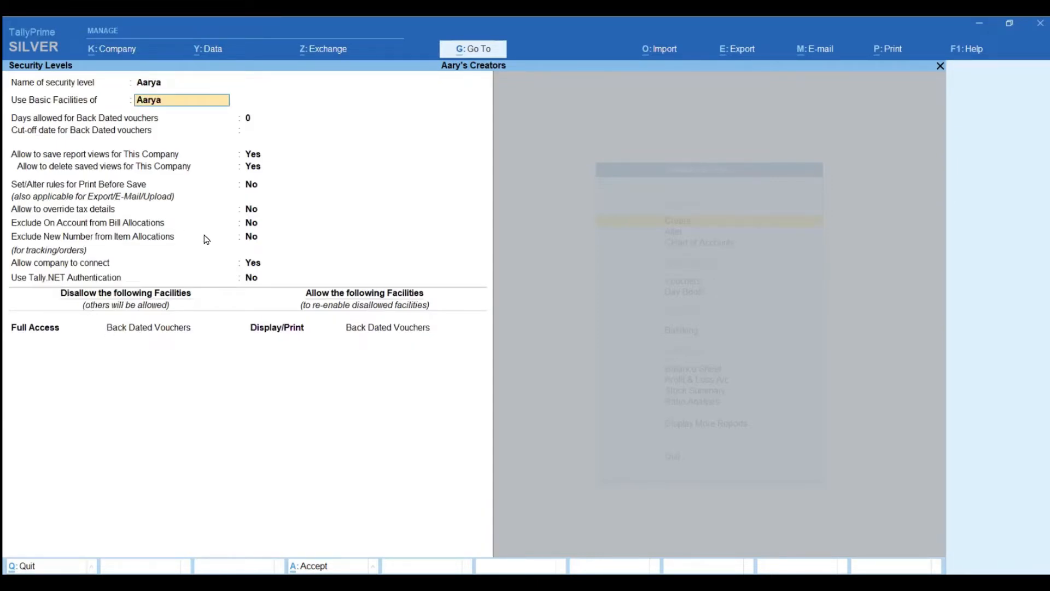
{"action": "key", "text": "Return"}
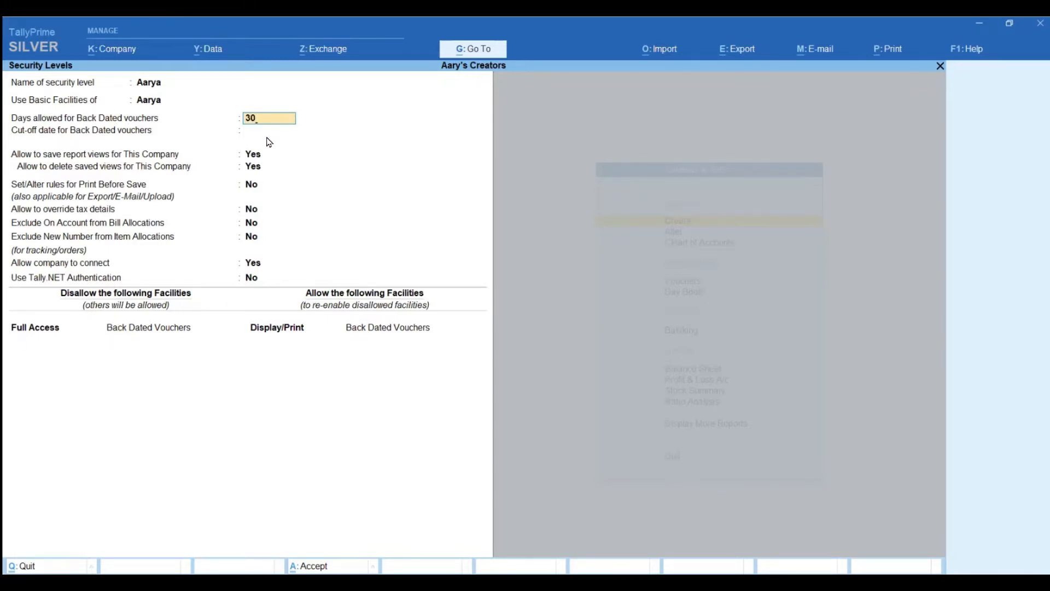
{"action": "key", "text": "Return"}
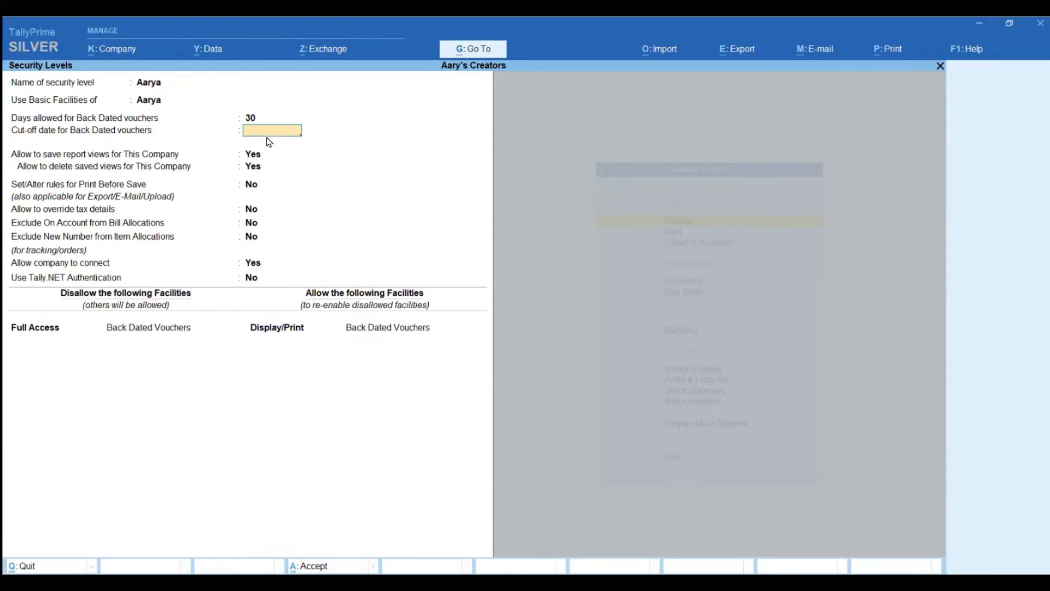
{"action": "key", "text": "BackSpace"}
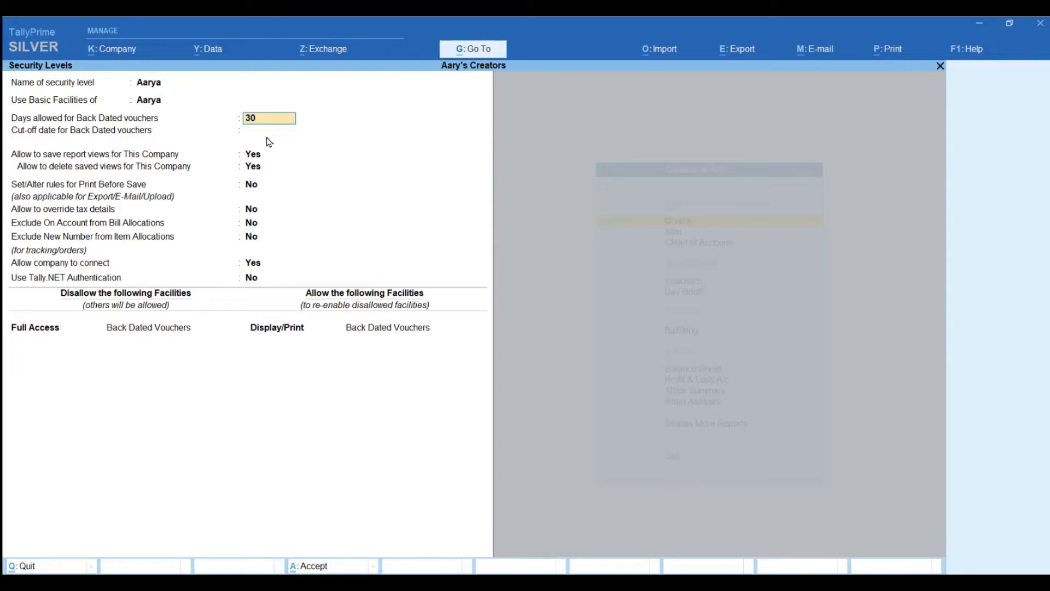
{"action": "key", "text": "Delete"}
{"action": "key", "text": "Return"}
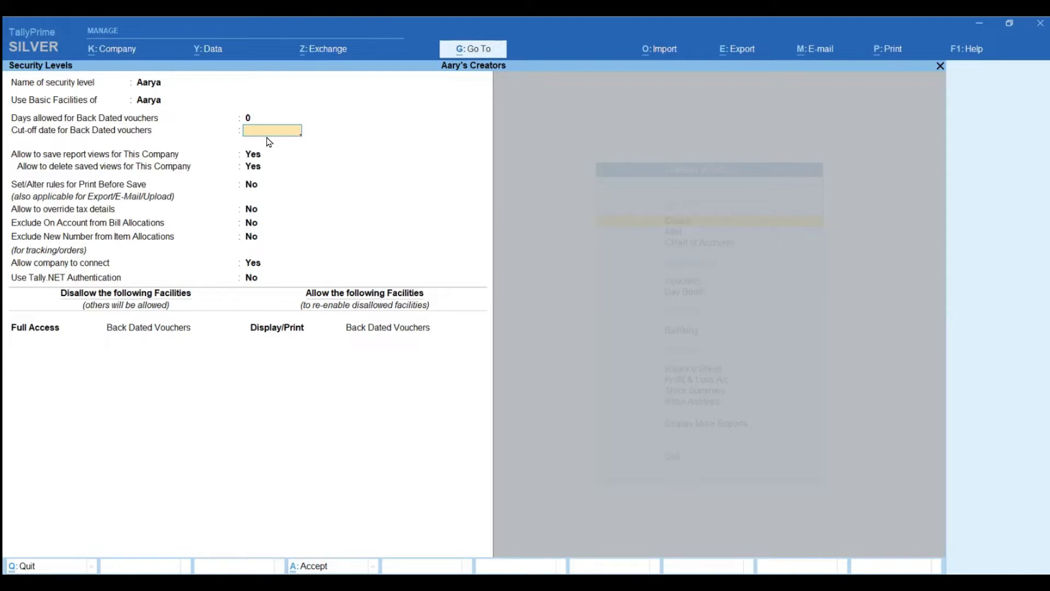
Try entering a cut-off date for back dated vouchers in this security level and clear the date again
{"action": "type", "text": "0.5"}
{"action": "type", "text": "."}
{"action": "type", "text": "1.5"}
{"action": "type", "text": "."}
{"action": "type", "text": "2"}
{"action": "type", "text": "2"}
{"action": "key", "text": "Return"}
{"action": "left_click", "coordinate": [282, 136]}
{"action": "key", "text": "BackSpace"}
{"action": "key", "text": "Return"}
{"action": "key", "text": "Return"}
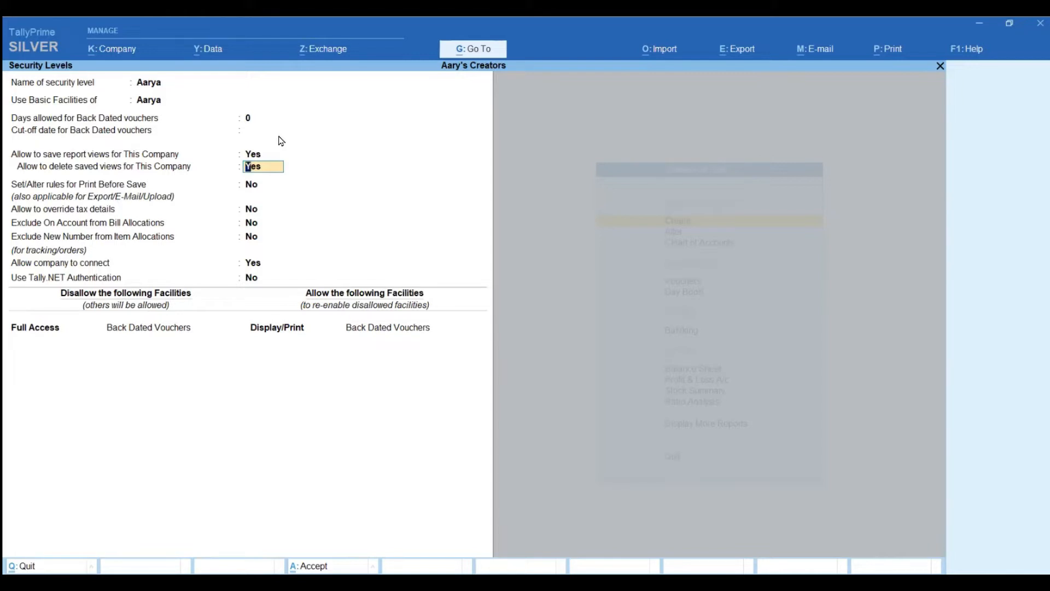
Review the level's remaining permissions and its Back Dated Vouchers facilities, accept it, and close the list of security levels
{"action": "key", "text": "Return"}
{"action": "key", "text": "Return"}
{"action": "key", "text": "Return"}
{"action": "key", "text": "Return"}
{"action": "key", "text": "Return"}
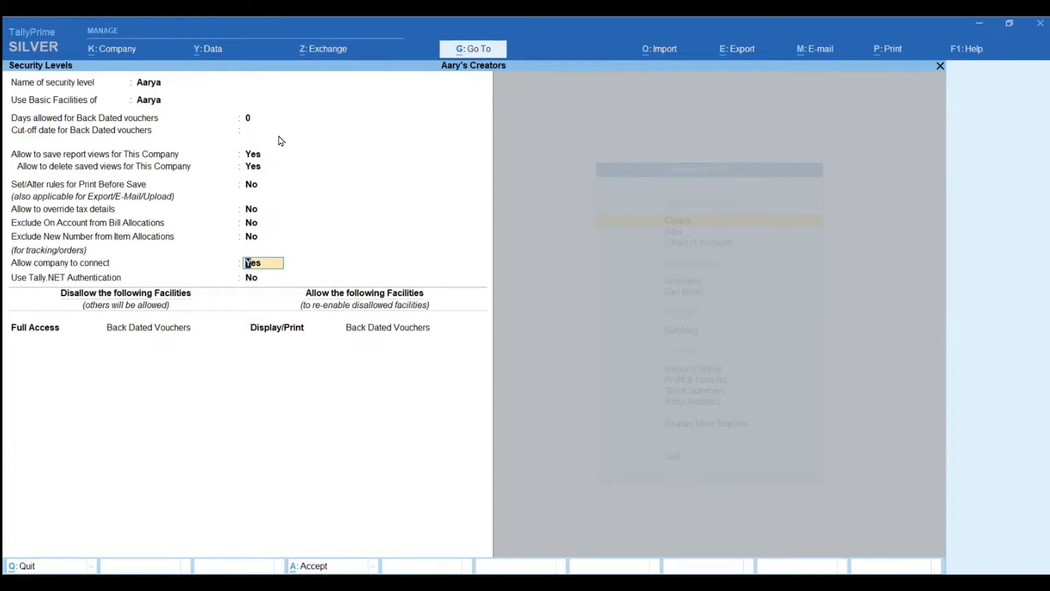
{"action": "key", "text": "Return"}
{"action": "key", "text": "Return"}
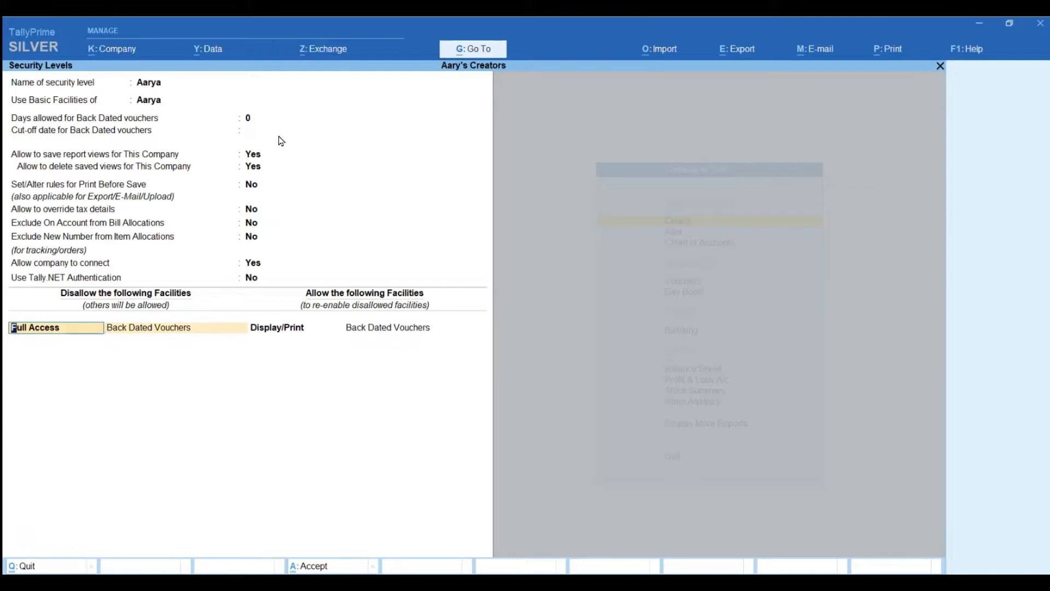
{"action": "key", "text": "Return"}
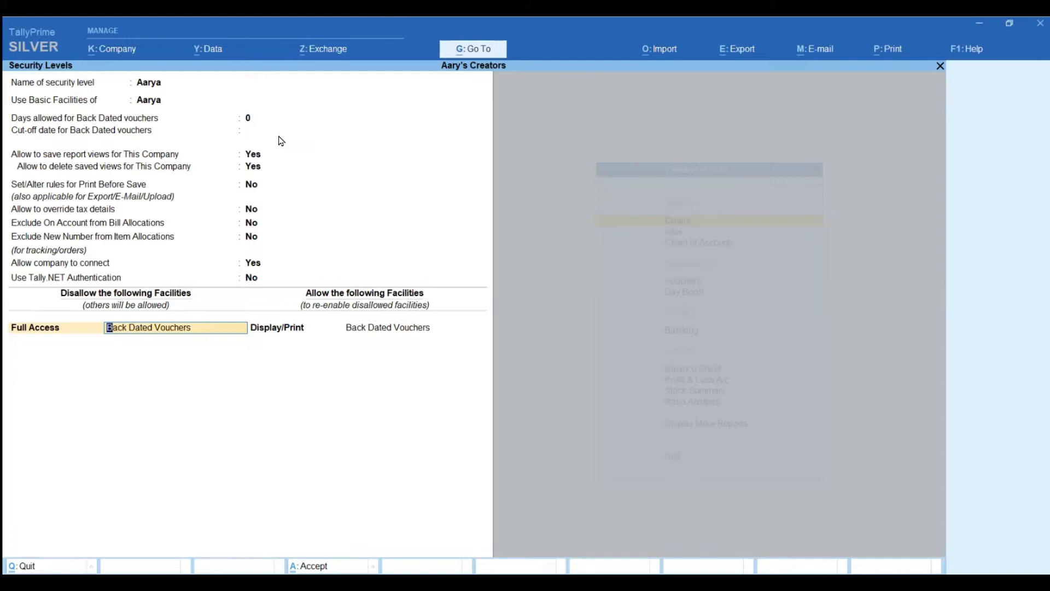
{"action": "key", "text": "Return"}
{"action": "key", "text": "Return"}
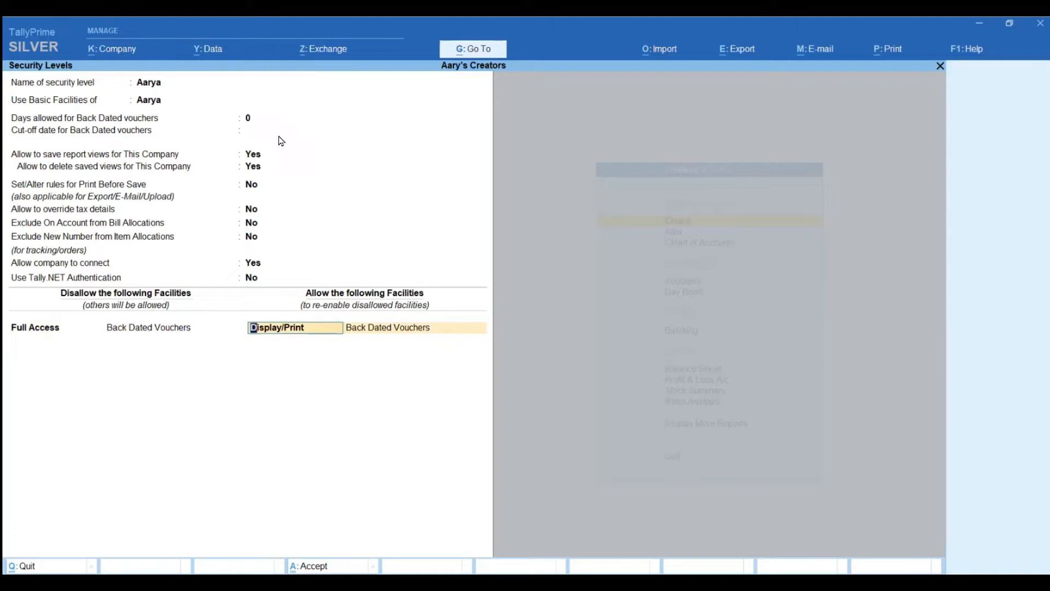
{"action": "key", "text": "Return"}
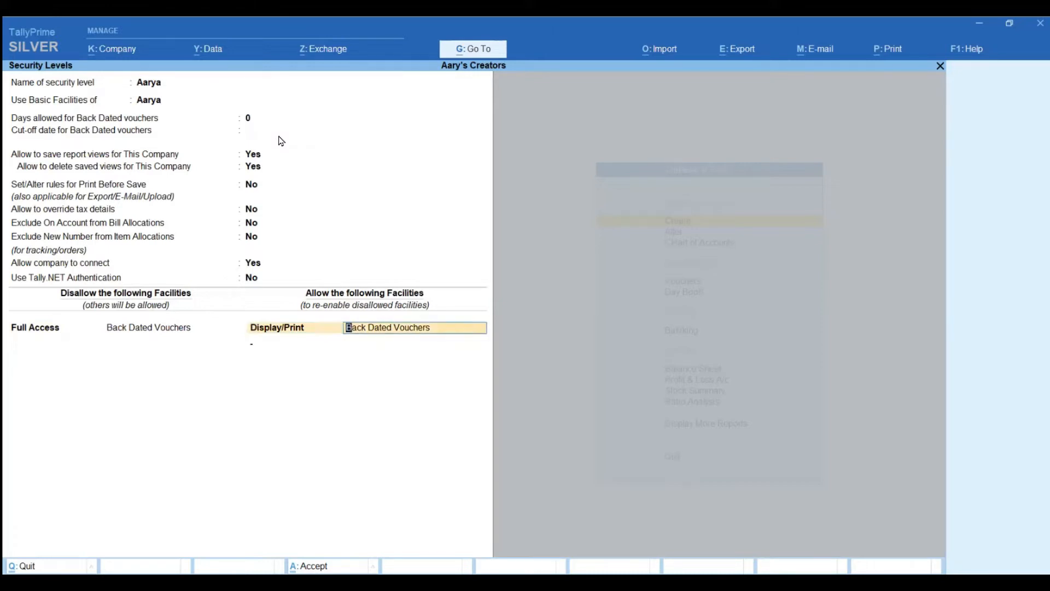
{"action": "key", "text": "Return"}
{"action": "key", "text": "ctrl+a"}
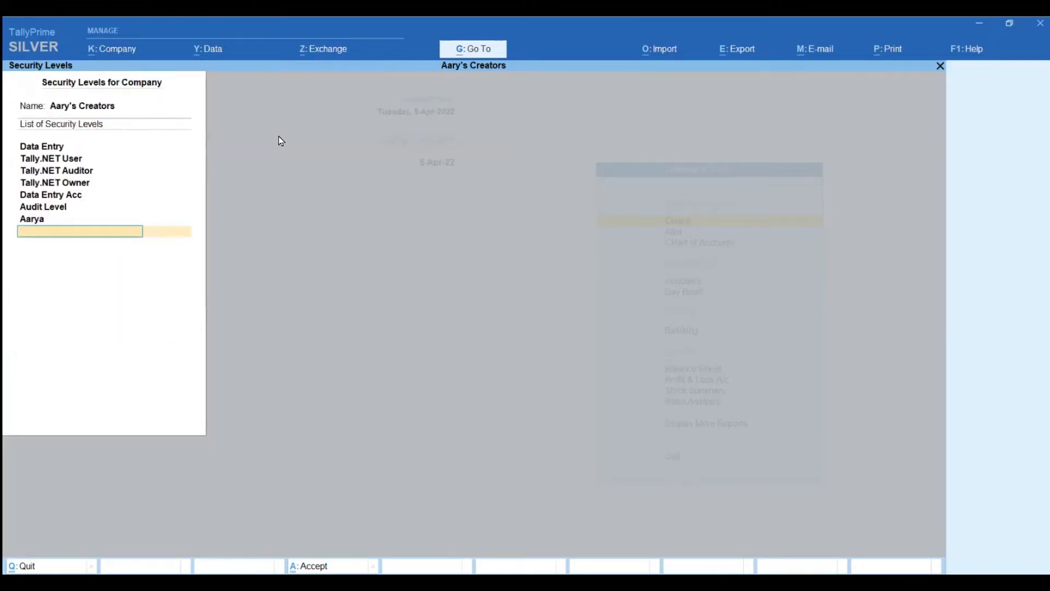
{"action": "key", "text": "Return"}
{"action": "key", "text": "Return"}
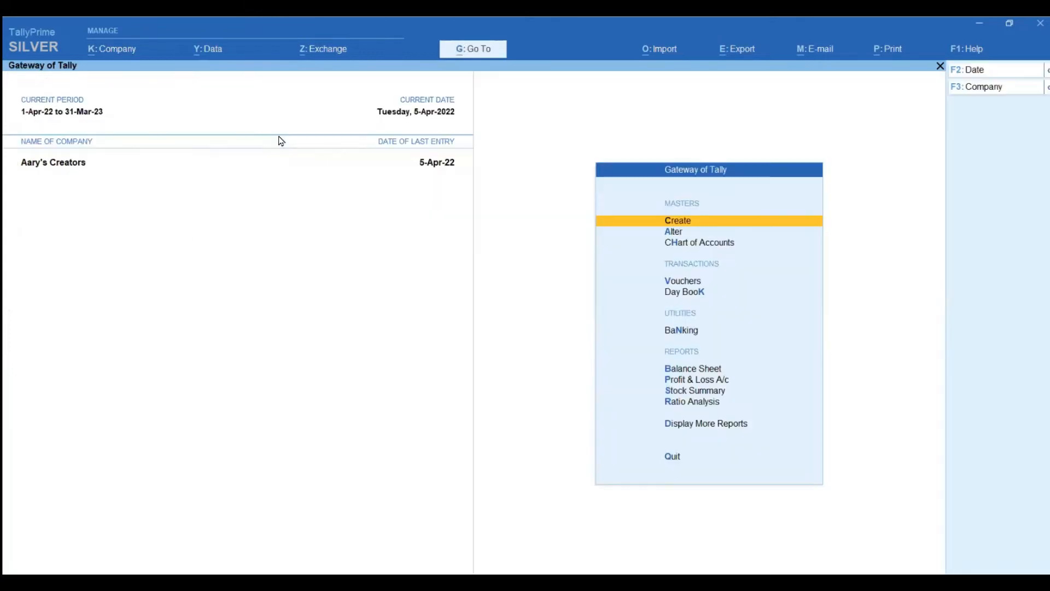
Activate the password policy for the company Aary's Creators and set the minimum password length to 4
{"action": "left_click", "coordinate": [115, 50]}
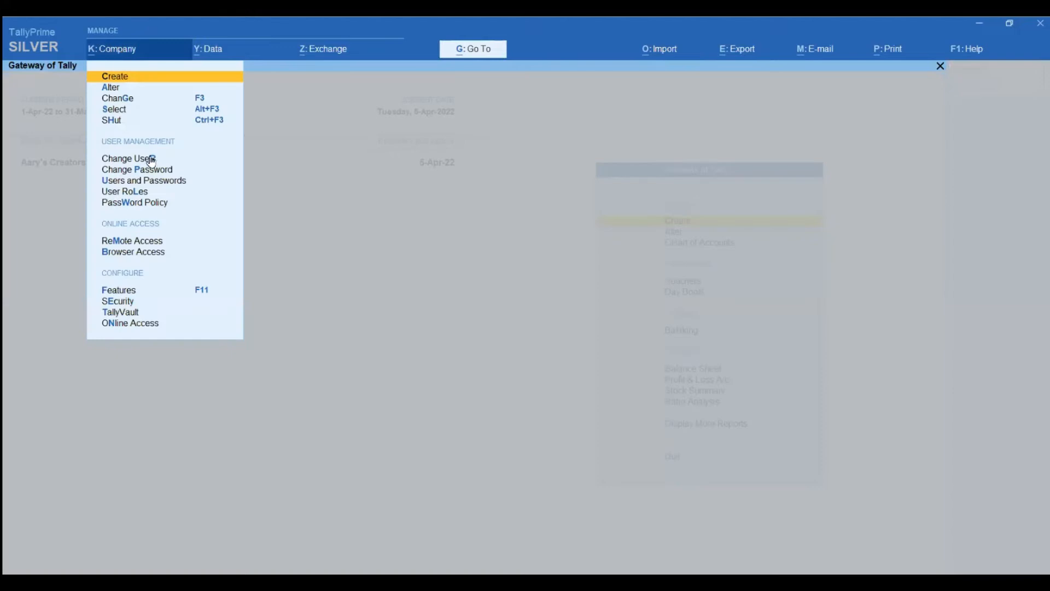
{"action": "left_click", "coordinate": [155, 203]}
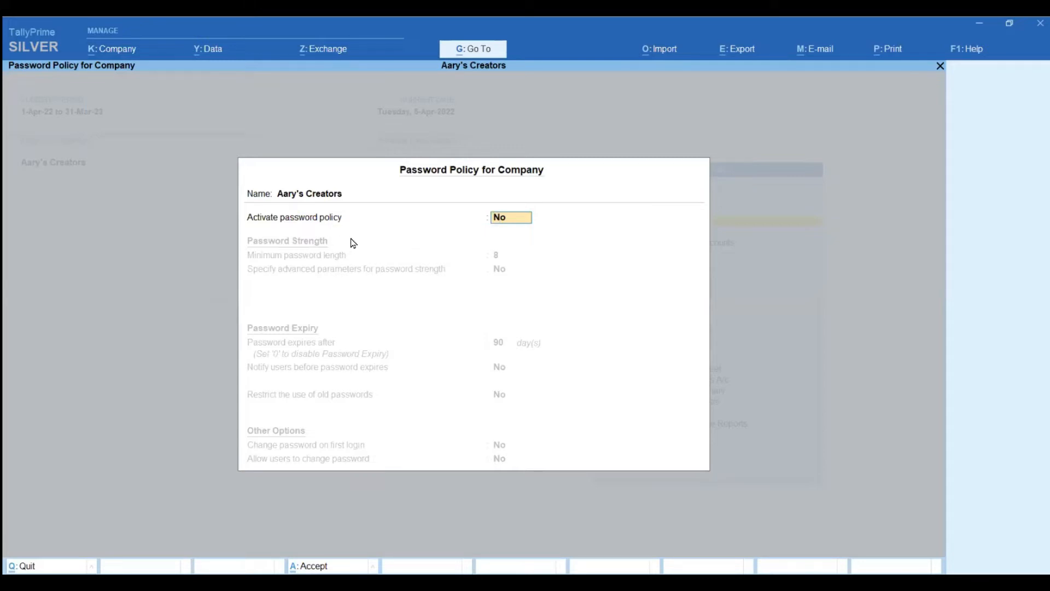
{"action": "type", "text": "y"}
{"action": "key", "text": "Return"}
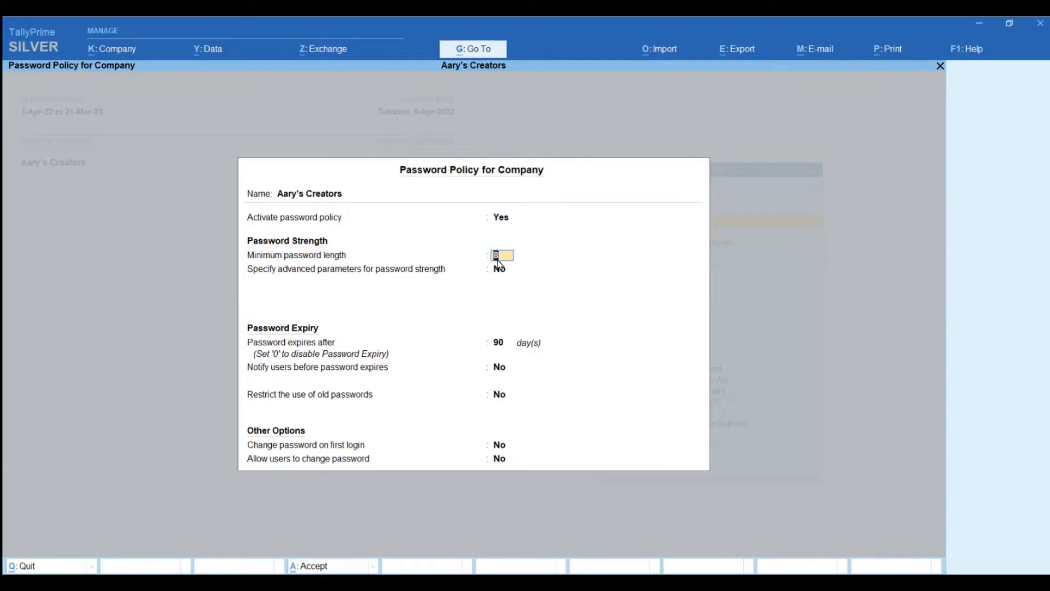
{"action": "key", "text": "Up"}
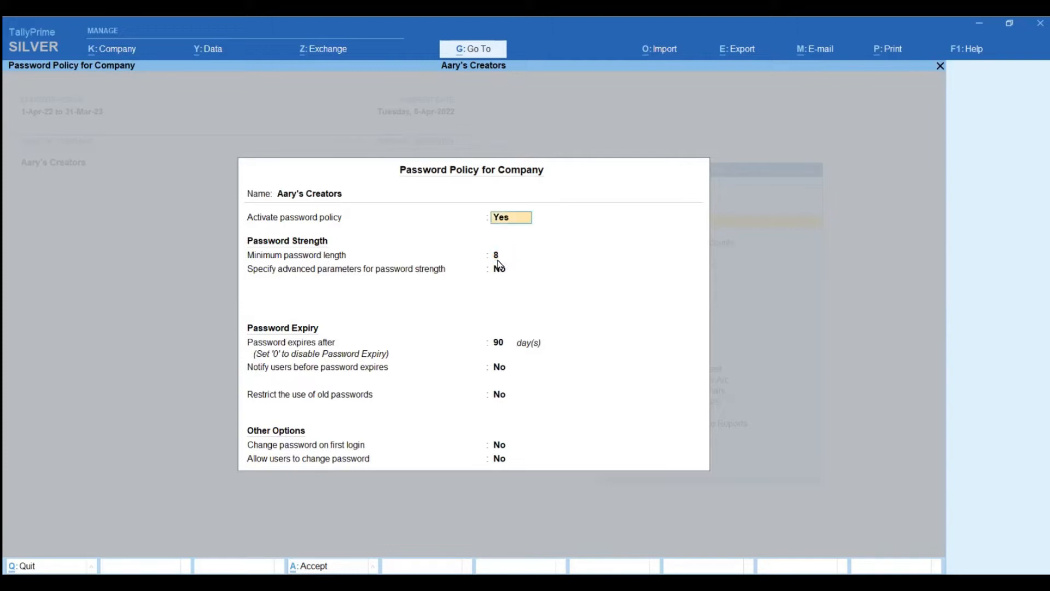
{"action": "key", "text": "Down"}
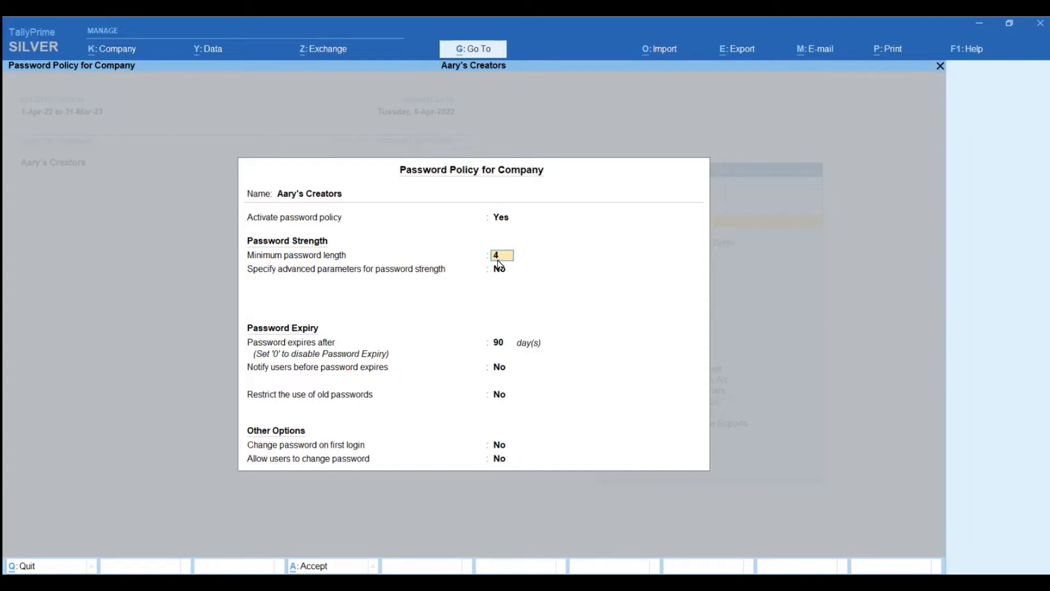
{"action": "type", "text": "4"}
{"action": "key", "text": "Return"}
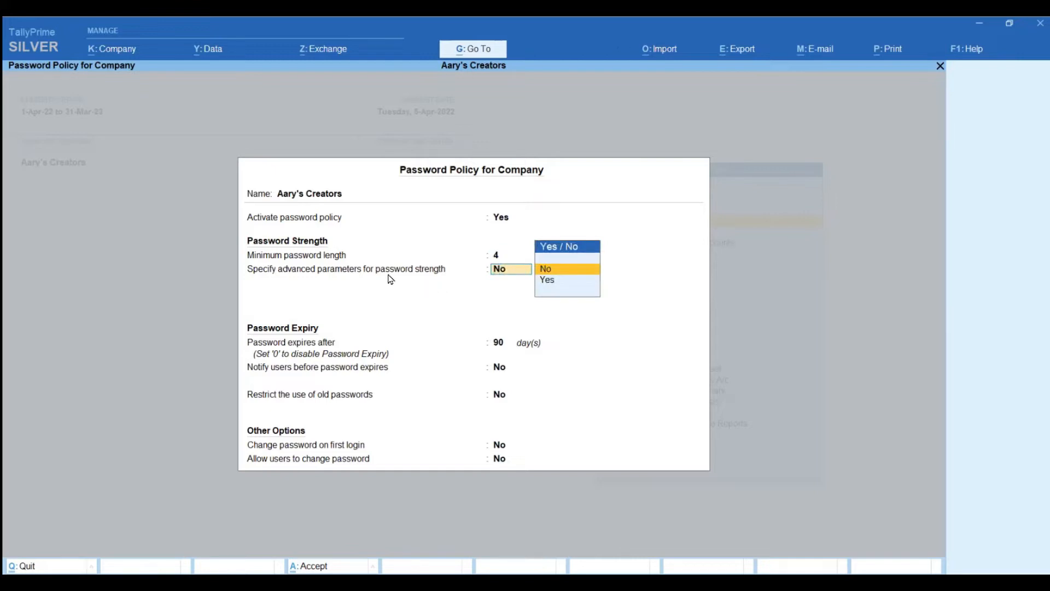
Try specifying advanced parameters for password strength and set the option back to No
{"action": "left_click", "coordinate": [580, 290]}
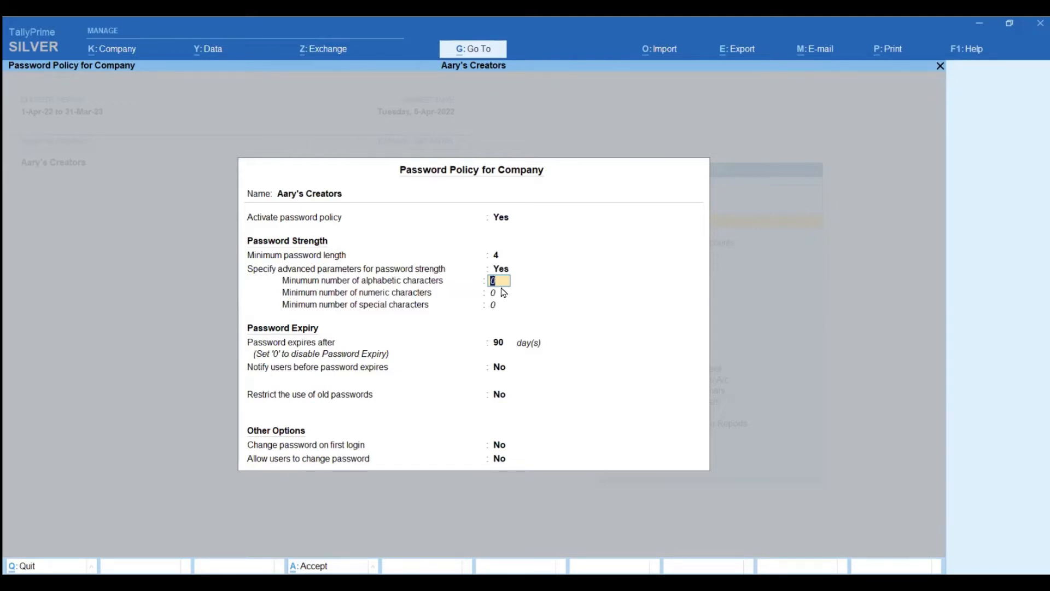
{"action": "key", "text": "Up"}
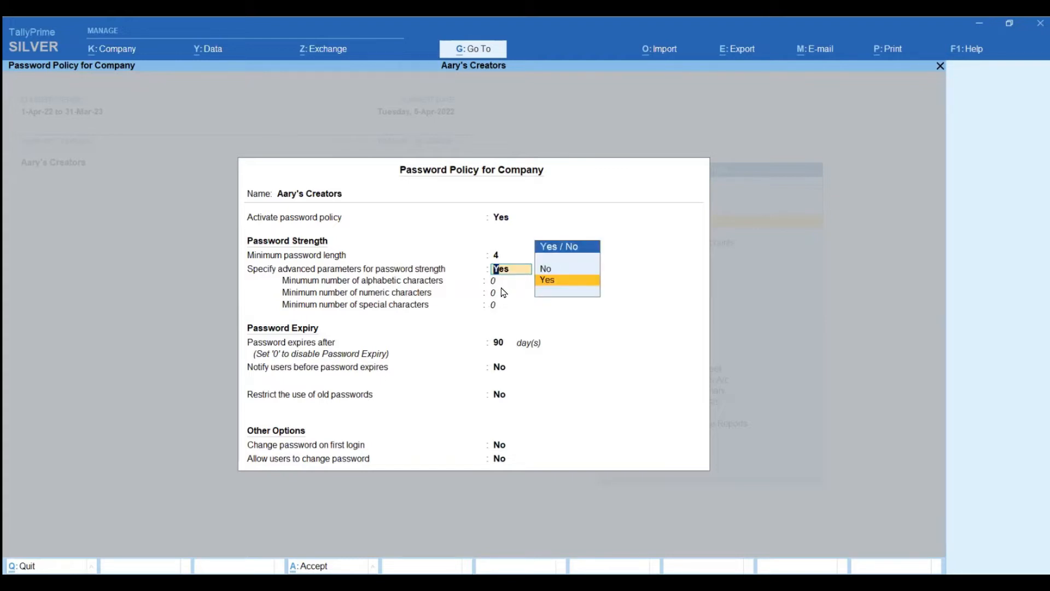
{"action": "type", "text": "n"}
{"action": "key", "text": "Return"}
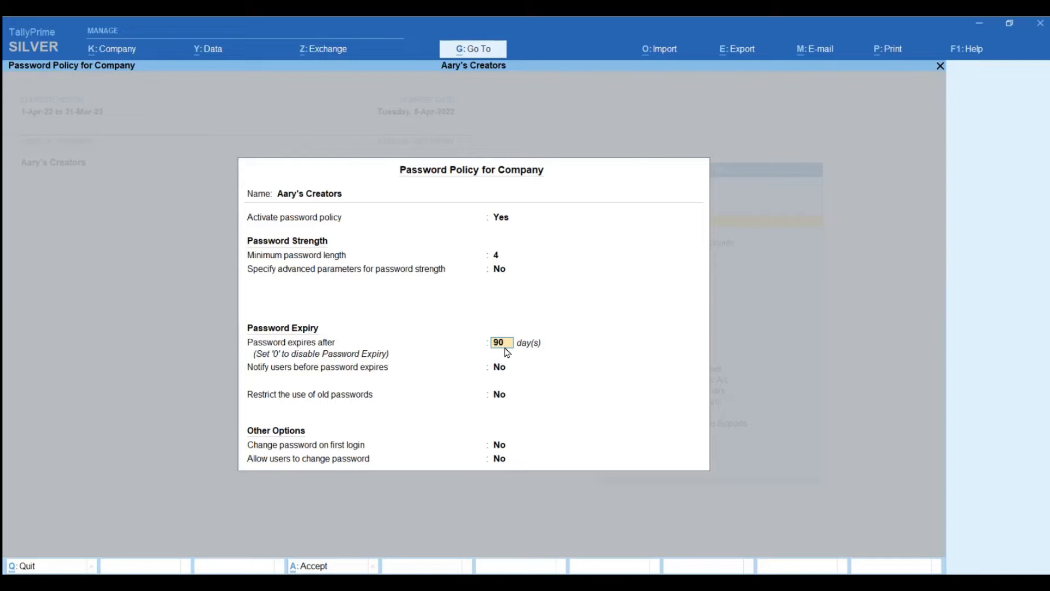
Set the passwords to expire after 30 days
{"action": "type", "text": "8"}
{"action": "key", "text": "Return"}
{"action": "key", "text": "BackSpace"}
{"action": "type", "text": "30"}
{"action": "key", "text": "Return"}
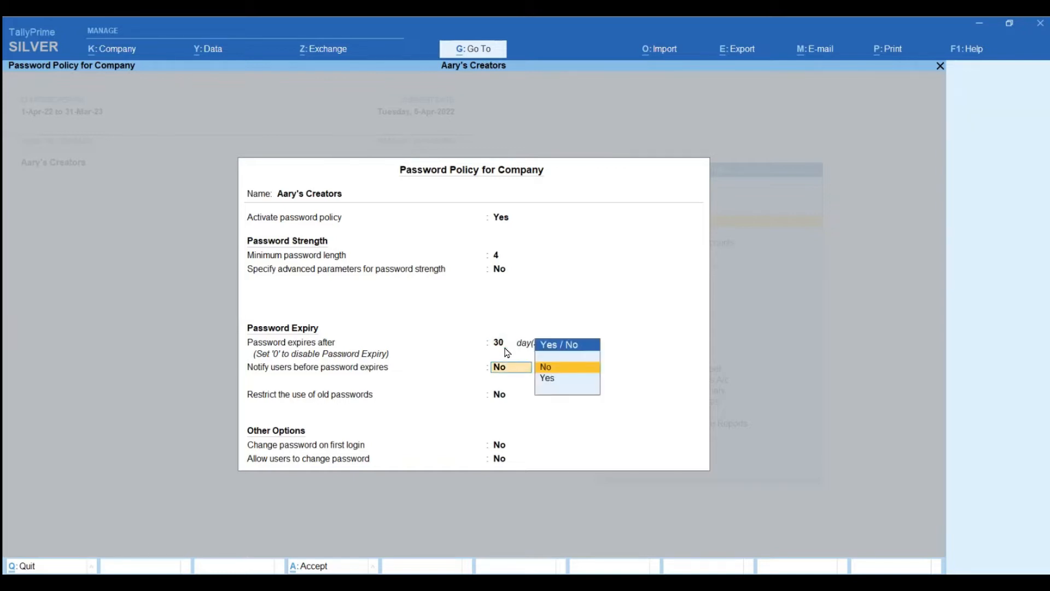
Enable notifying users before their password expires, with the notice given 1 day before
{"action": "key", "text": "BackSpace"}
{"action": "key", "text": "Return"}
{"action": "key", "text": "Down"}
{"action": "key", "text": "Return"}
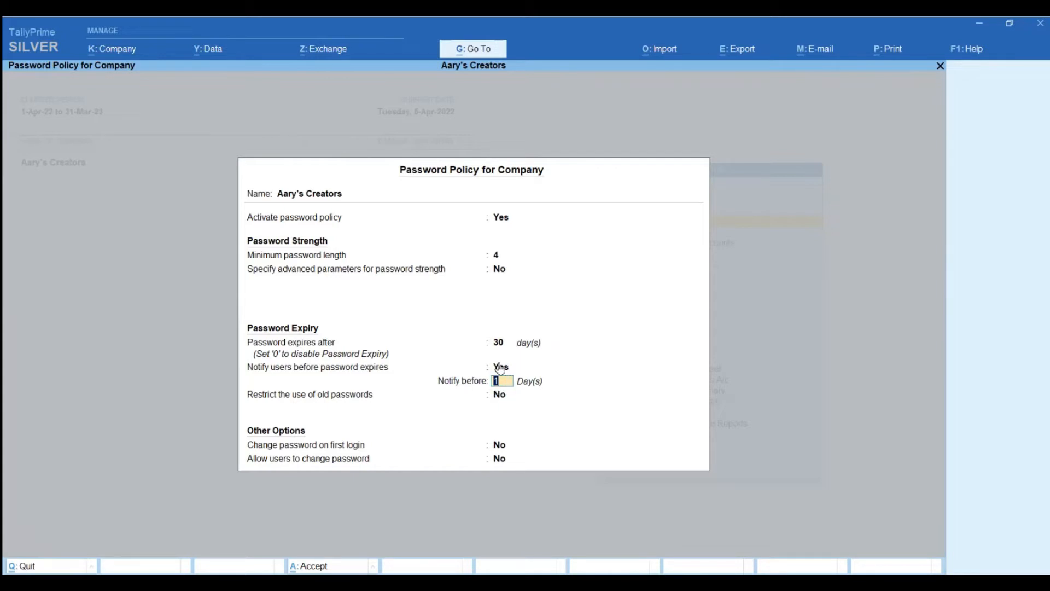
{"action": "left_click", "coordinate": [500, 344]}
{"action": "key", "text": "Return"}
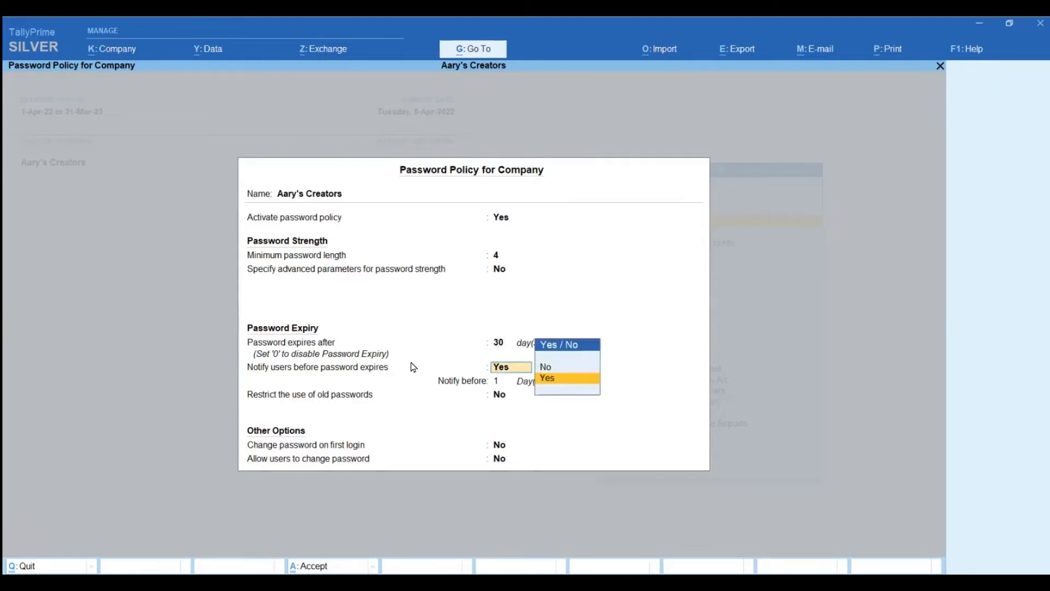
{"action": "left_click", "coordinate": [549, 381]}
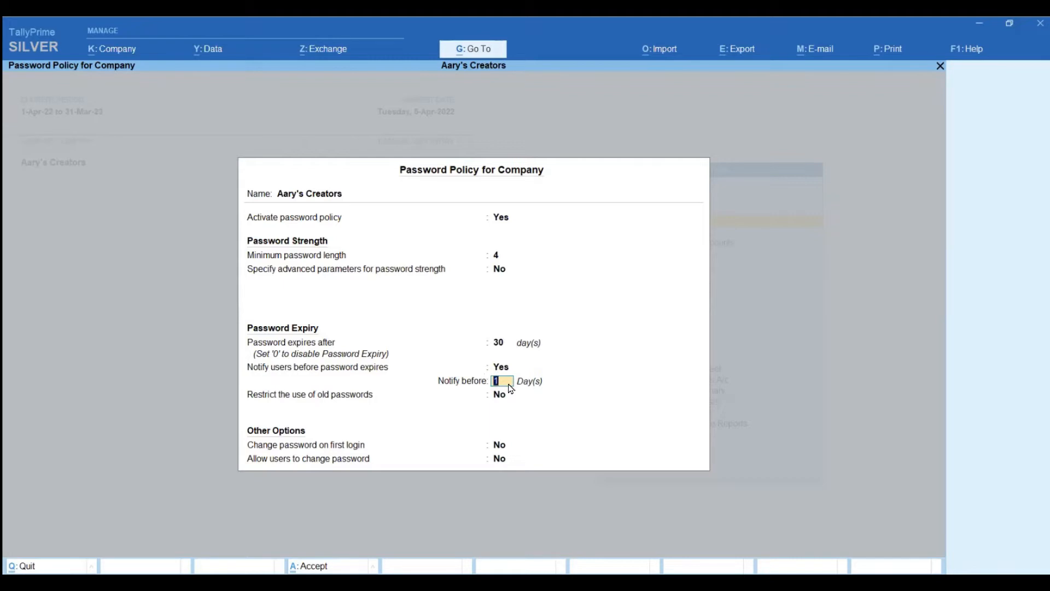
{"action": "key", "text": "Return"}
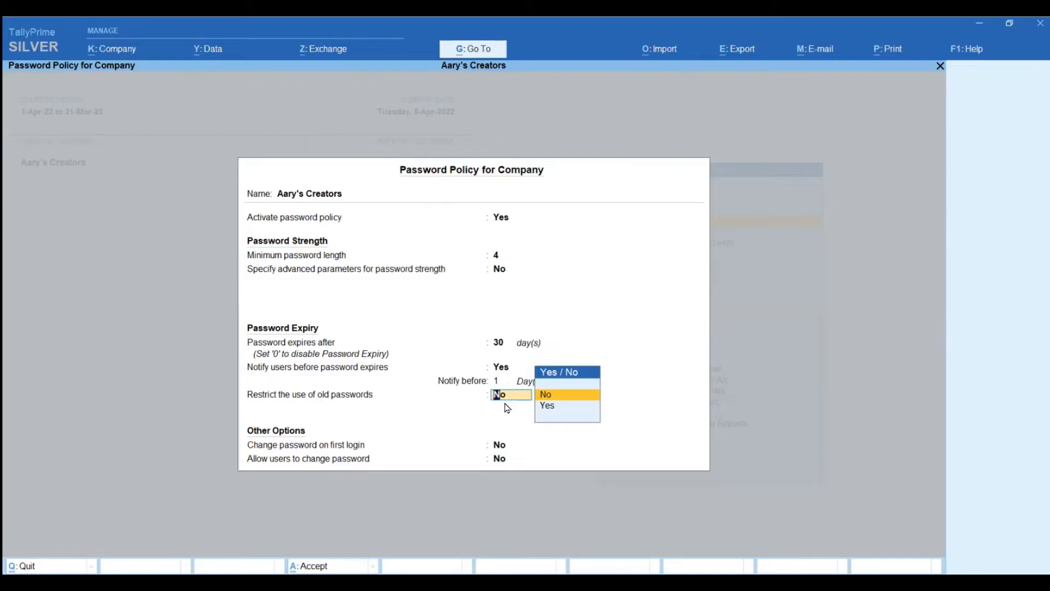
Try restricting the use of old passwords and set the restriction back to No
{"action": "key", "text": "Down"}
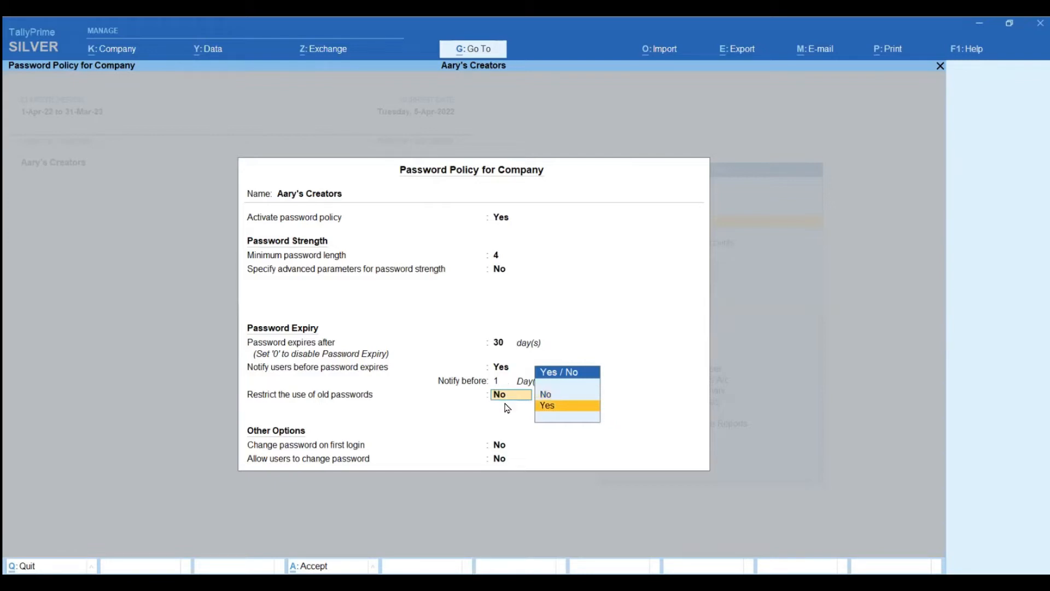
{"action": "key", "text": "Return"}
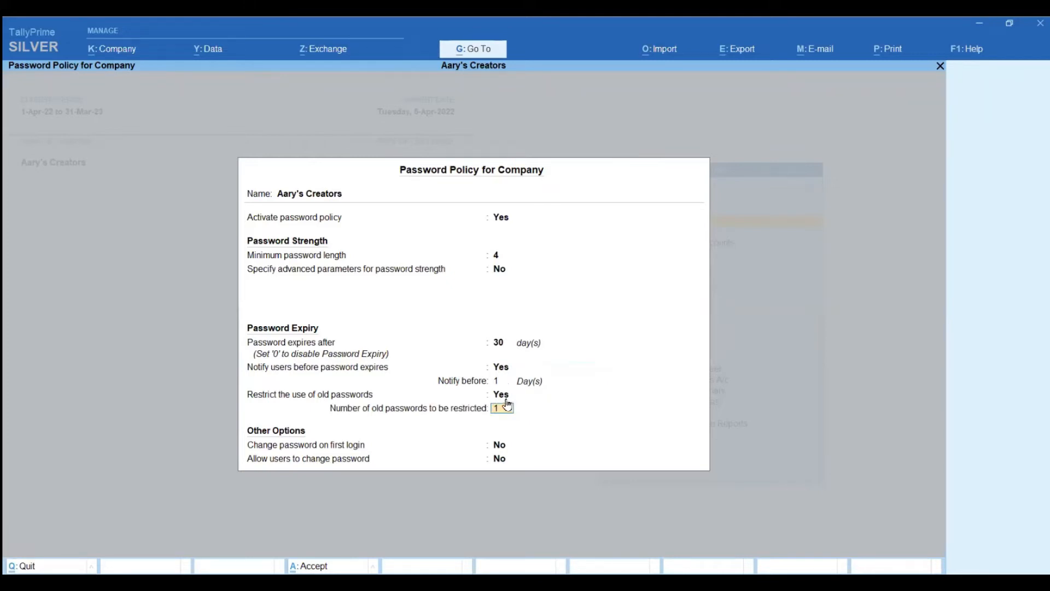
{"action": "left_click", "coordinate": [503, 396]}
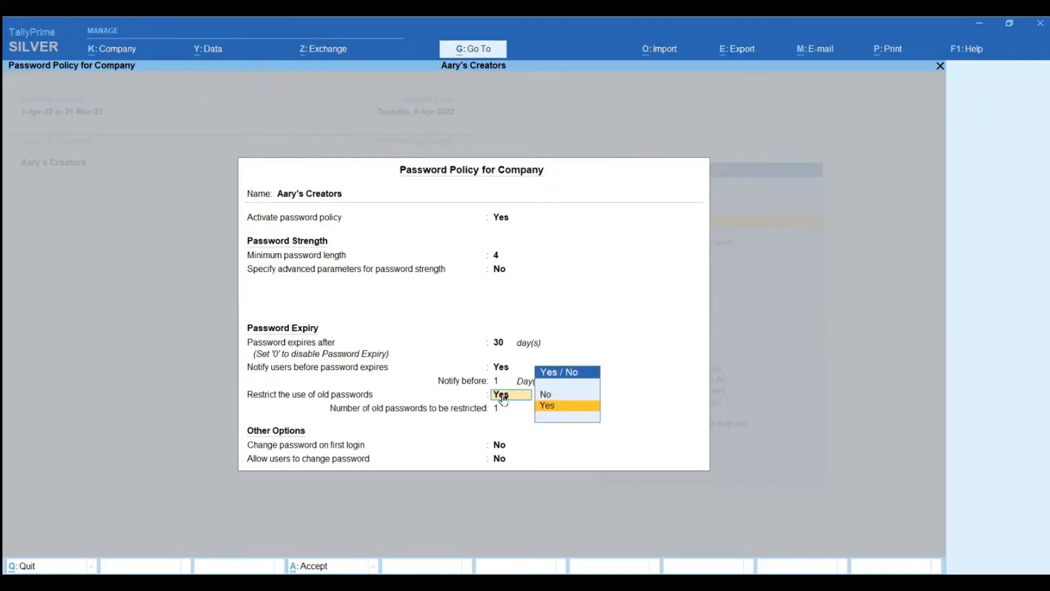
{"action": "key", "text": "Up"}
{"action": "key", "text": "Return"}
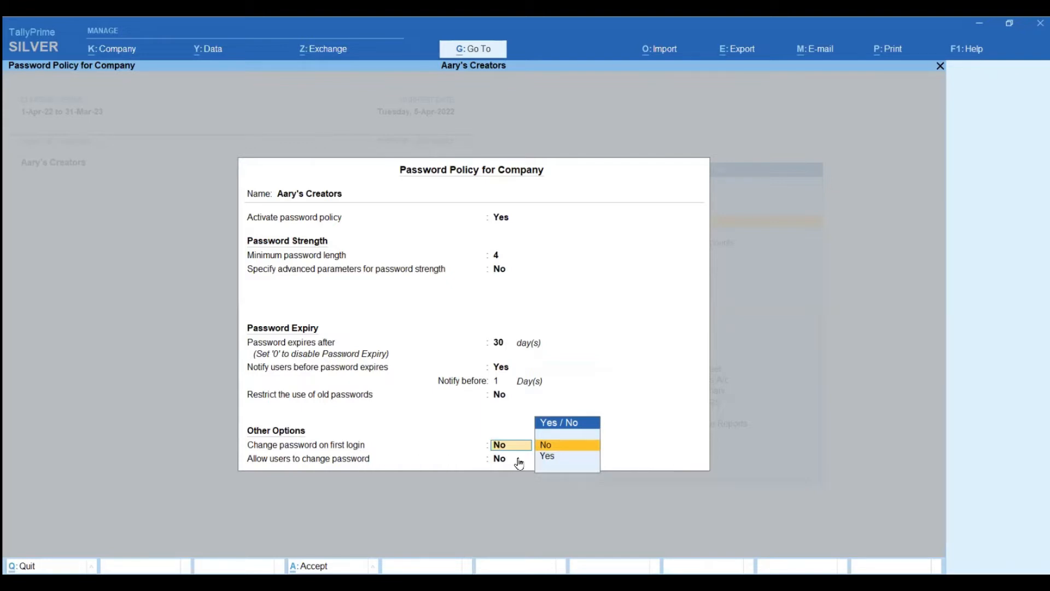
Try requiring a password change on first login, set it back to No, and leave allowing users to change passwords at No
{"action": "key", "text": "Down"}
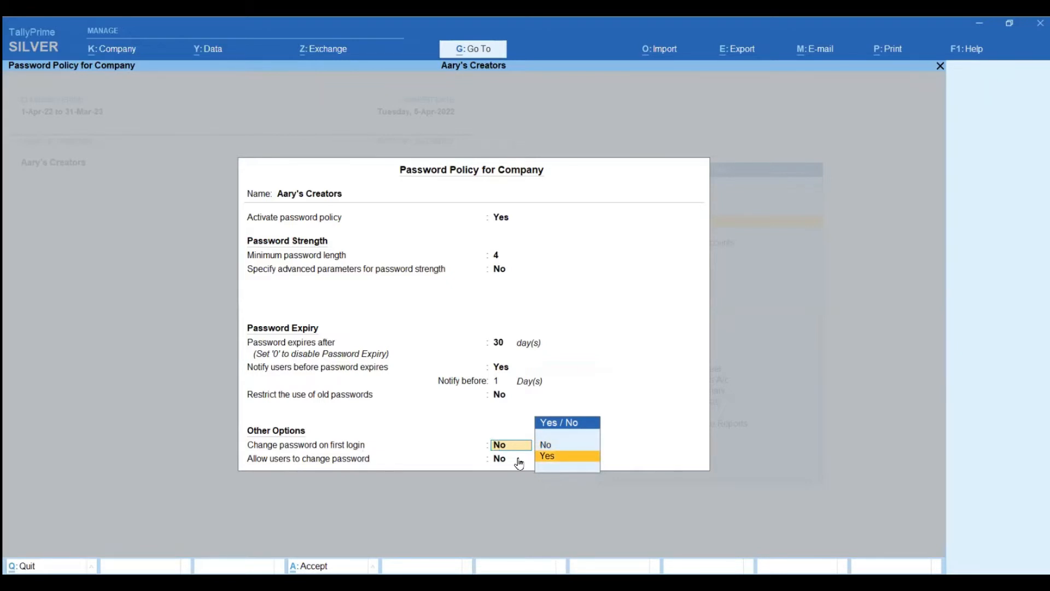
{"action": "key", "text": "Return"}
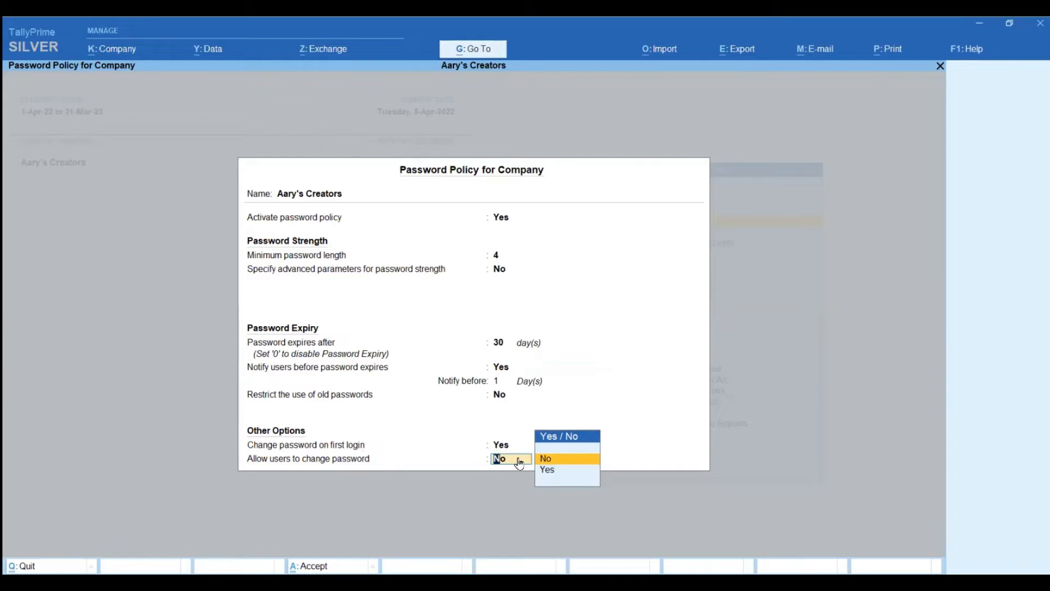
{"action": "left_click", "coordinate": [498, 446]}
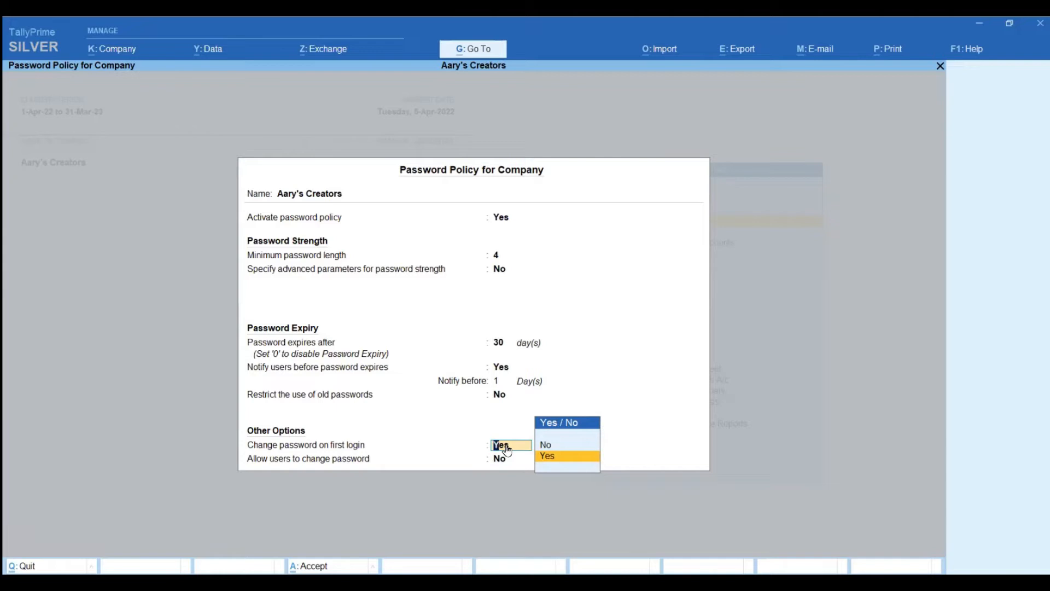
{"action": "key", "text": "Up"}
{"action": "key", "text": "Return"}
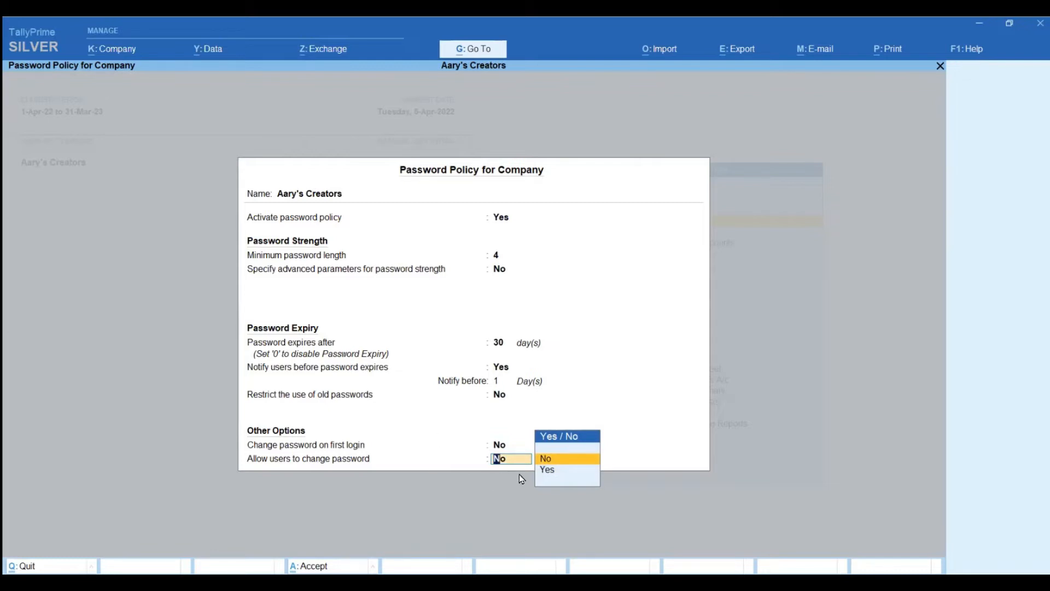
{"action": "key", "text": "Down"}
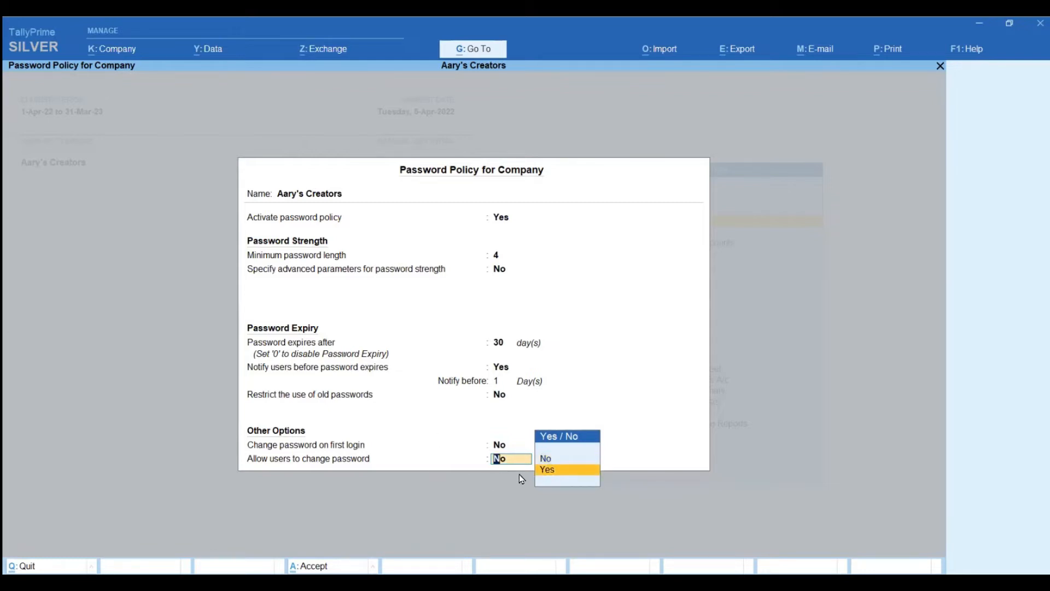
{"action": "key", "text": "Up"}
{"action": "key", "text": "Return"}
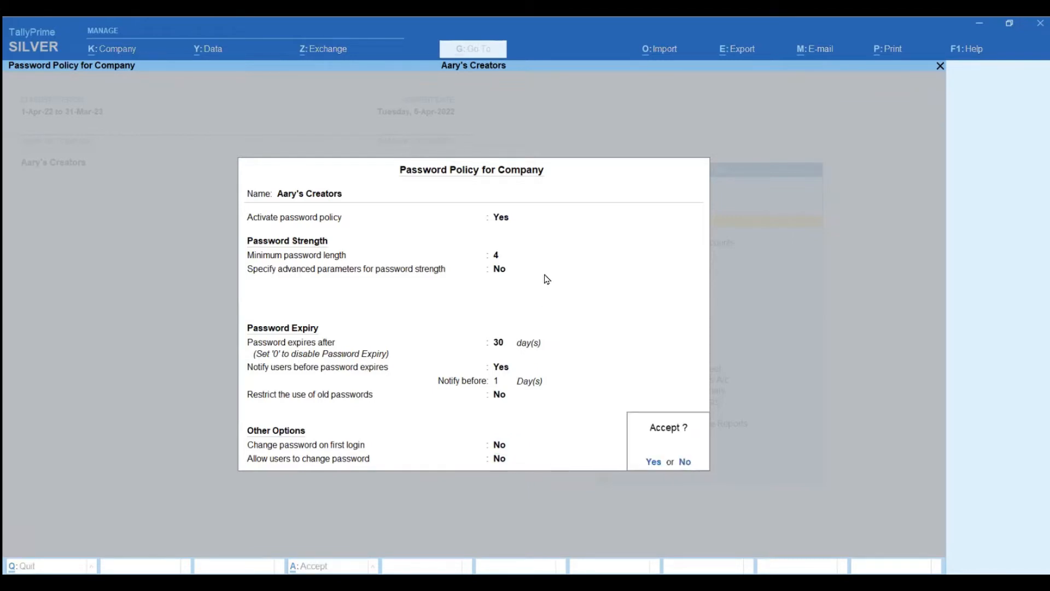
Deactivate the company's password policy and accept the policy settings
{"action": "left_click", "coordinate": [504, 221]}
{"action": "type", "text": "n"}
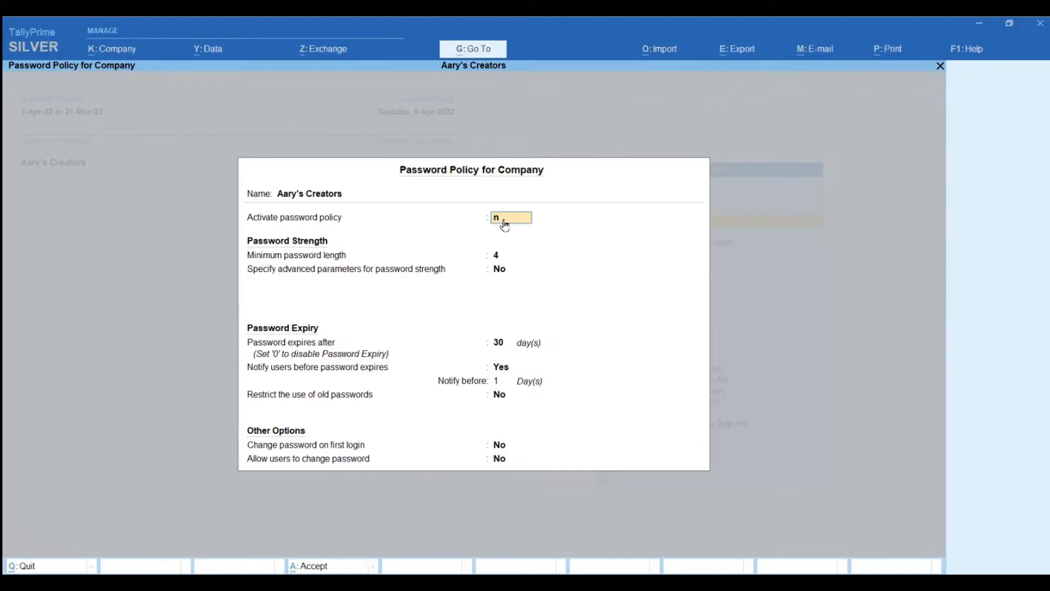
{"action": "key", "text": "Return"}
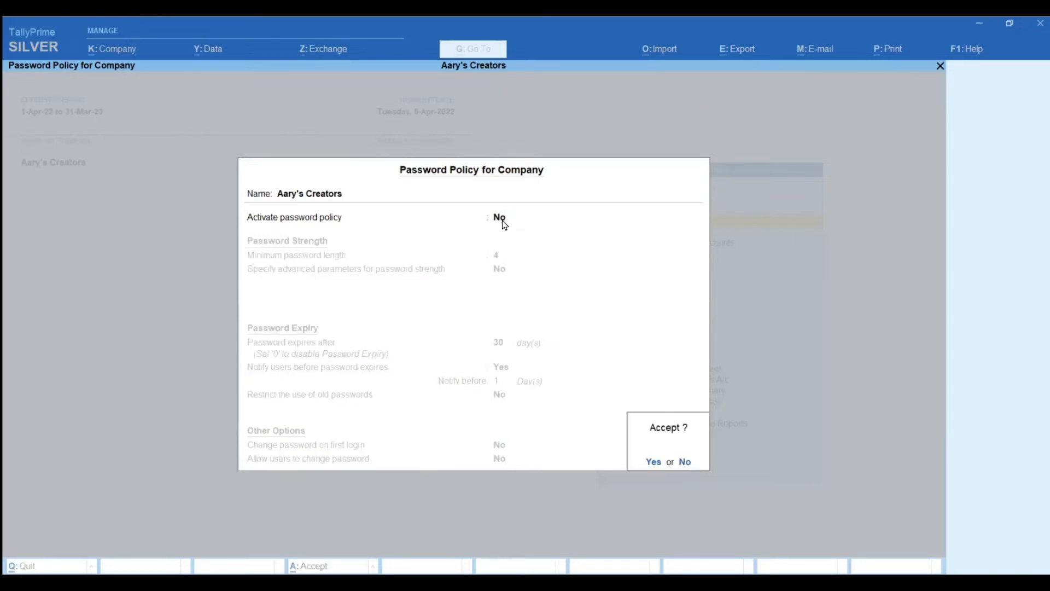
{"action": "key", "text": "Return"}
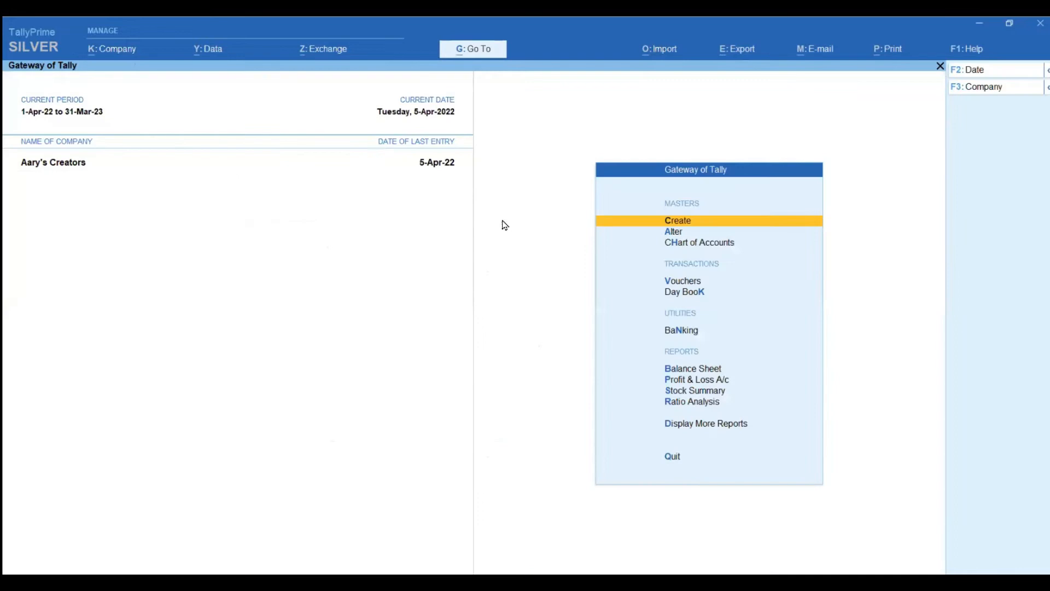
Reopen the company's password policy to check its saved settings and close it
{"action": "left_click", "coordinate": [125, 53]}
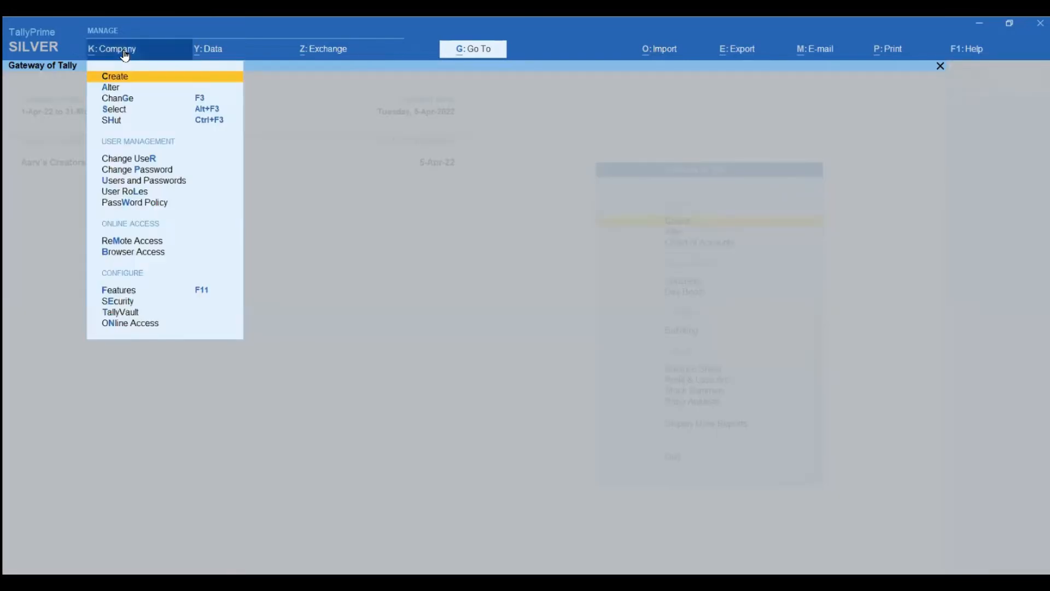
{"action": "left_click", "coordinate": [139, 203]}
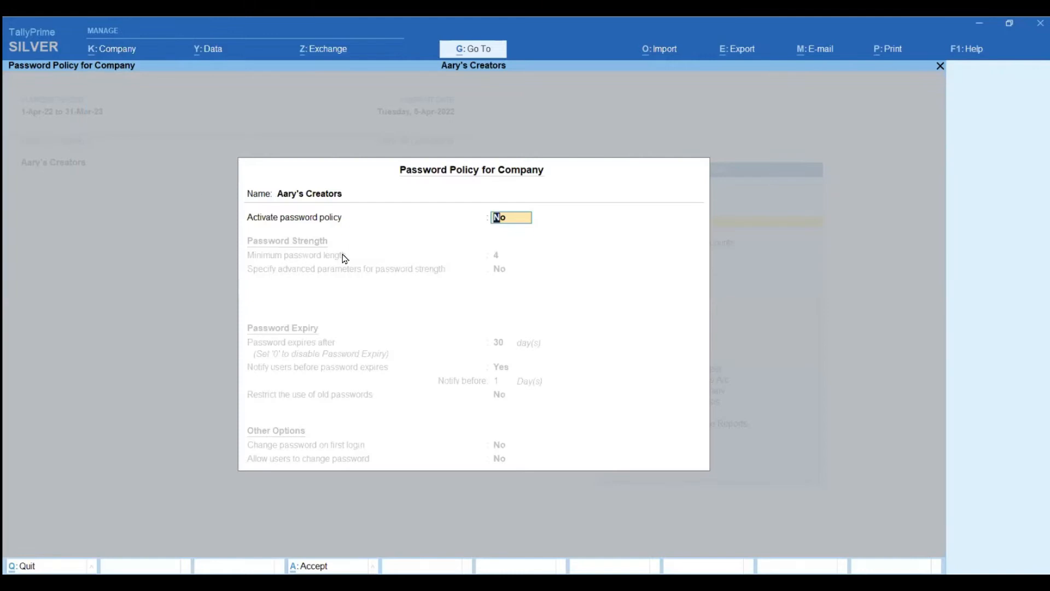
{"action": "key", "text": "Escape"}
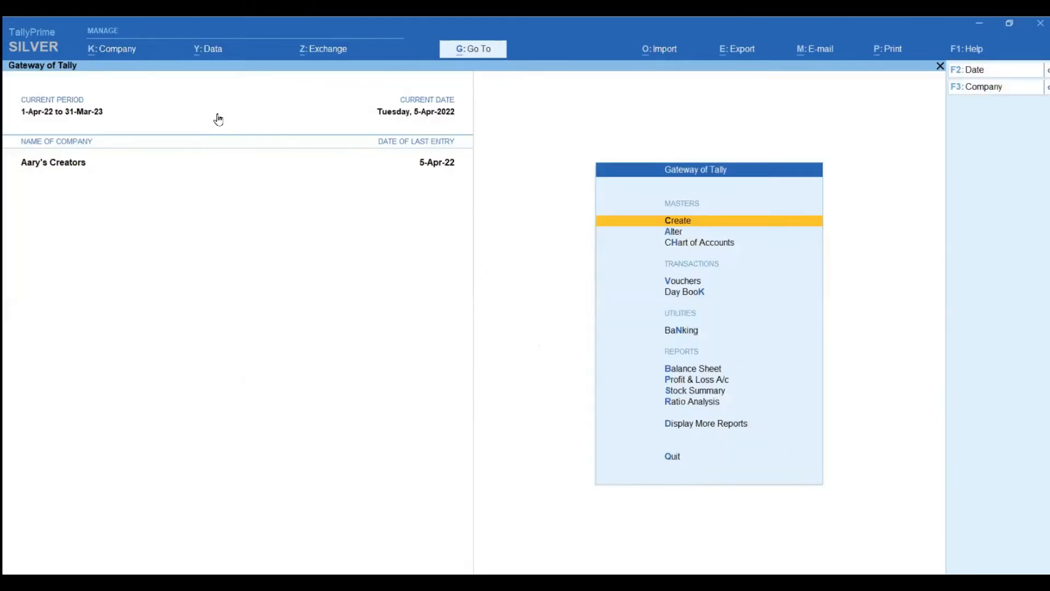
Add an entry to the company's list of users with the role Data Entry Acc and the username abc
{"action": "left_click", "coordinate": [121, 51]}
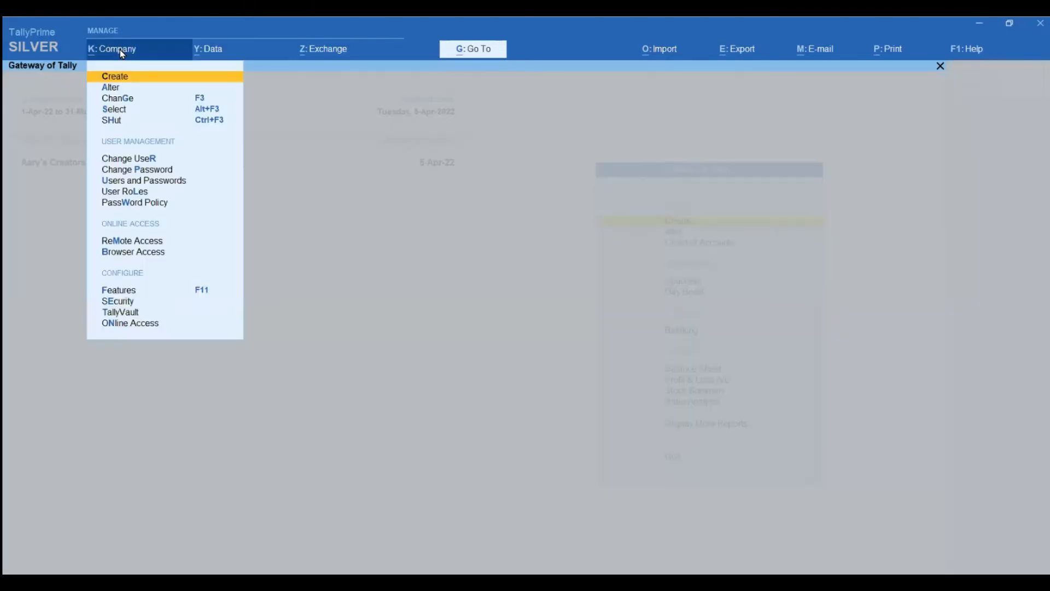
{"action": "left_click", "coordinate": [151, 182]}
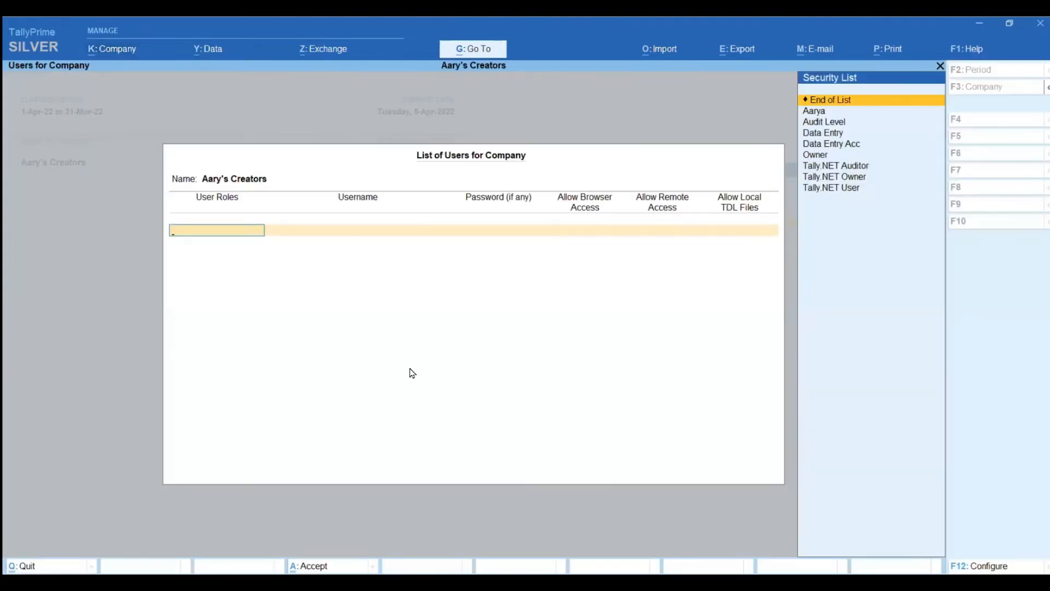
{"action": "key", "text": "Down"}
{"action": "key", "text": "Down"}
{"action": "key", "text": "Down"}
{"action": "key", "text": "Down"}
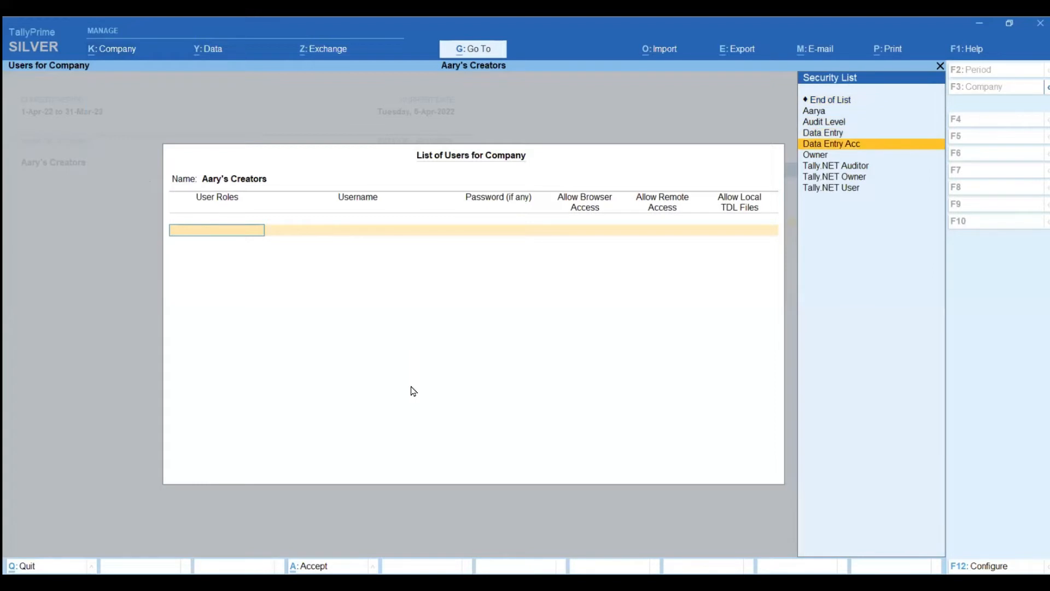
{"action": "key", "text": "Return"}
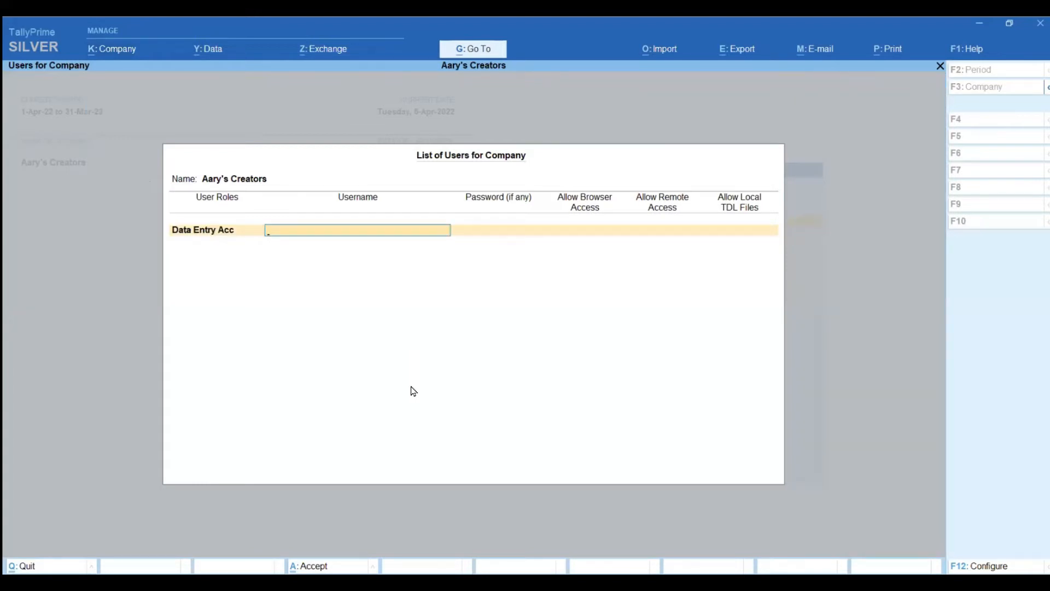
{"action": "type", "text": "d"}
{"action": "key", "text": "BackSpace"}
{"action": "type", "text": "abc"}
{"action": "key", "text": "Return"}
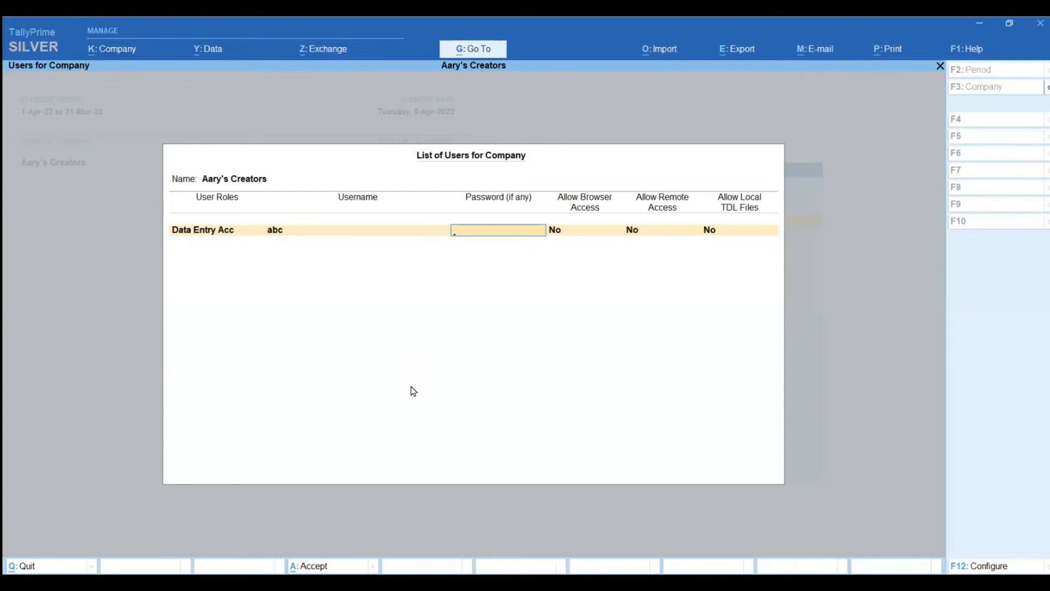
Enter the password for user abc and set Show user status to Yes in the user list's configuration
{"action": "key", "text": "Return"}
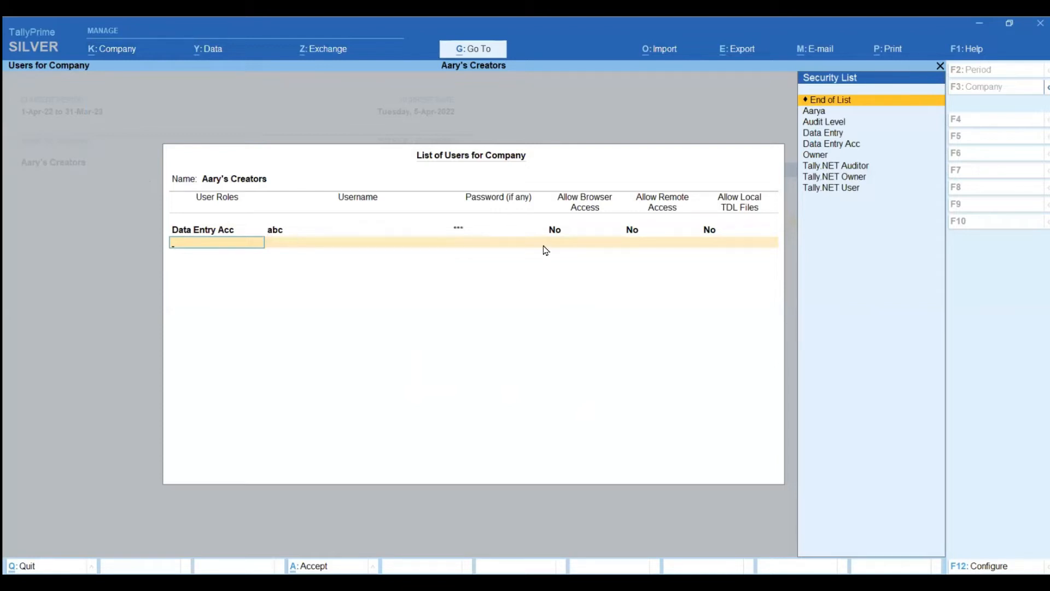
{"action": "key", "text": "F12"}
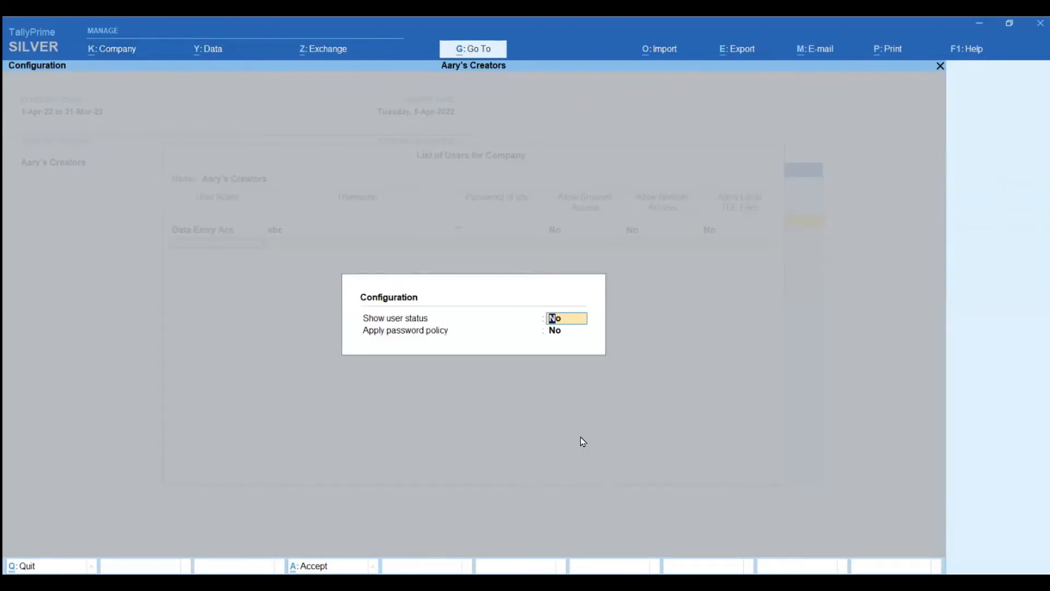
{"action": "type", "text": "y"}
{"action": "key", "text": "Return"}
{"action": "key", "text": "Return"}
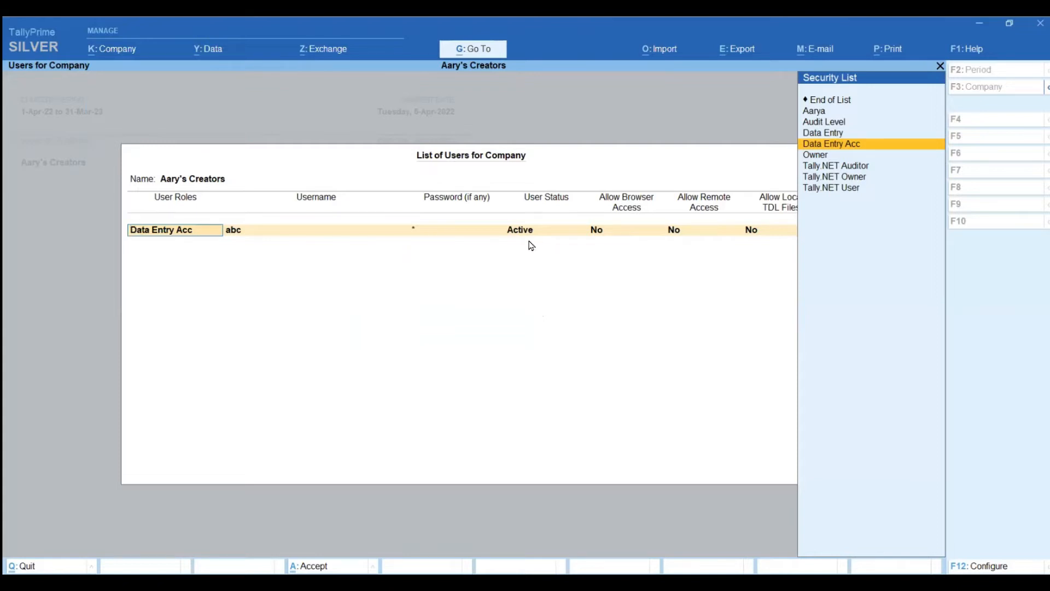
Keep user abc's role, username, password and Active status, and proceed to a new user entry
{"action": "key", "text": "Return"}
{"action": "key", "text": "Return"}
{"action": "key", "text": "Return"}
{"action": "key", "text": "Return"}
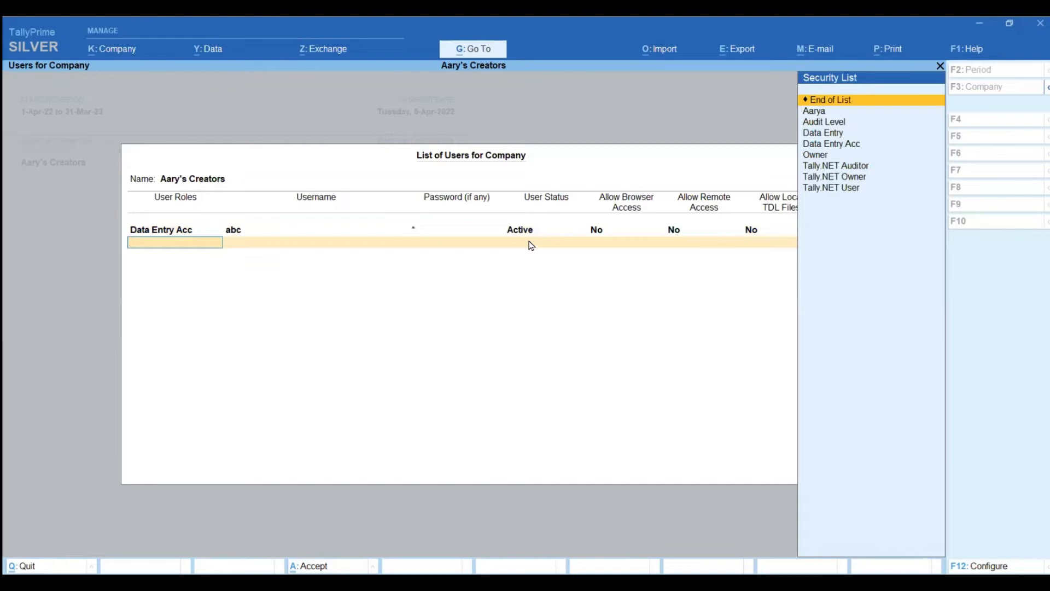
Add a user with the role Audit Level and the username demo, enter its password, and keep its status Active
{"action": "key", "text": "Down"}
{"action": "key", "text": "Down"}
{"action": "key", "text": "Down"}
{"action": "key", "text": "Down"}
{"action": "key", "text": "Down"}
{"action": "key", "text": "Down"}
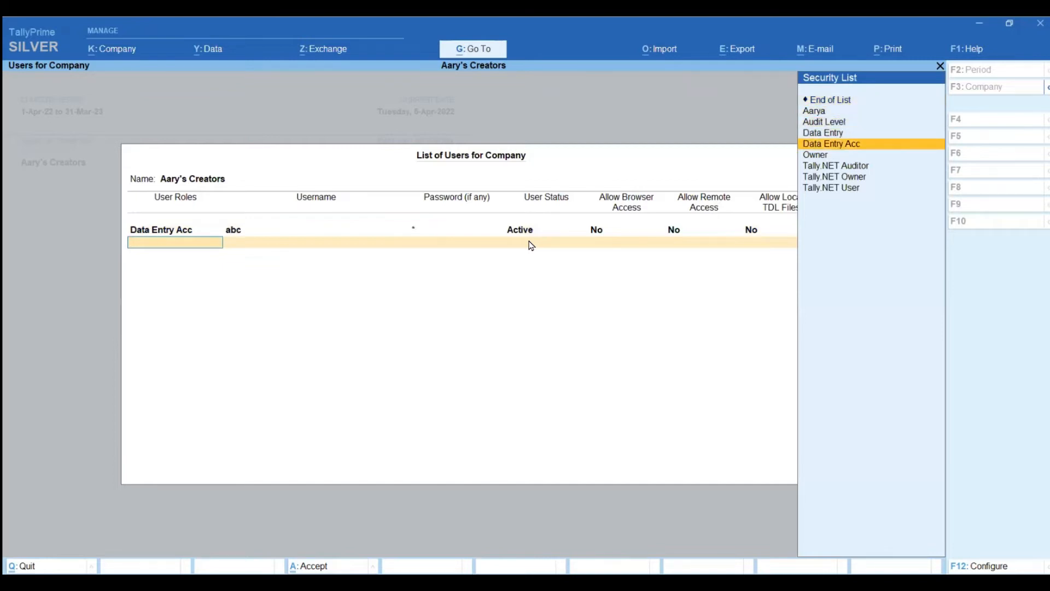
{"action": "key", "text": "Up"}
{"action": "key", "text": "Up"}
{"action": "key", "text": "Up"}
{"action": "key", "text": "Up"}
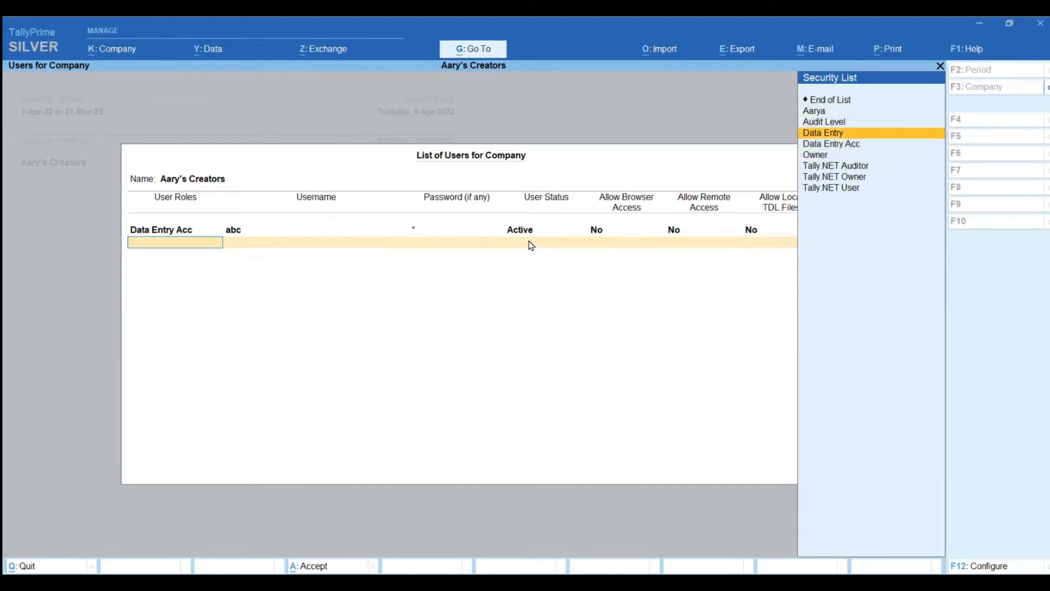
{"action": "key", "text": "Return"}
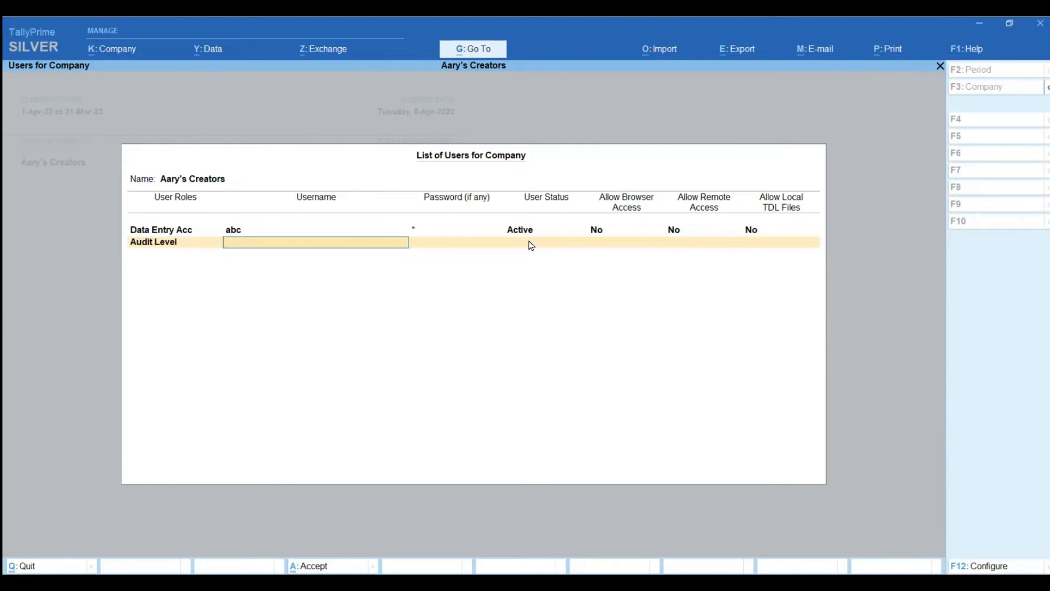
{"action": "type", "text": "demo"}
{"action": "key", "text": "Return"}
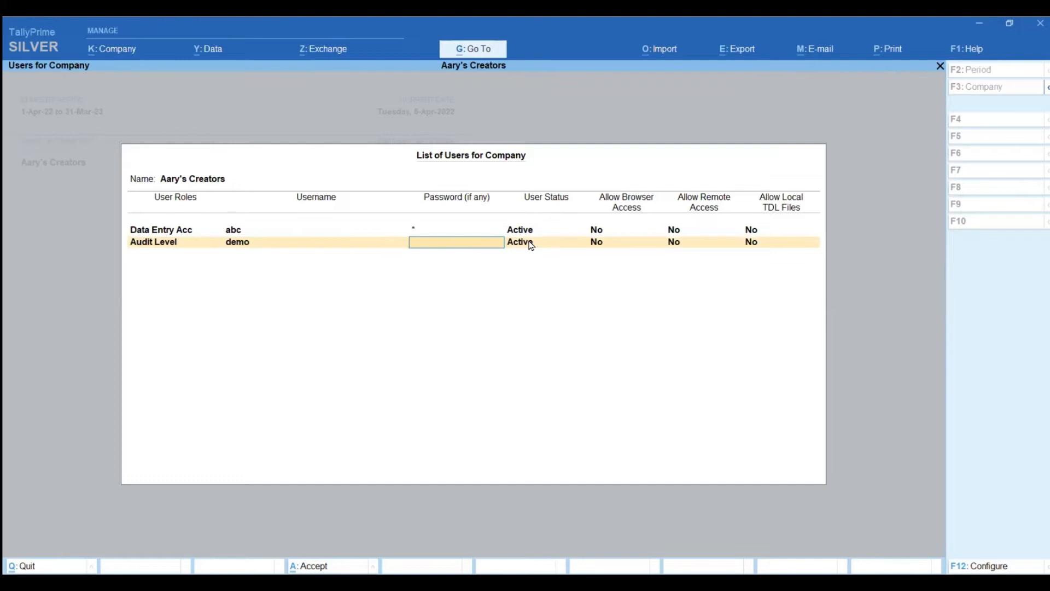
{"action": "key", "text": "Return"}
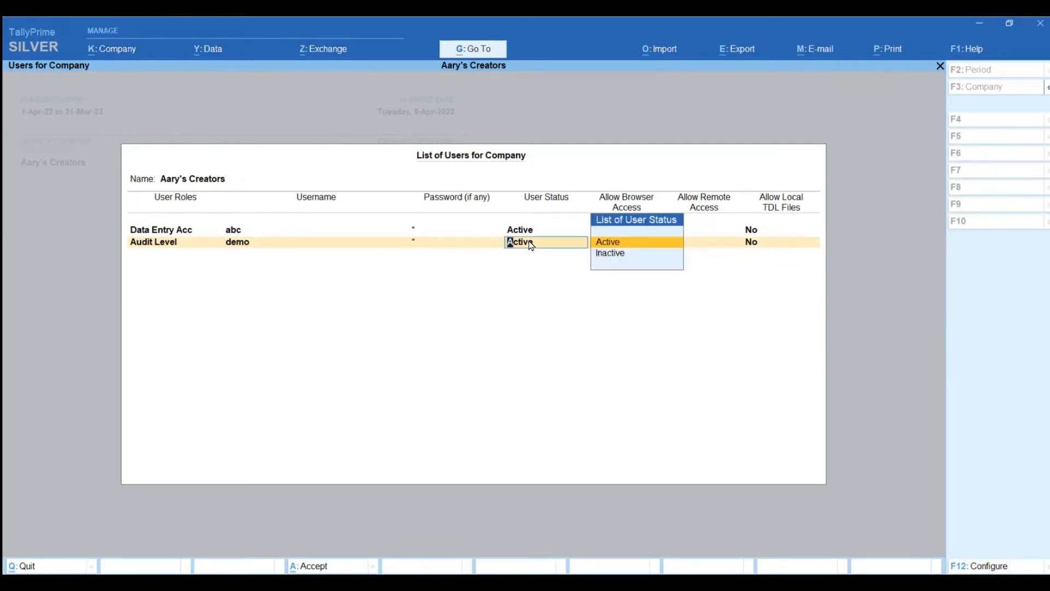
{"action": "key", "text": "Return"}
Add a user with the role Aarya and the username 123, enter its password, and keep its status Active
{"action": "key", "text": "Down"}
{"action": "key", "text": "Return"}
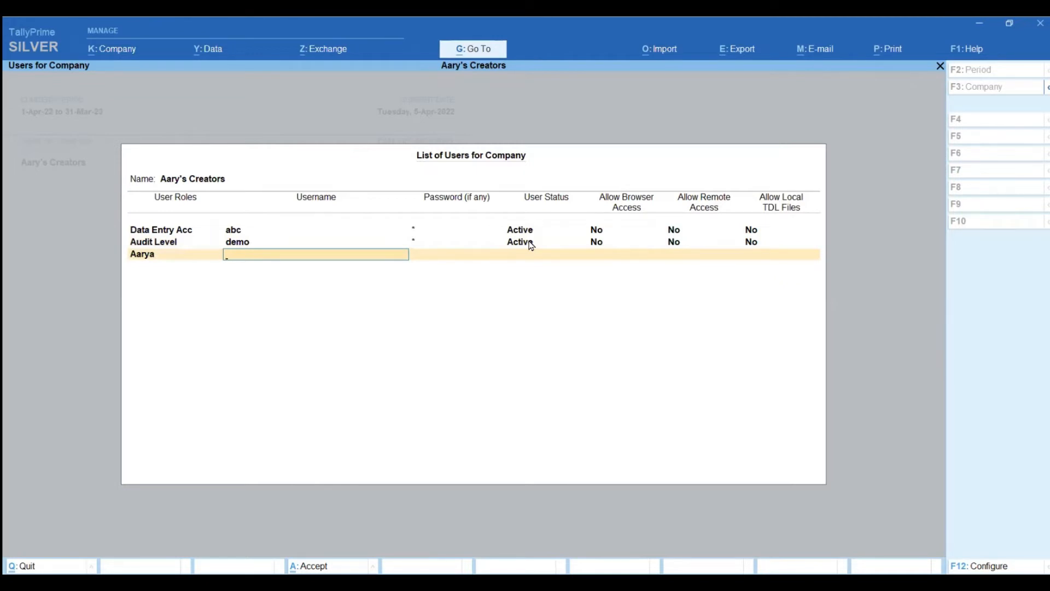
{"action": "type", "text": "123"}
{"action": "key", "text": "Return"}
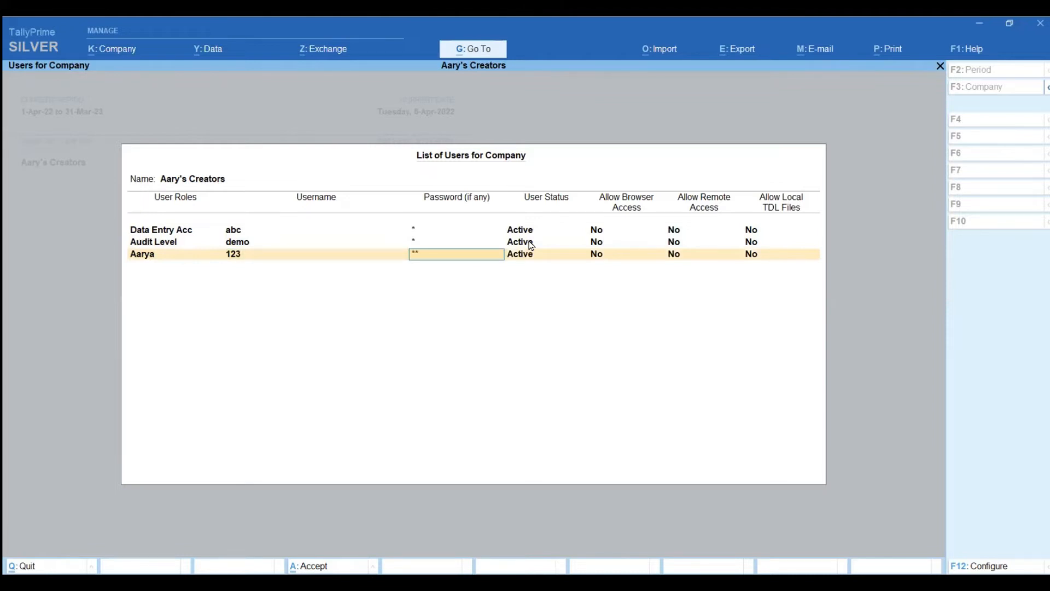
{"action": "key", "text": "Return"}
{"action": "key", "text": "Return"}
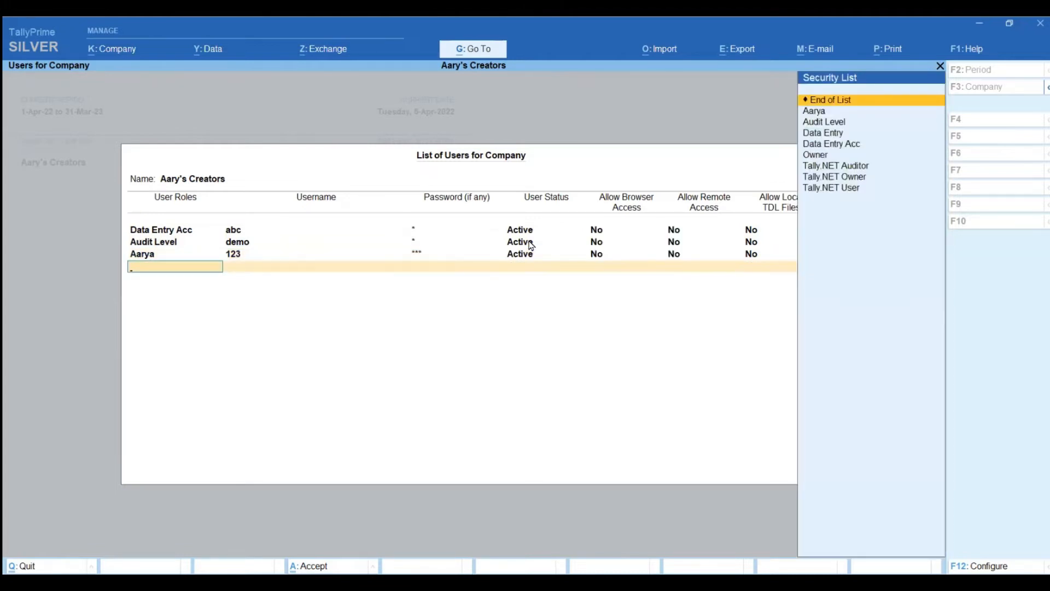
Recheck the password and status entries of users demo and 123, and accept the company's list of users
{"action": "left_click", "coordinate": [414, 243]}
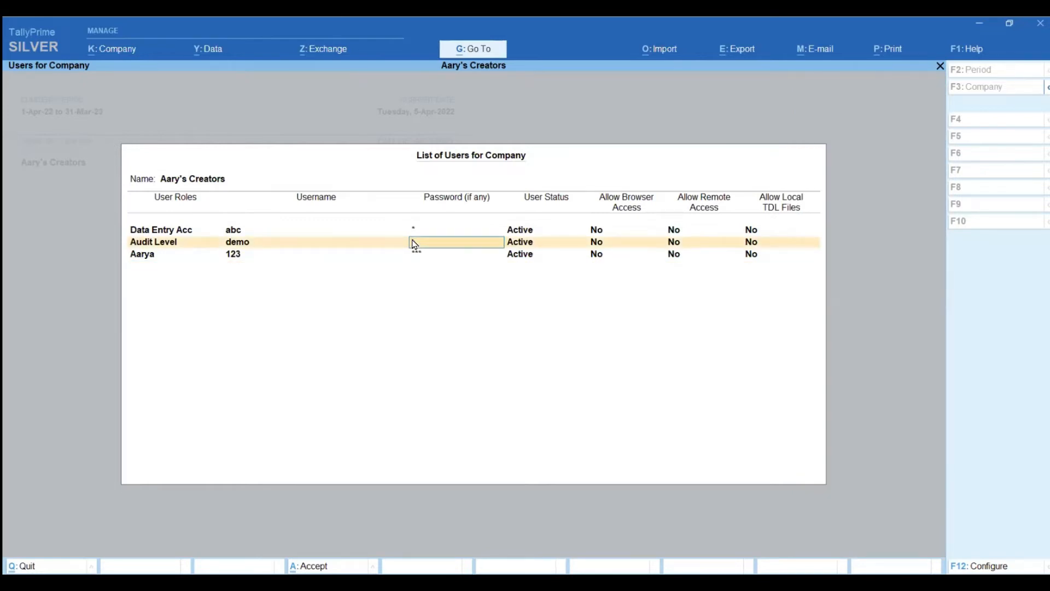
{"action": "key", "text": "Return"}
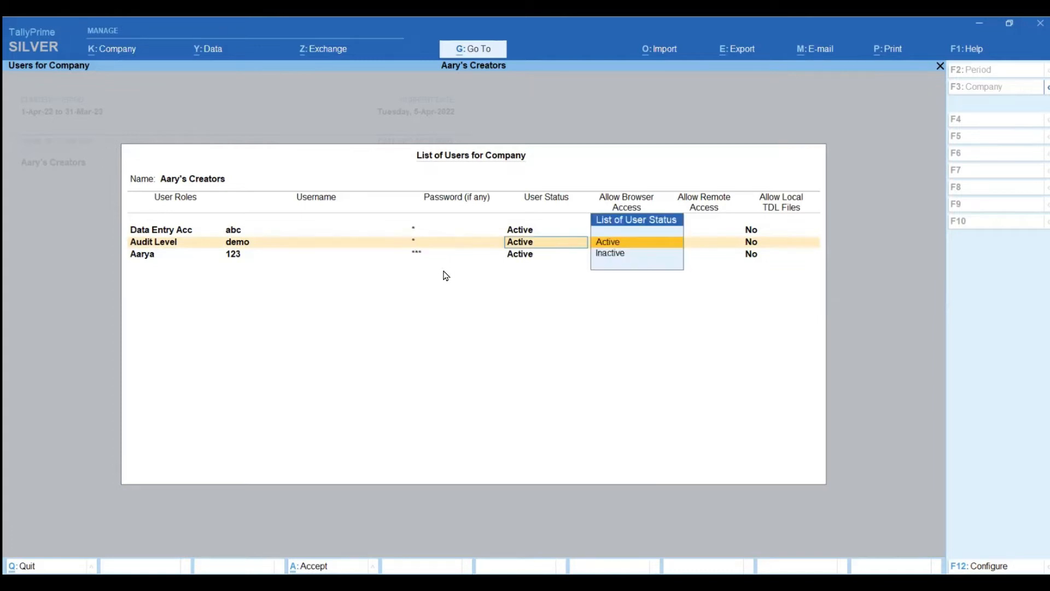
{"action": "key", "text": "Return"}
{"action": "key", "text": "Return"}
{"action": "key", "text": "Return"}
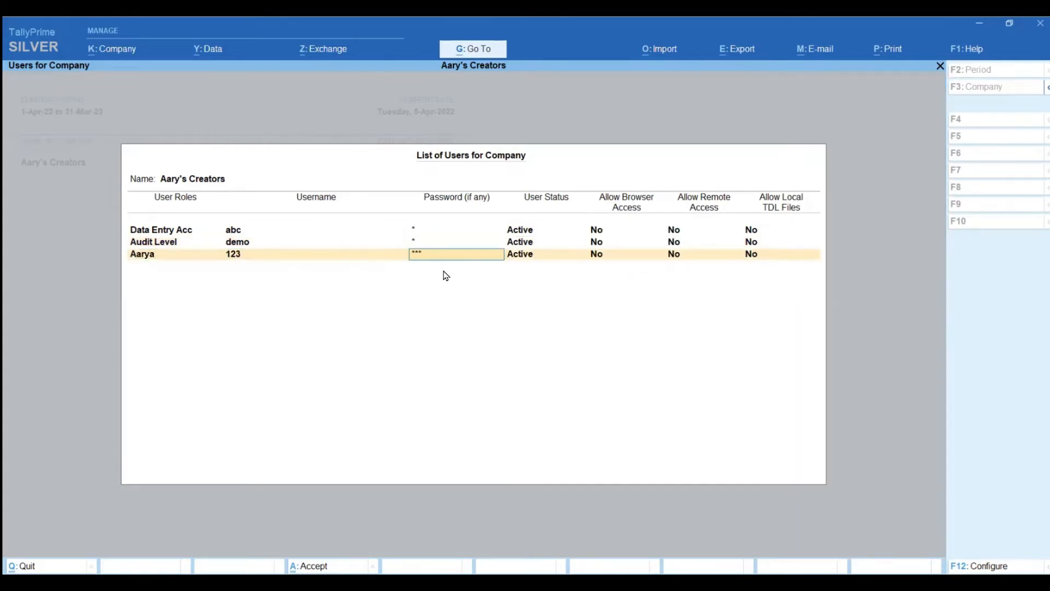
{"action": "key", "text": "Return"}
{"action": "key", "text": "Return"}
{"action": "key", "text": "Return"}
{"action": "key", "text": "Return"}
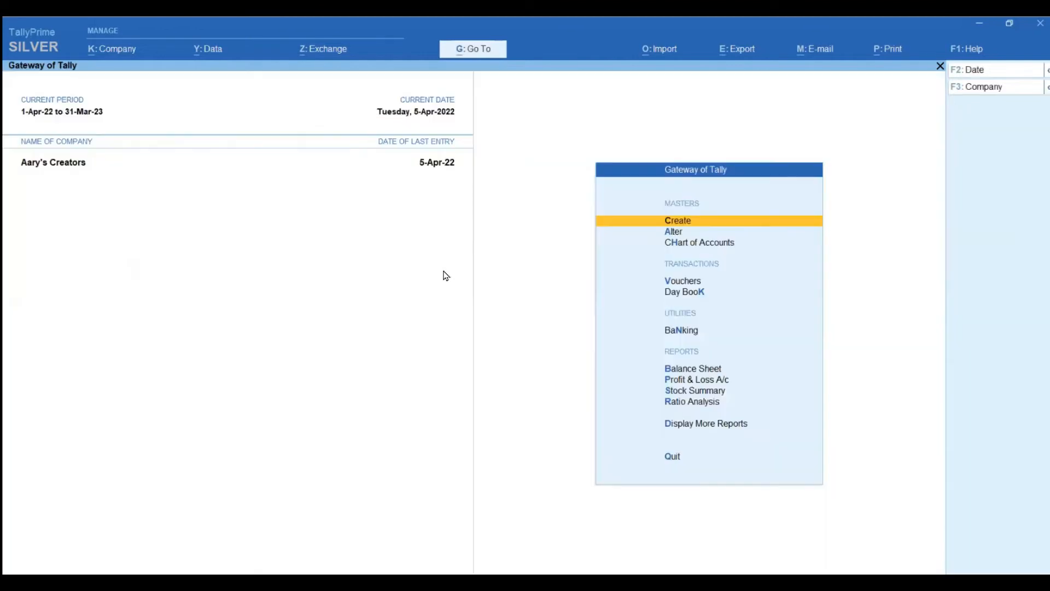
Start changing the logged-in user of Aary's Creators and enter the username abc
{"action": "left_click", "coordinate": [125, 54]}
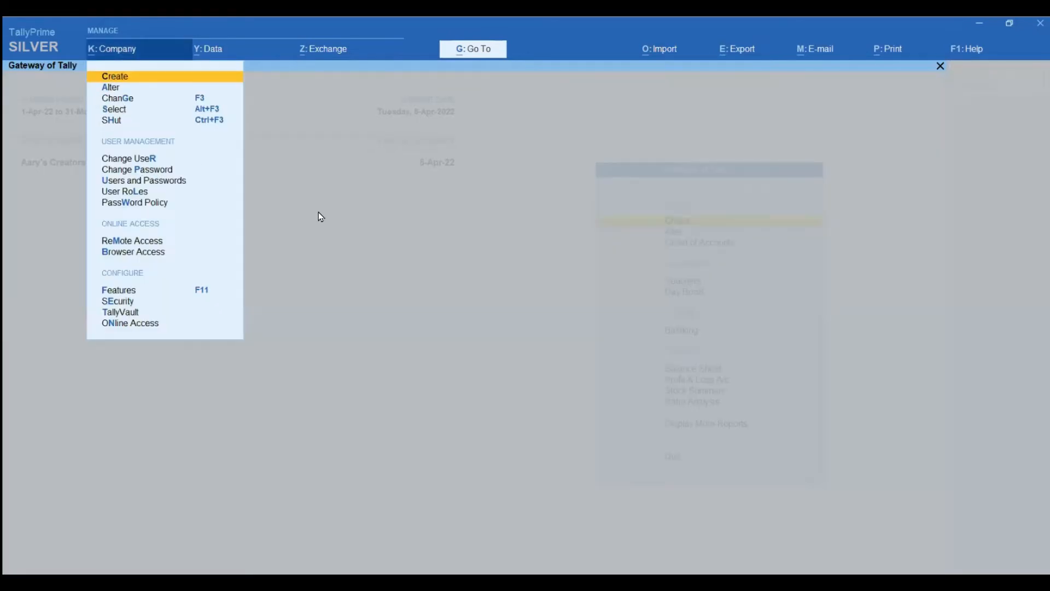
{"action": "left_click", "coordinate": [409, 256]}
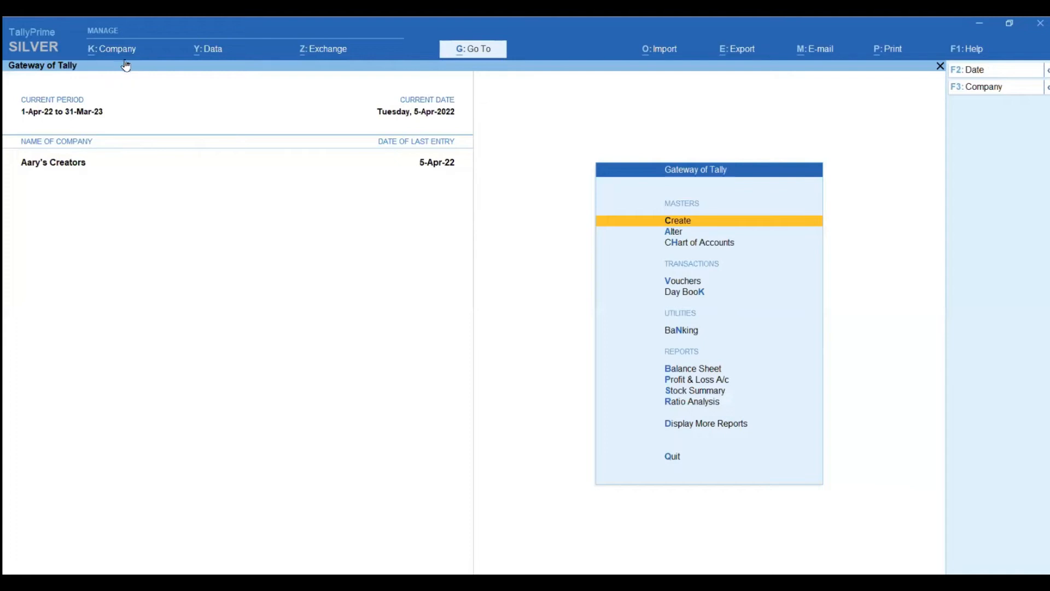
{"action": "left_click", "coordinate": [125, 59]}
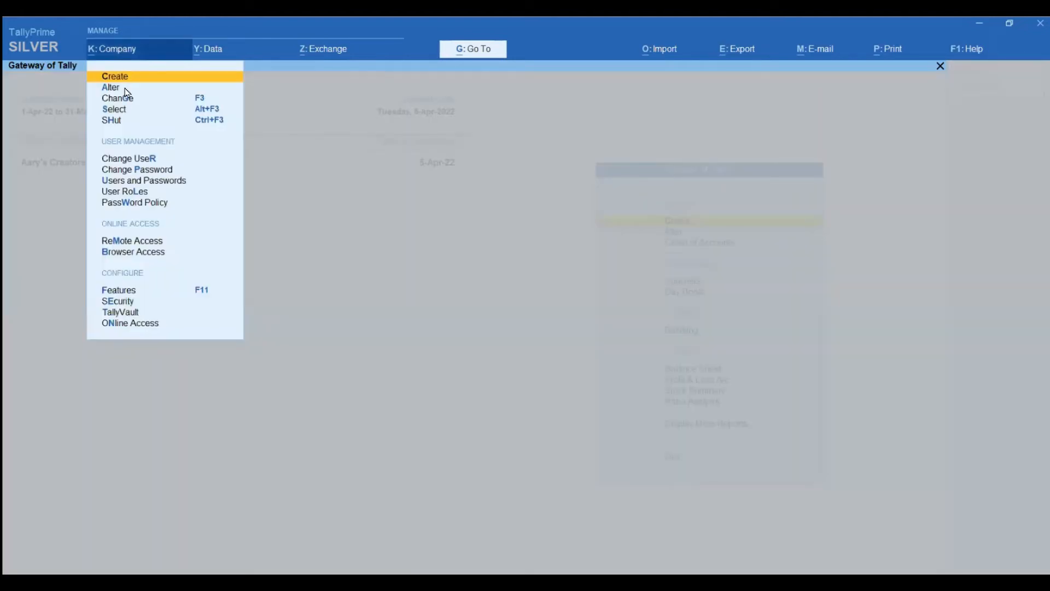
{"action": "left_click", "coordinate": [149, 162]}
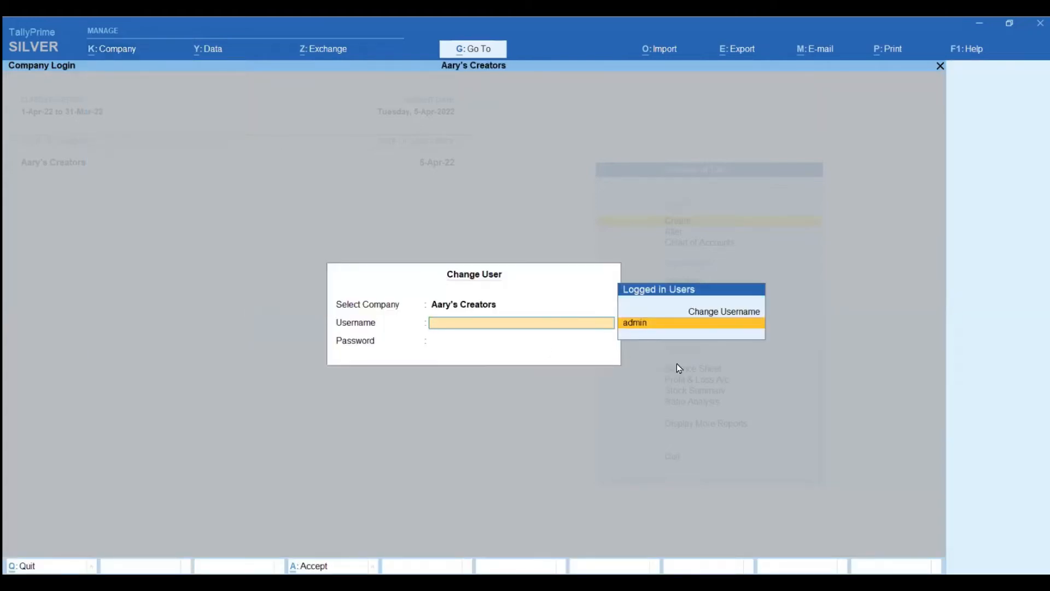
{"action": "left_click", "coordinate": [709, 315]}
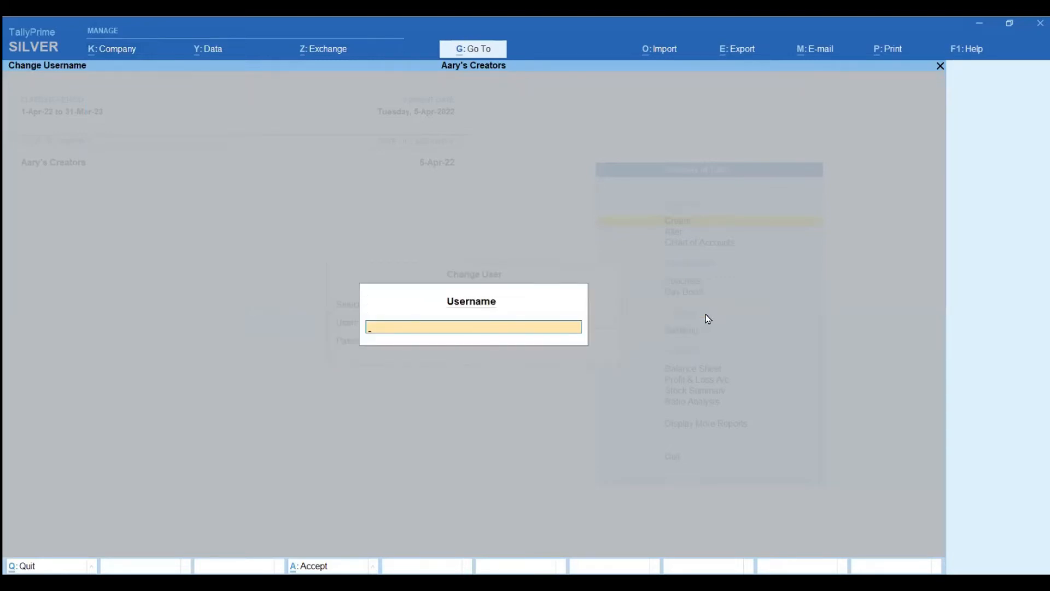
{"action": "type", "text": "d"}
{"action": "key", "text": "BackSpace"}
{"action": "type", "text": "abc"}
{"action": "key", "text": "Return"}
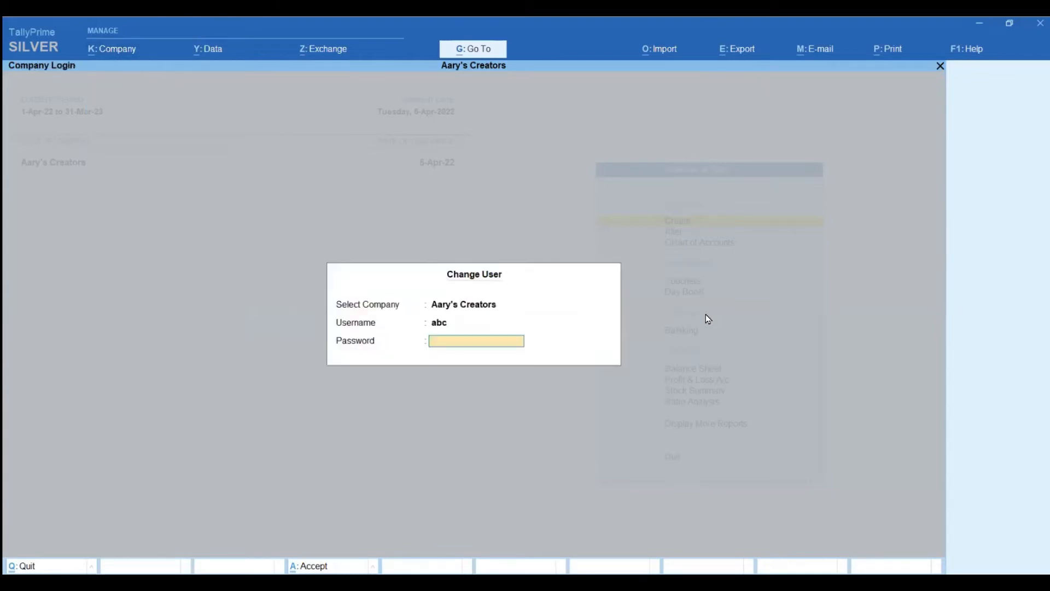
Enter the password for user abc, try to log in to the company, and cancel the quit prompt
{"action": "key", "text": "BackSpace"}
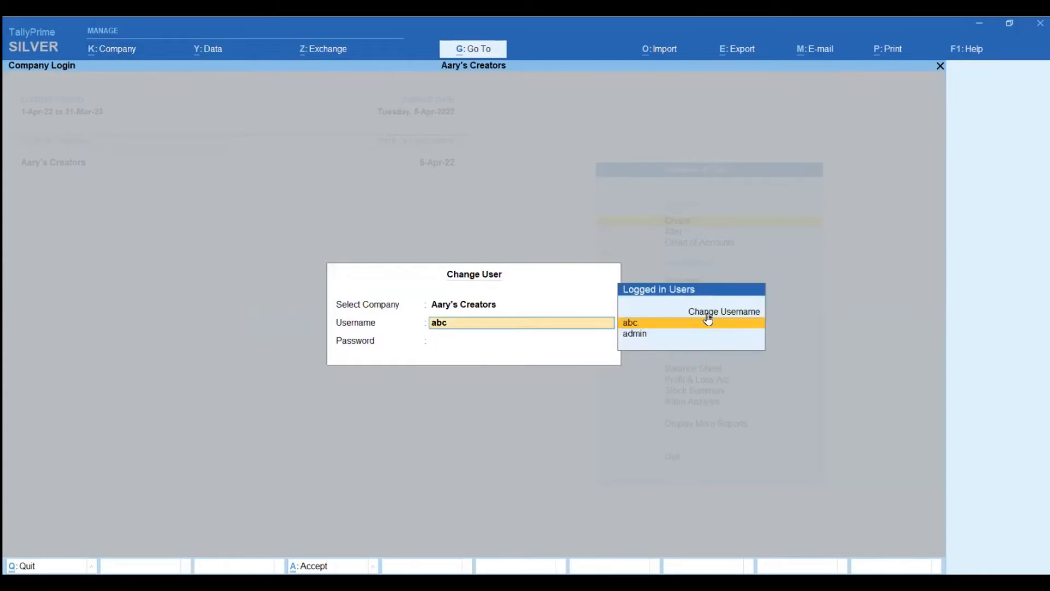
{"action": "key", "text": "Return"}
{"action": "key", "text": "BackSpace"}
{"action": "key", "text": "Return"}
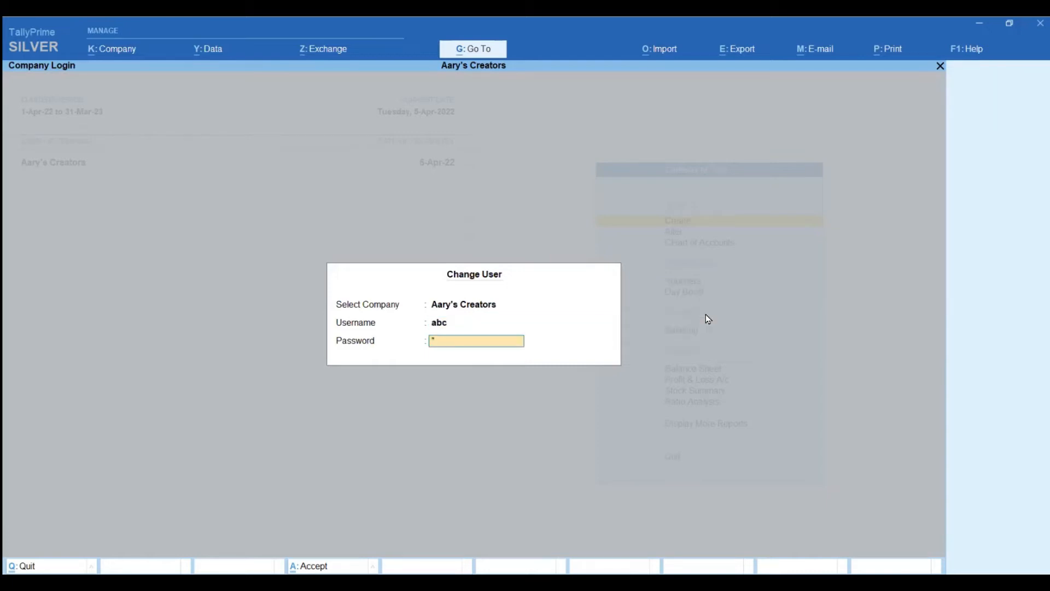
{"action": "key", "text": "Return"}
{"action": "key", "text": "Return"}
{"action": "key", "text": "Return"}
{"action": "key", "text": "Escape"}
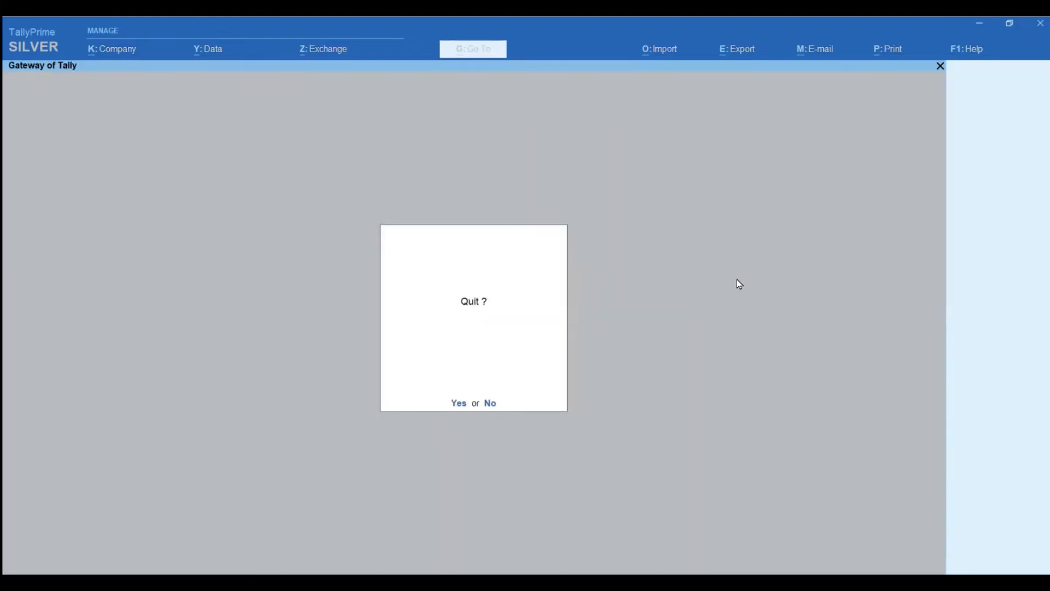
{"action": "key", "text": "Escape"}
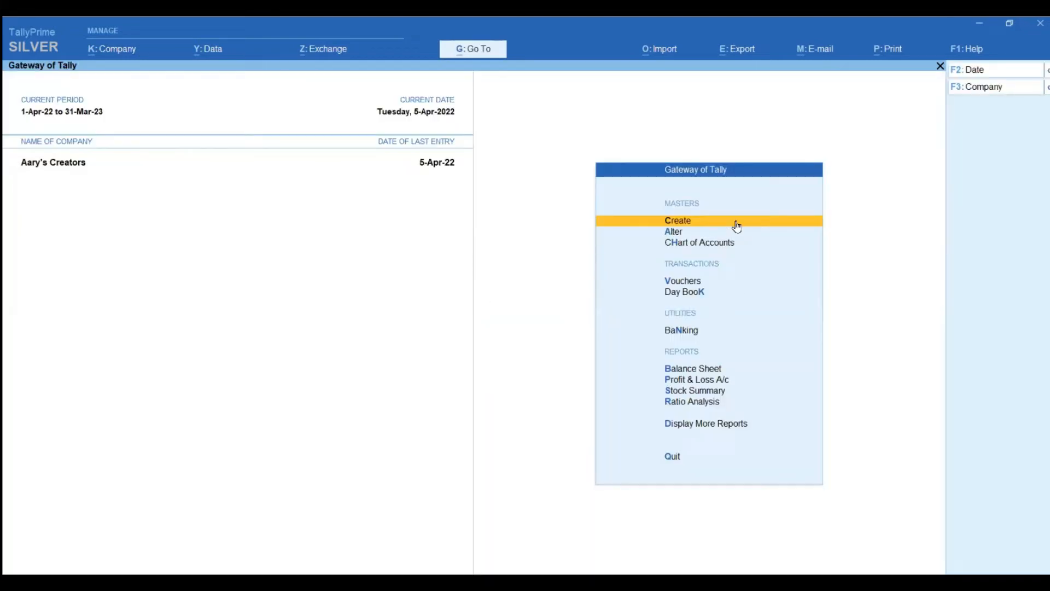
Reopen the company's users and passwords and re-enter the password for user abc
{"action": "left_click", "coordinate": [131, 54]}
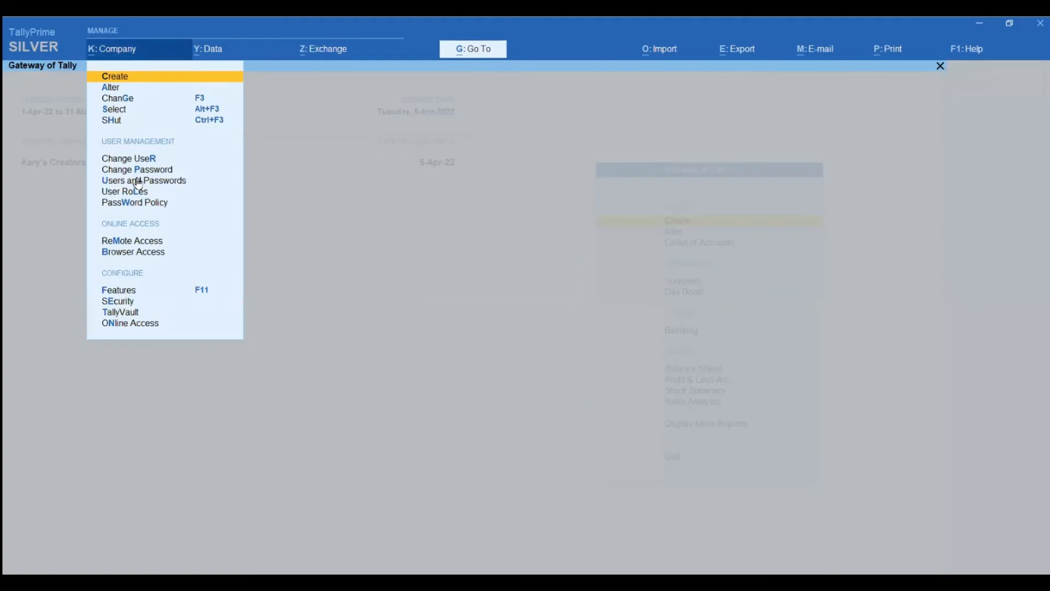
{"action": "left_click", "coordinate": [139, 180]}
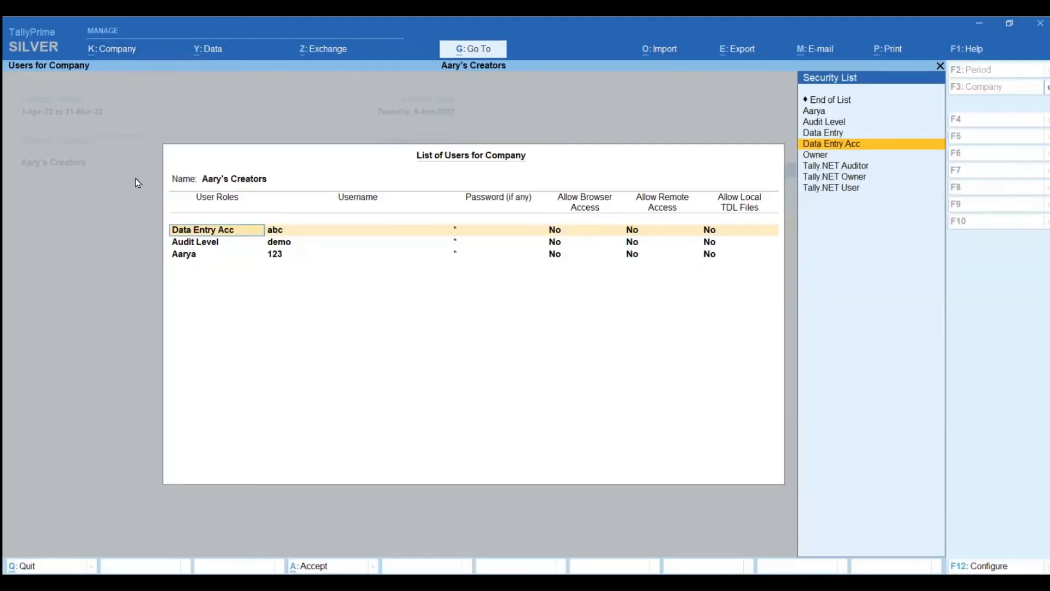
{"action": "left_click", "coordinate": [285, 231]}
{"action": "key", "text": "Return"}
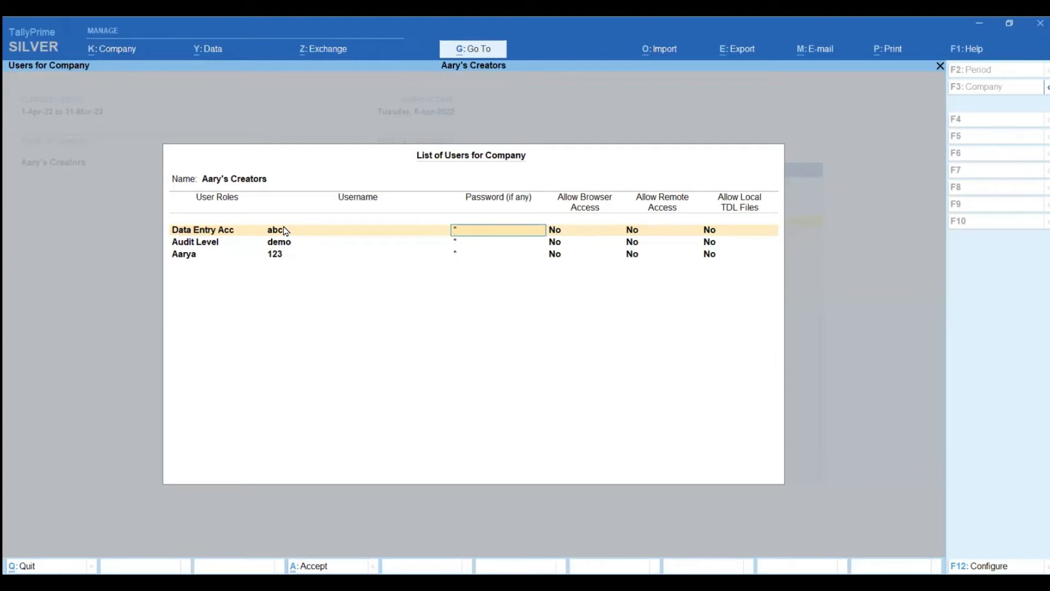
{"action": "key", "text": "Return"}
Clear and re-enter the password for the Audit Level user demo
{"action": "key", "text": "Return"}
{"action": "key", "text": "Return"}
{"action": "key", "text": "BackSpace"}
{"action": "key", "text": "Return"}
{"action": "key", "text": "BackSpace"}
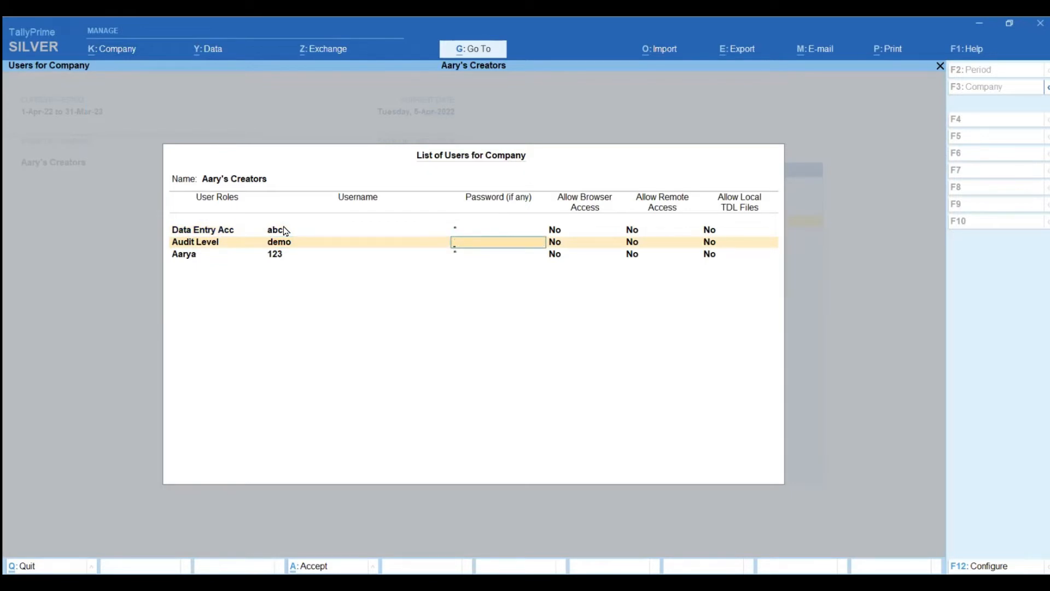
{"action": "key", "text": "Return"}
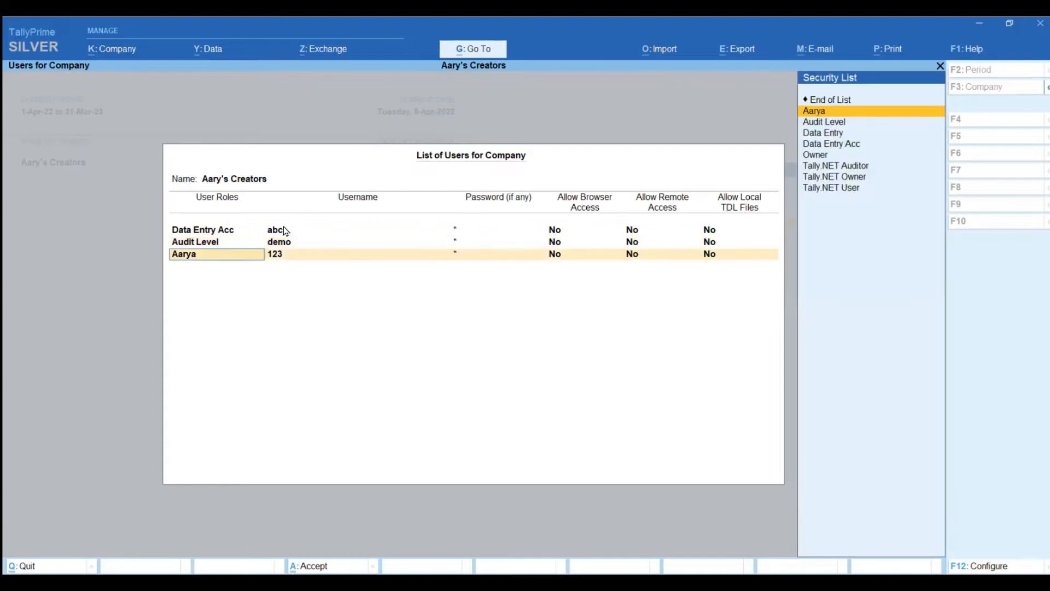
Clear and re-enter the password for user 123, and accept the company's list of users
{"action": "key", "text": "Return"}
{"action": "key", "text": "Return"}
{"action": "key", "text": "BackSpace"}
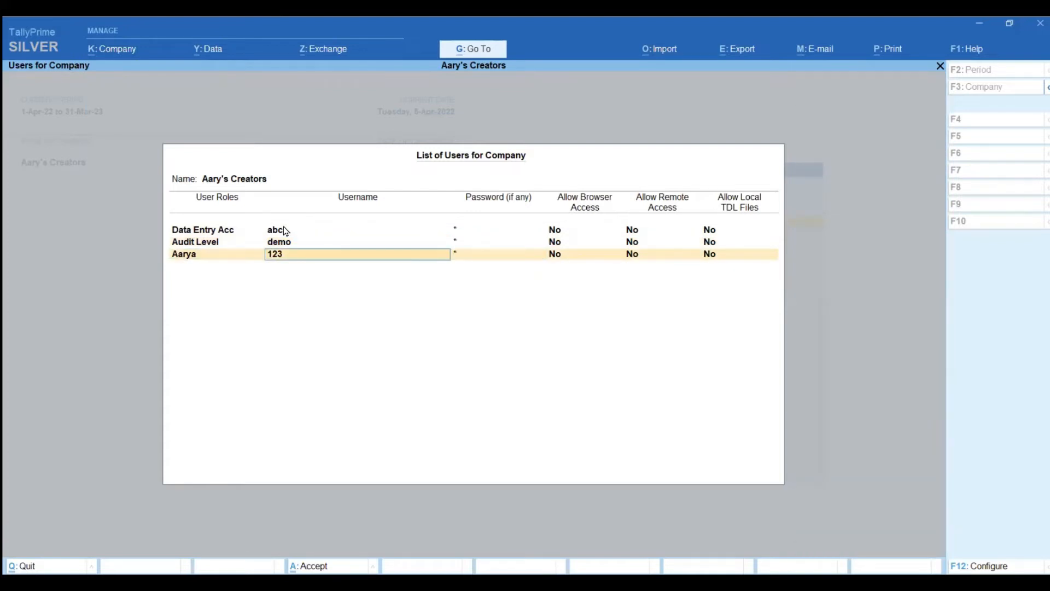
{"action": "key", "text": "Return"}
{"action": "key", "text": "BackSpace"}
{"action": "key", "text": "Return"}
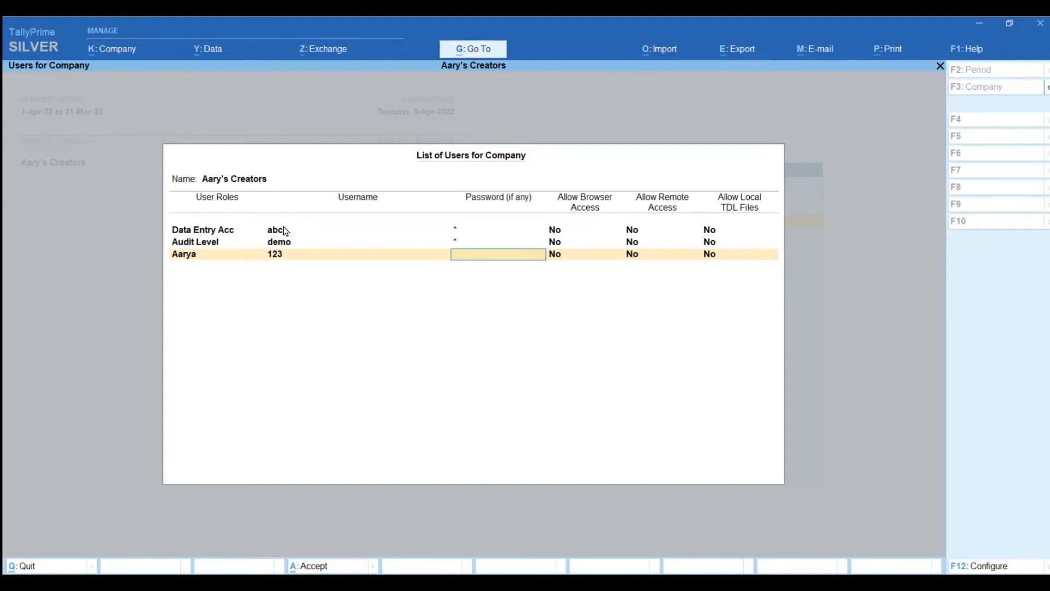
{"action": "key", "text": "Return"}
{"action": "key", "text": "Return"}
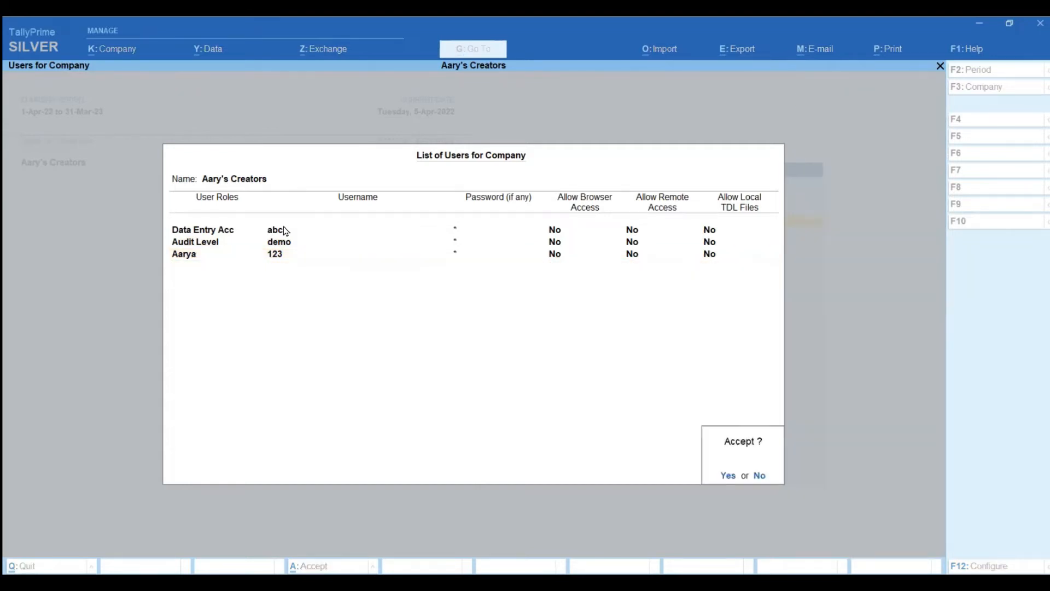
{"action": "key", "text": "Return"}
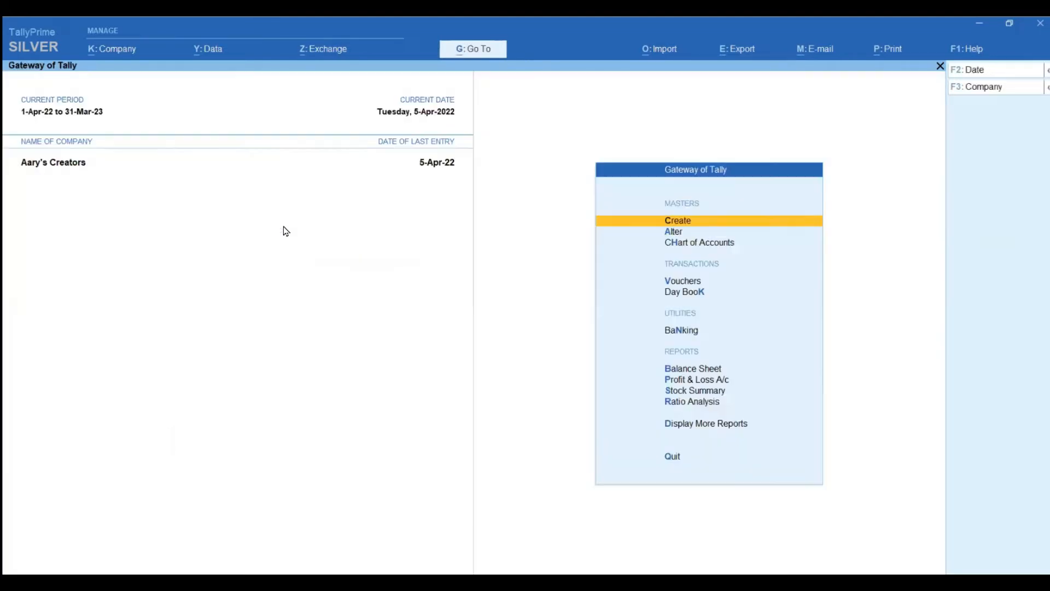
Change the company's logged-in user to 123, entering that user's password
{"action": "left_click", "coordinate": [109, 50]}
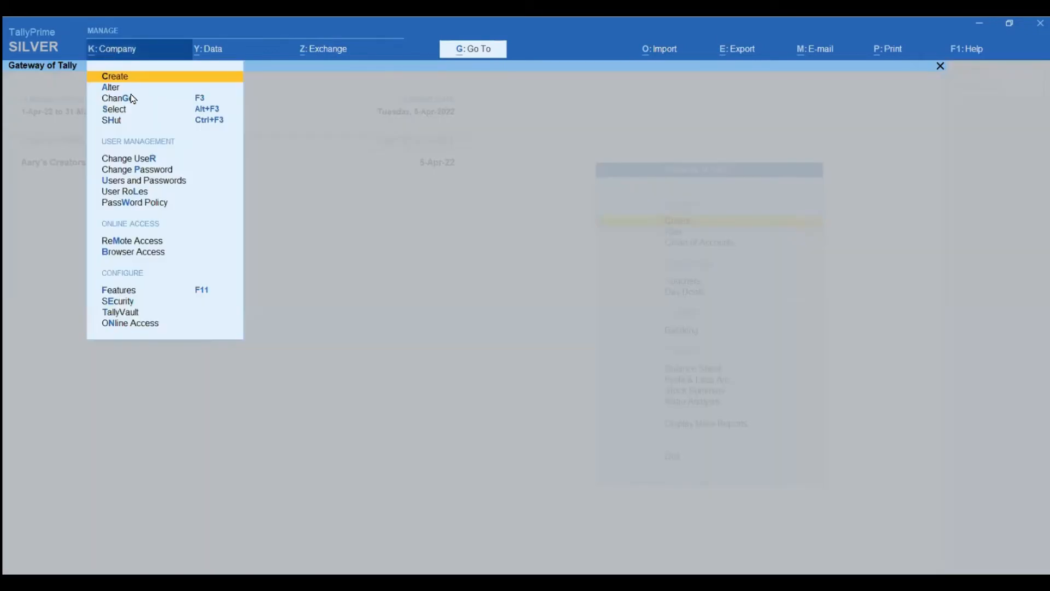
{"action": "left_click", "coordinate": [151, 161]}
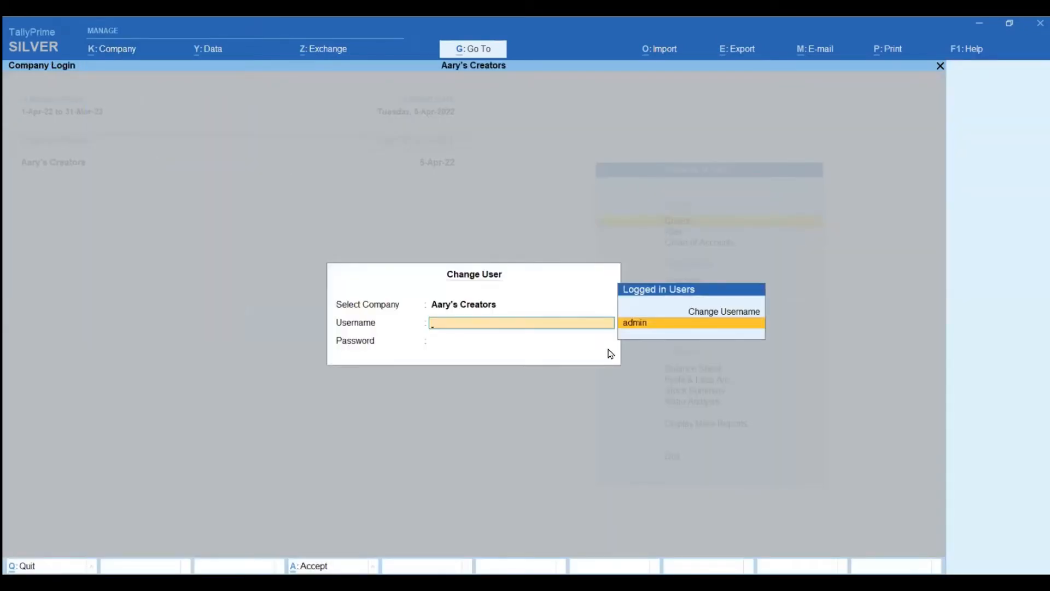
{"action": "left_click", "coordinate": [723, 313]}
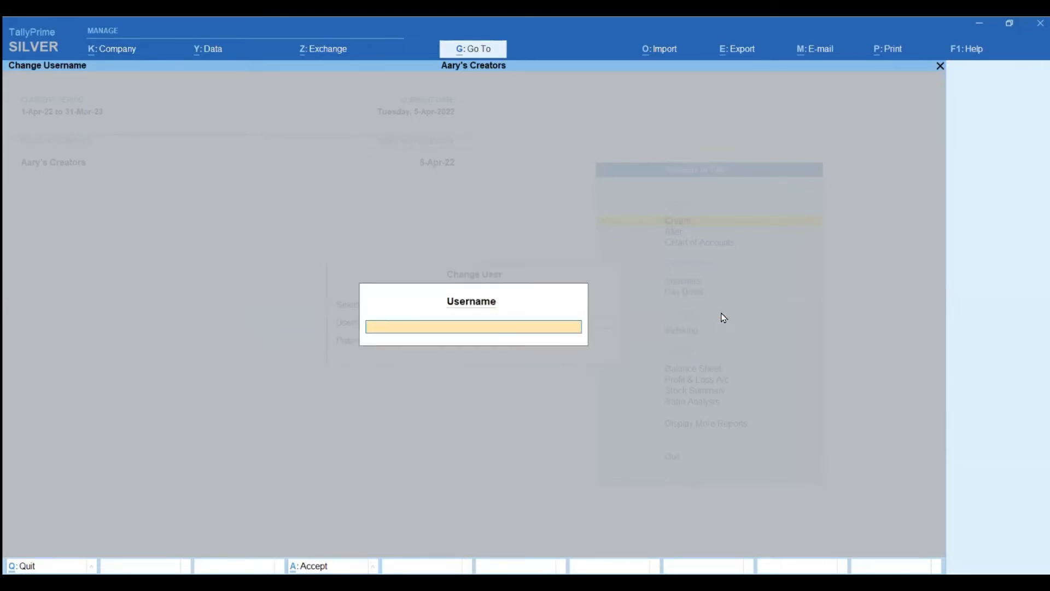
{"action": "type", "text": "123"}
{"action": "key", "text": "Return"}
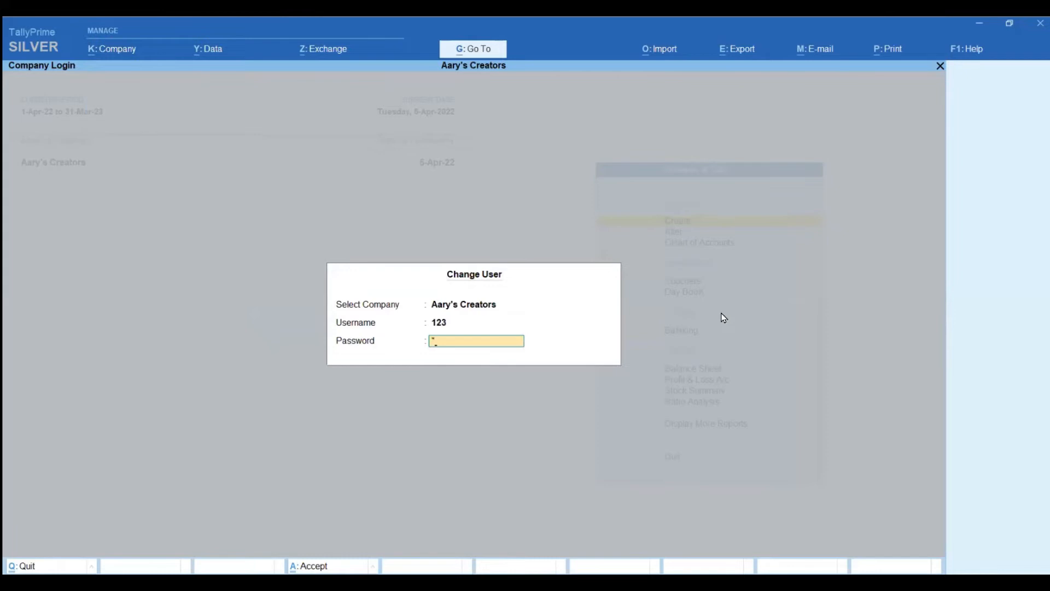
{"action": "key", "text": "Return"}
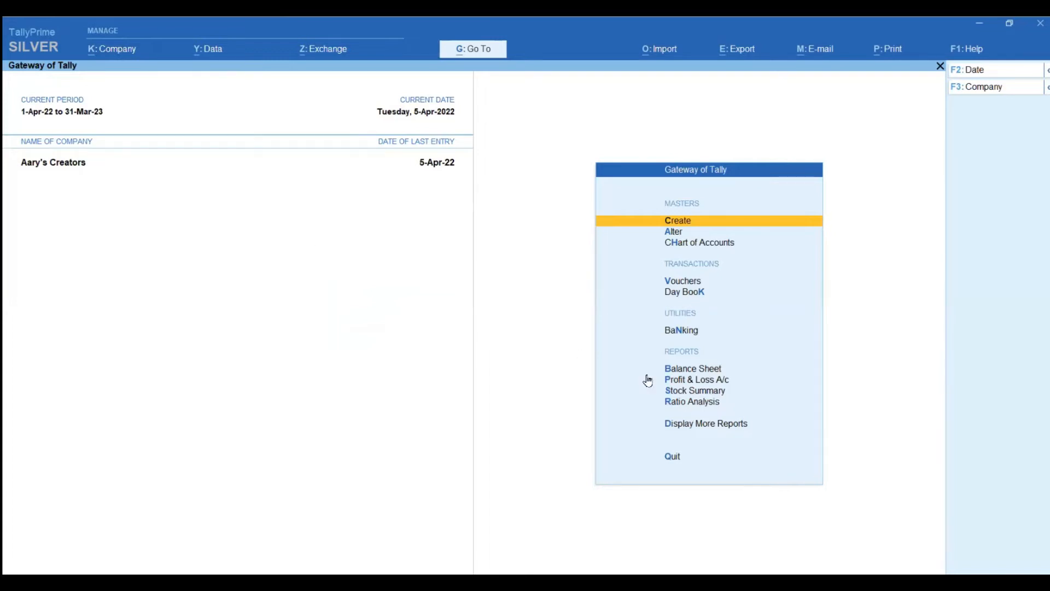
Open a new payment voucher, set the voucher date to 6-4-2022, and leave the voucher without an entry
{"action": "key", "text": "v"}
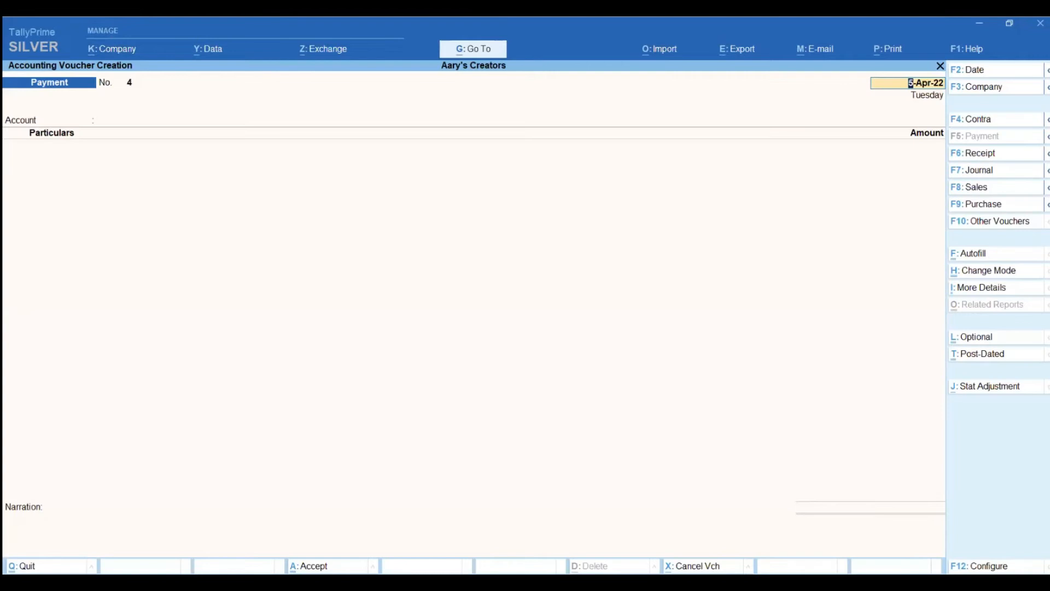
{"action": "key", "text": "F2"}
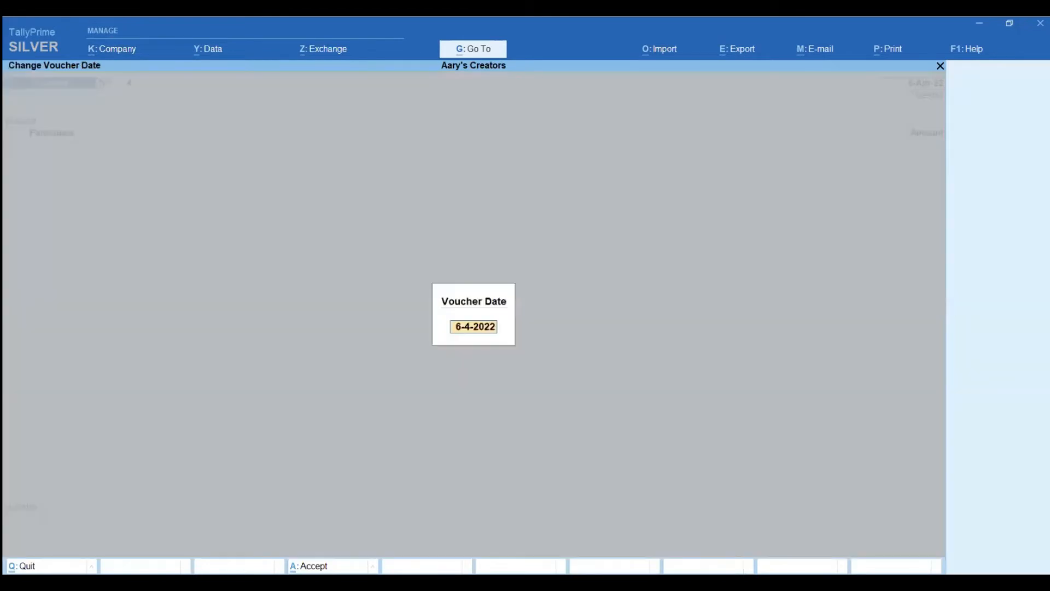
{"action": "key", "text": "Return"}
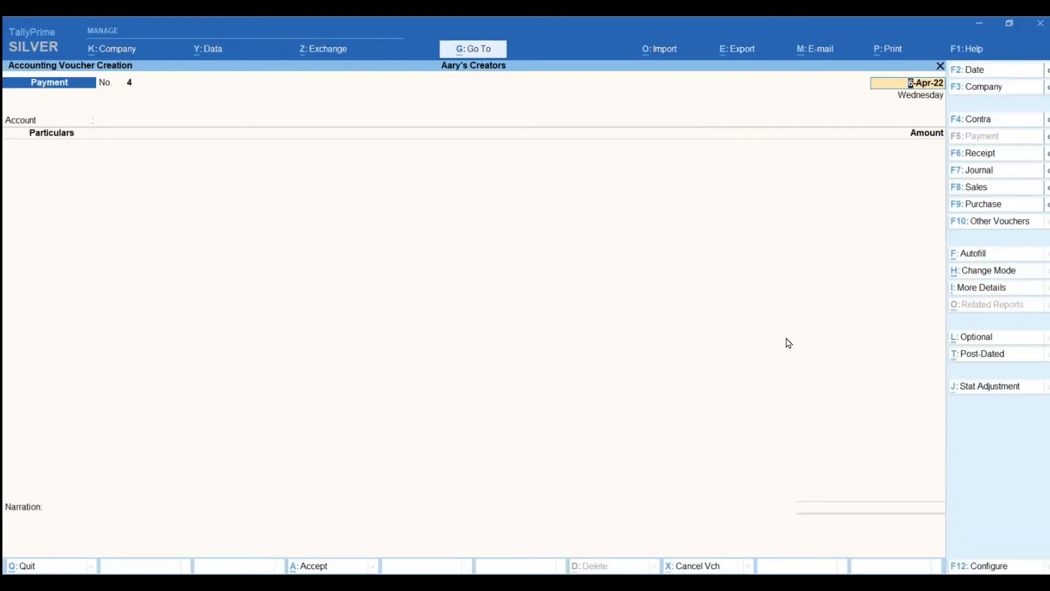
{"action": "key", "text": "Escape"}
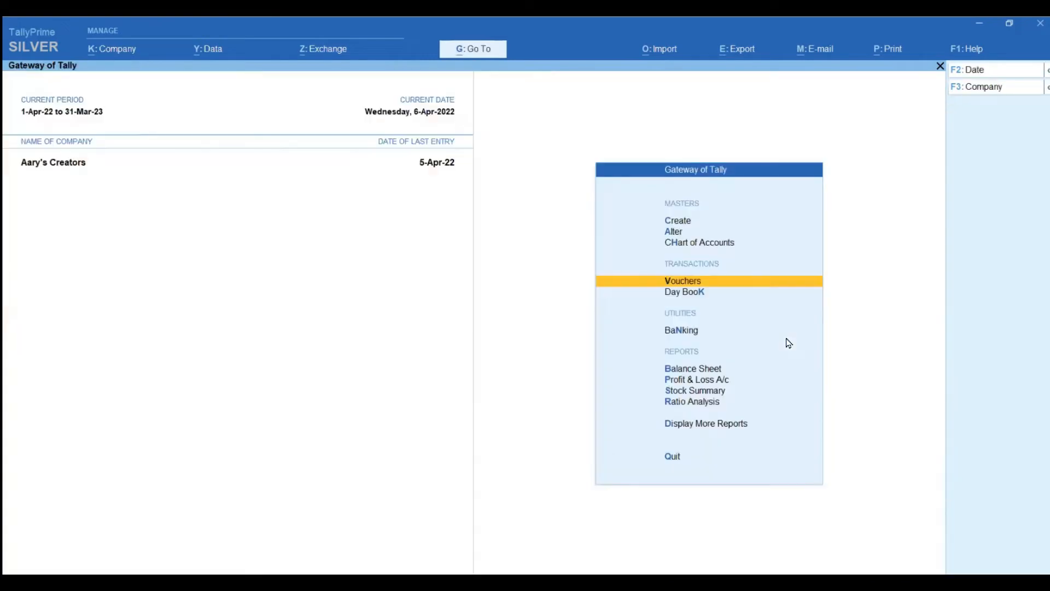
Open the Day Book and set its period to run from 01.4.22 to 6-4-2022
{"action": "key", "text": "d"}
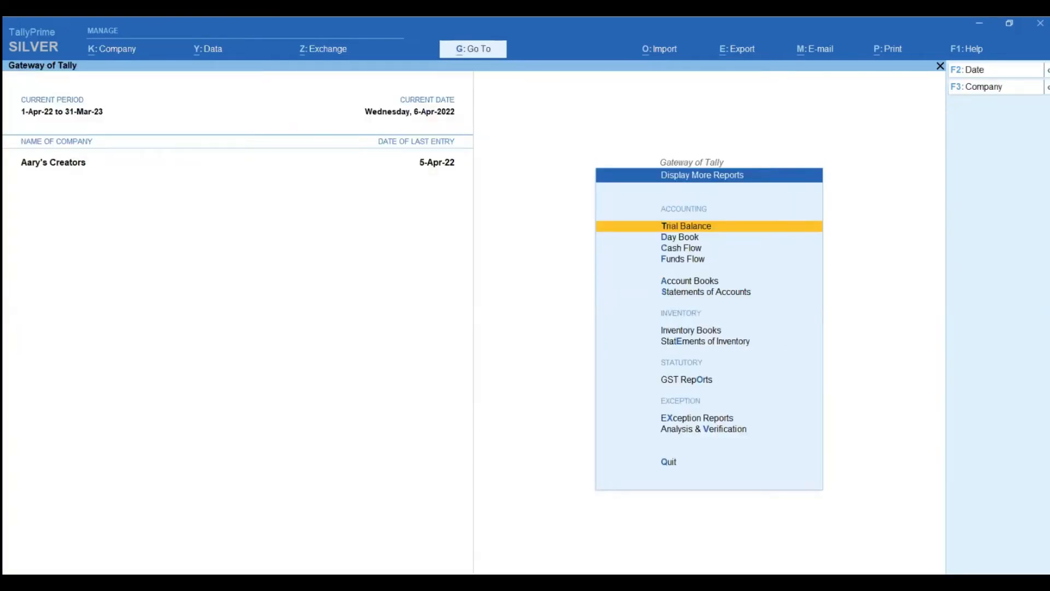
{"action": "left_click", "coordinate": [688, 239]}
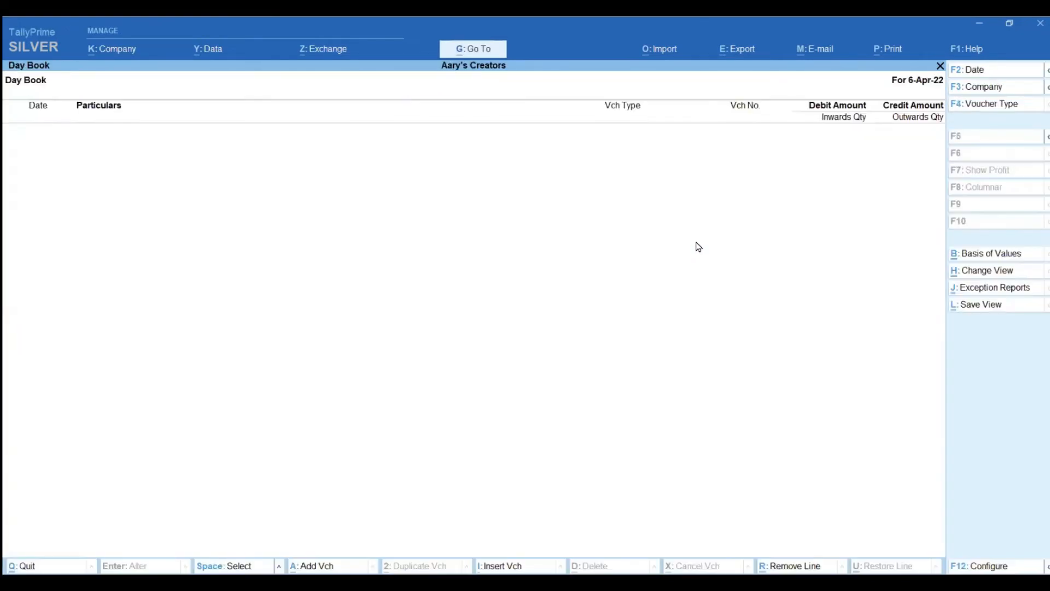
{"action": "left_click", "coordinate": [1047, 70]}
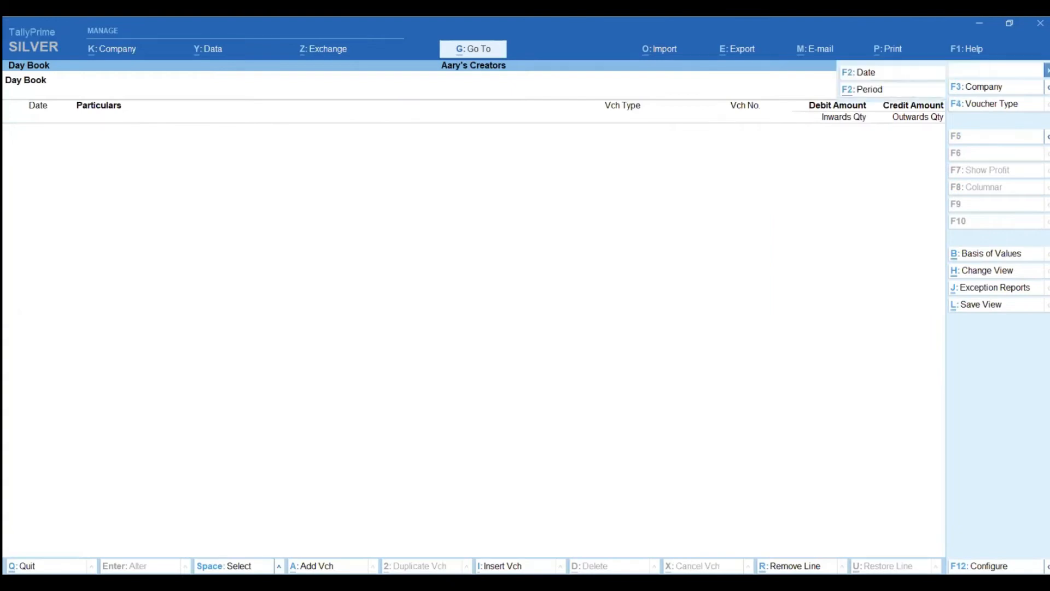
{"action": "left_click", "coordinate": [866, 96]}
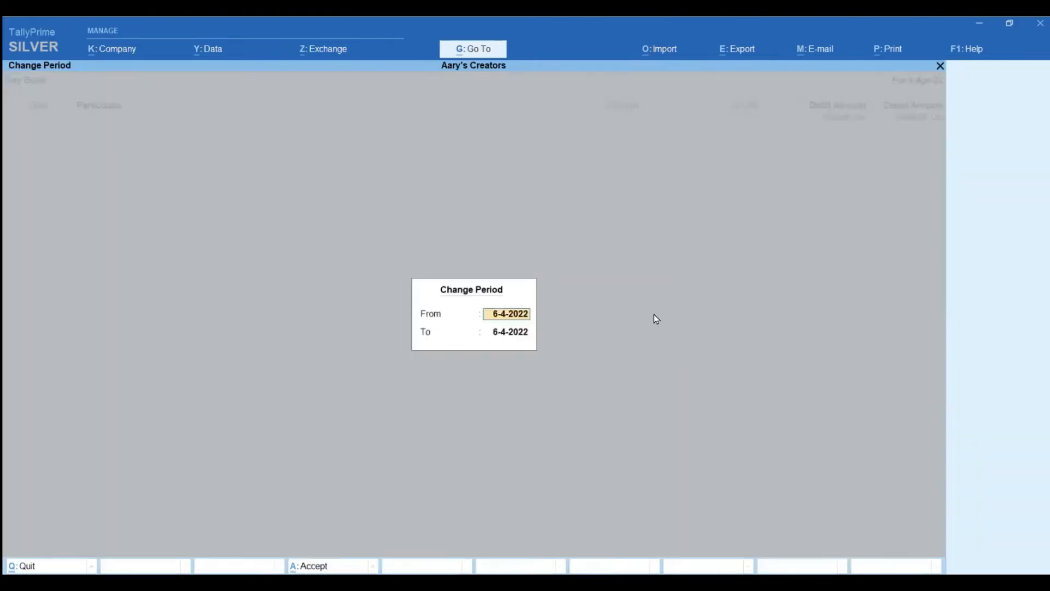
{"action": "type", "text": "01.4.22"}
{"action": "key", "text": "Return"}
{"action": "key", "text": "Return"}
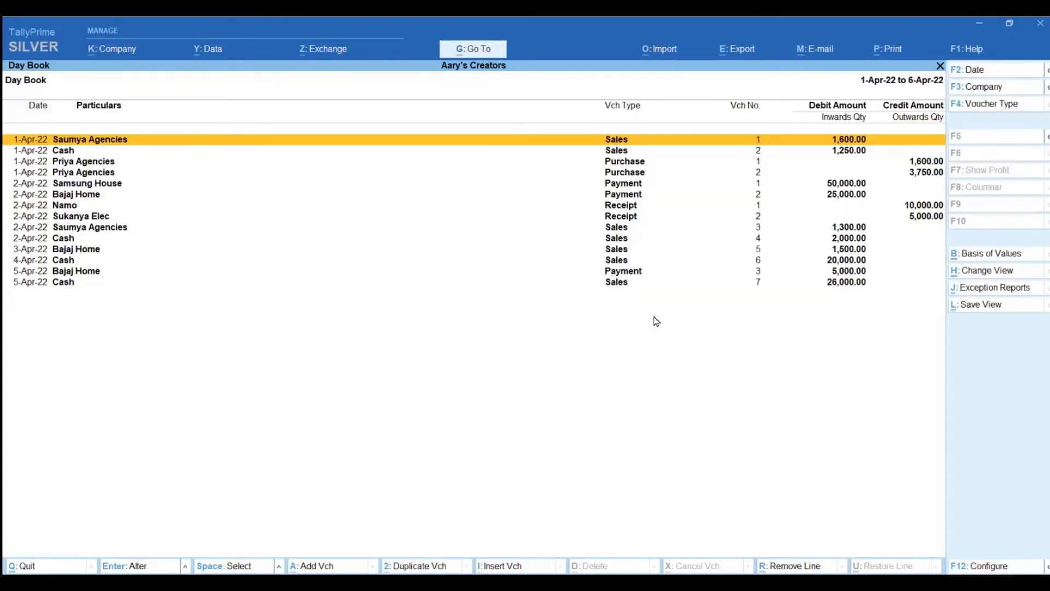
Open the 5-Apr-22 cash sales voucher for alteration and accept its existing dispatch and party details
{"action": "left_click", "coordinate": [71, 283]}
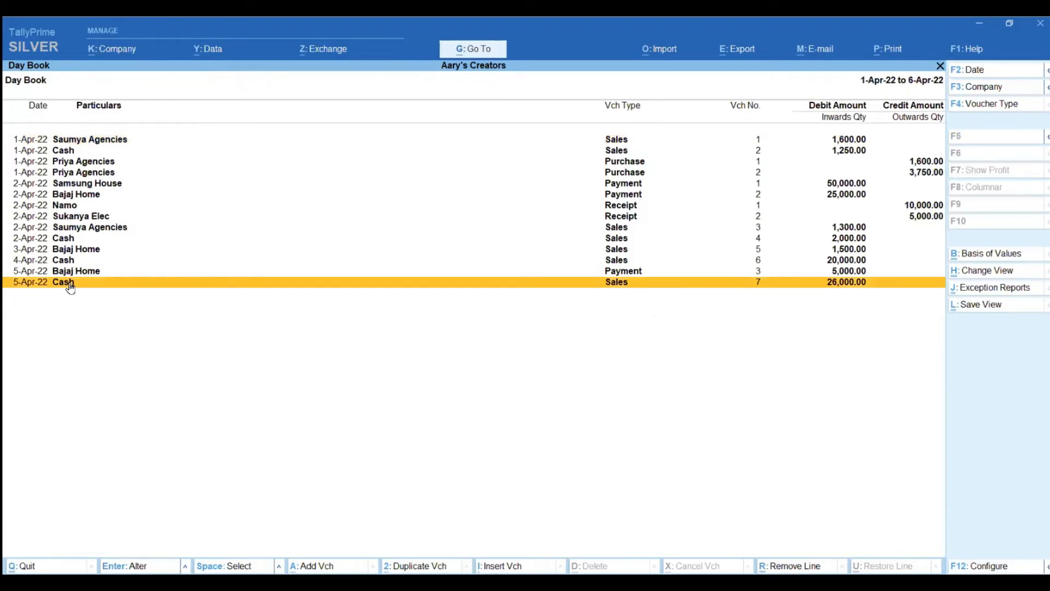
{"action": "key", "text": "Return"}
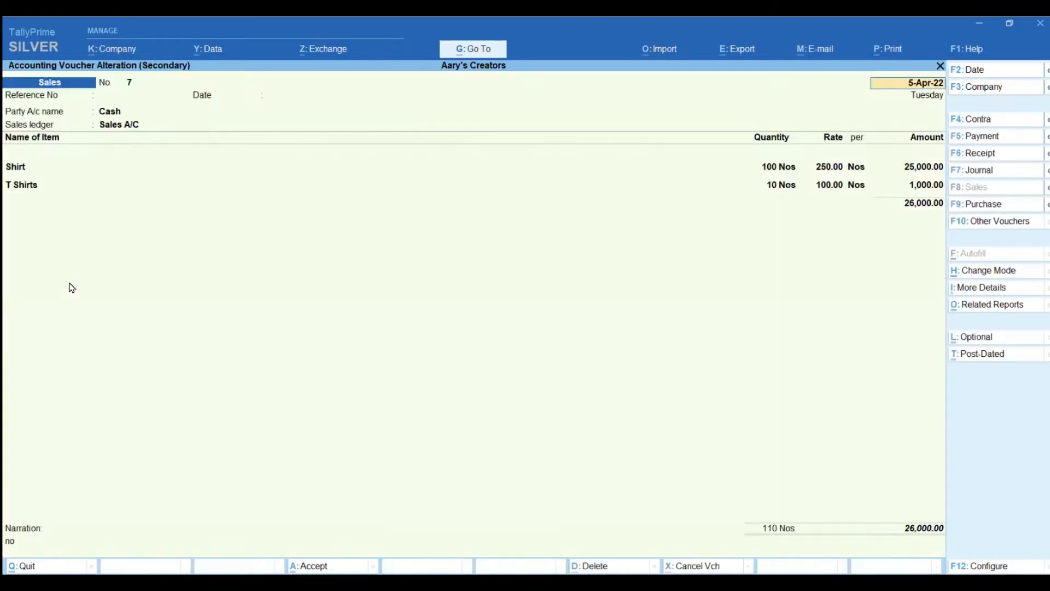
{"action": "key", "text": "Return"}
{"action": "key", "text": "Return"}
{"action": "key", "text": "Return"}
{"action": "key", "text": "Return"}
{"action": "key", "text": "Return"}
{"action": "key", "text": "Return"}
{"action": "key", "text": "Return"}
{"action": "key", "text": "Return"}
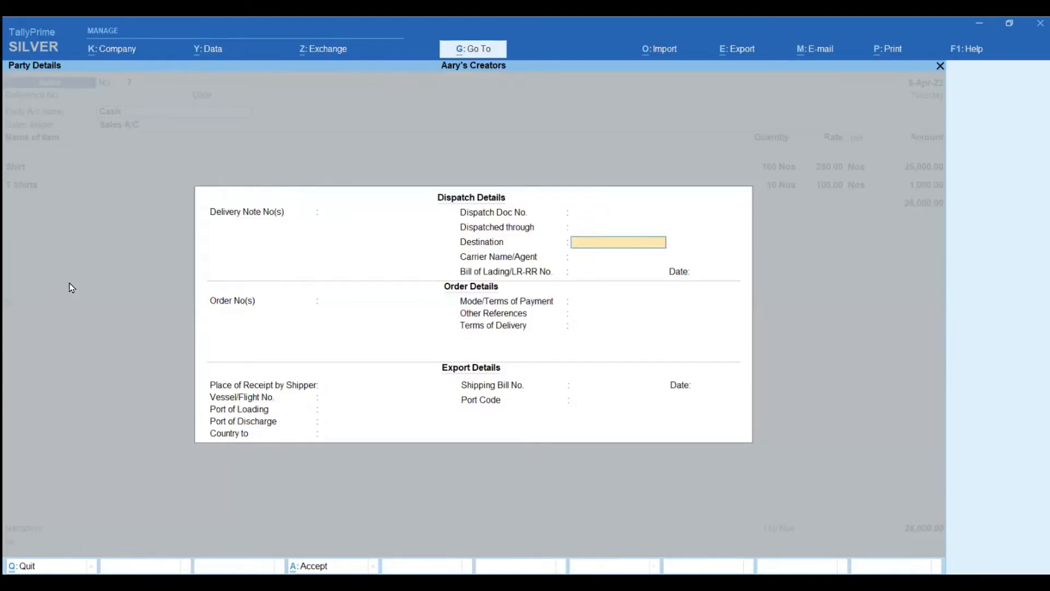
{"action": "key", "text": "ctrl+a"}
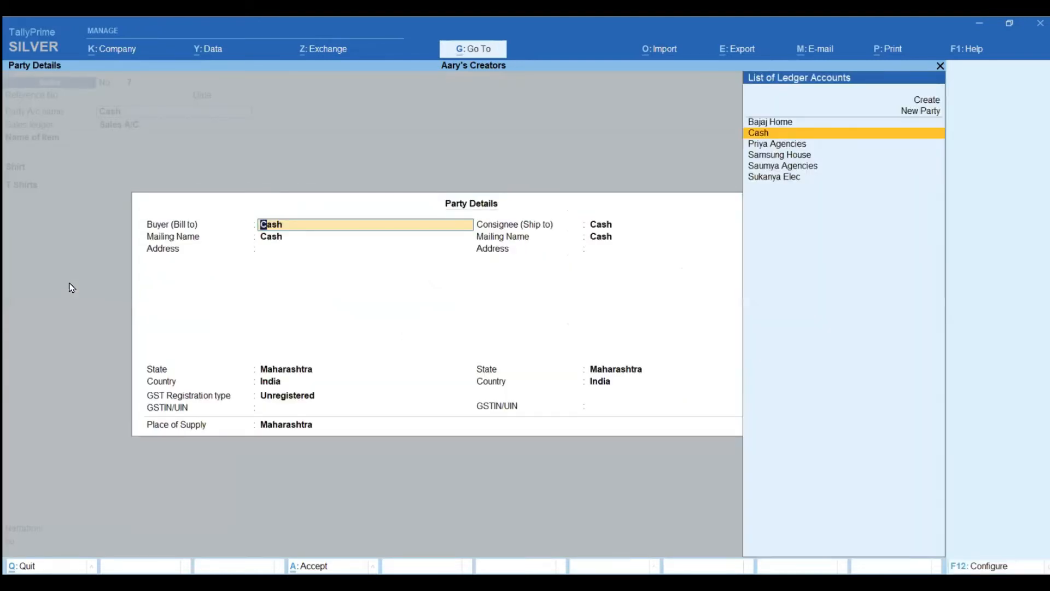
{"action": "key", "text": "ctrl+a"}
Set the Shirt quantity in the voucher's item allocations to 120 Nos
{"action": "key", "text": "Return"}
{"action": "key", "text": "Return"}
{"action": "key", "text": "Return"}
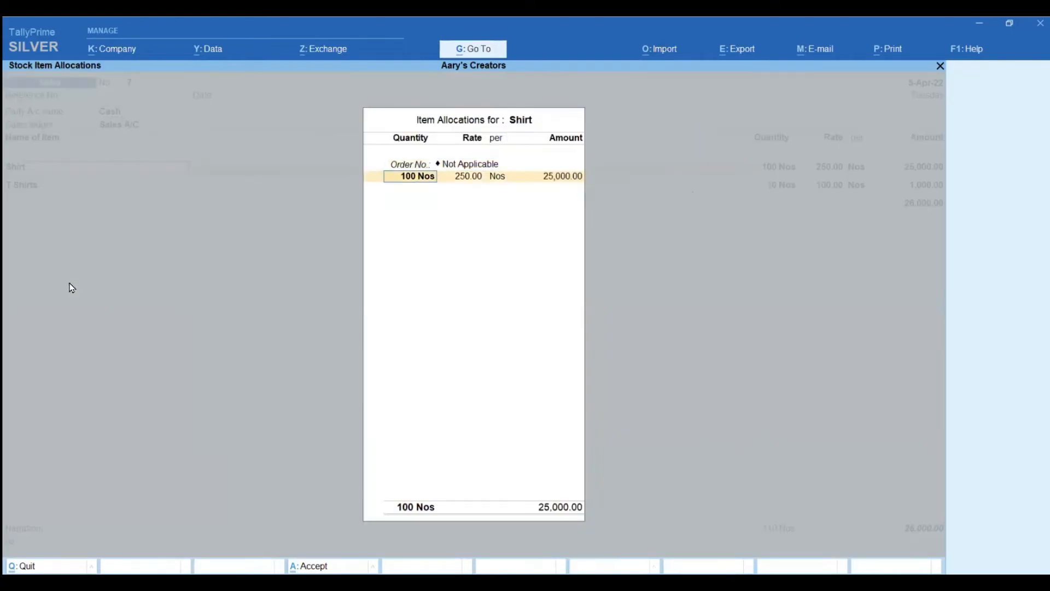
{"action": "type", "text": "120"}
{"action": "key", "text": "Return"}
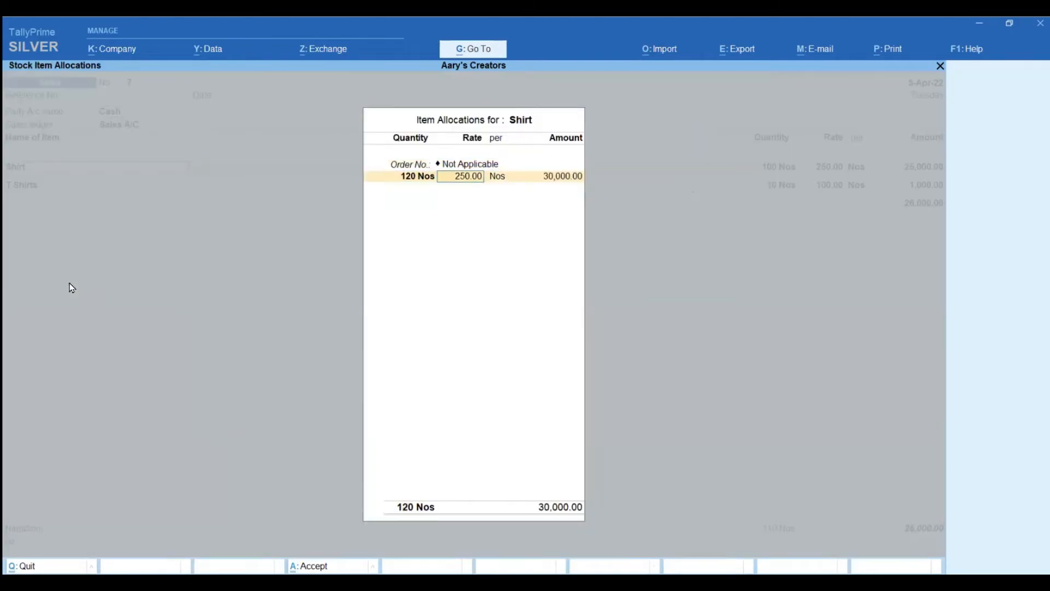
Keep the remaining item allocations and narration, save the altered sales voucher, and return to the Gateway of Tally
{"action": "key", "text": "Return"}
{"action": "key", "text": "Return"}
{"action": "key", "text": "Return"}
{"action": "key", "text": "Return"}
{"action": "key", "text": "Return"}
{"action": "key", "text": "Return"}
{"action": "key", "text": "Return"}
{"action": "key", "text": "Return"}
{"action": "key", "text": "Return"}
{"action": "key", "text": "Return"}
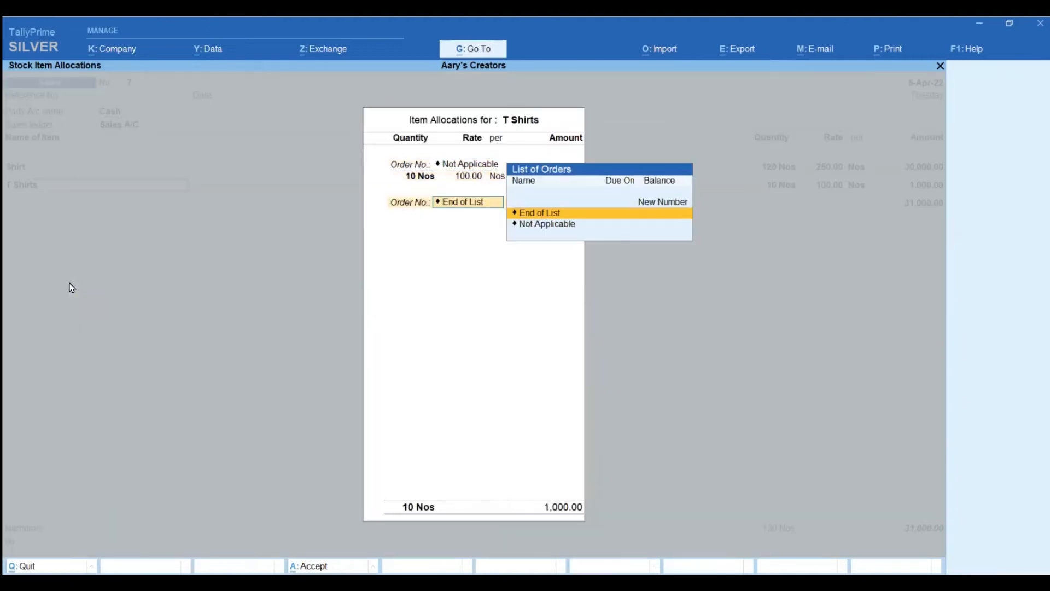
{"action": "key", "text": "Return"}
{"action": "key", "text": "Return"}
{"action": "key", "text": "Return"}
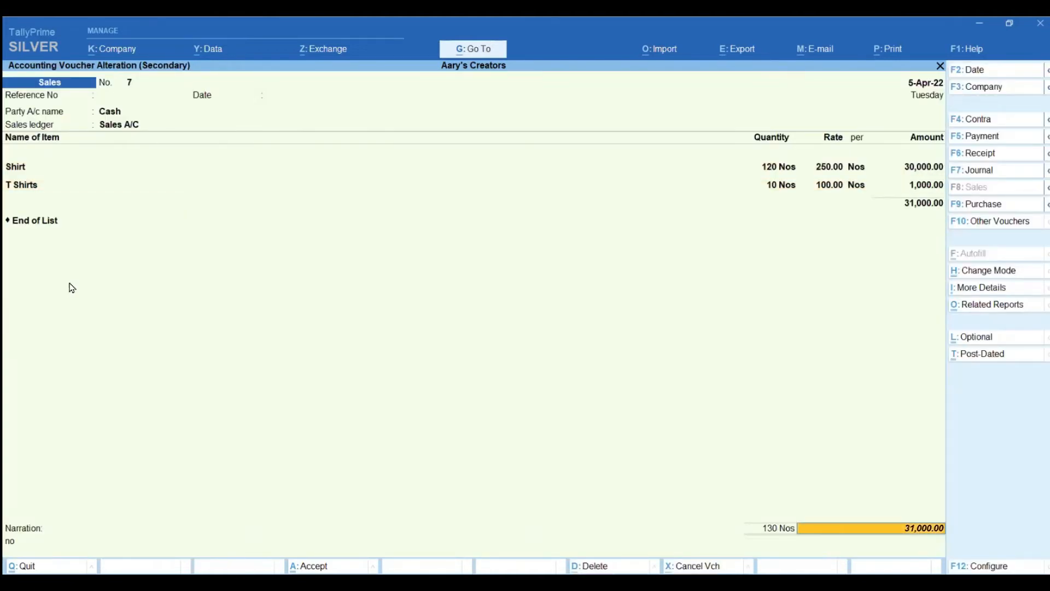
{"action": "key", "text": "Return"}
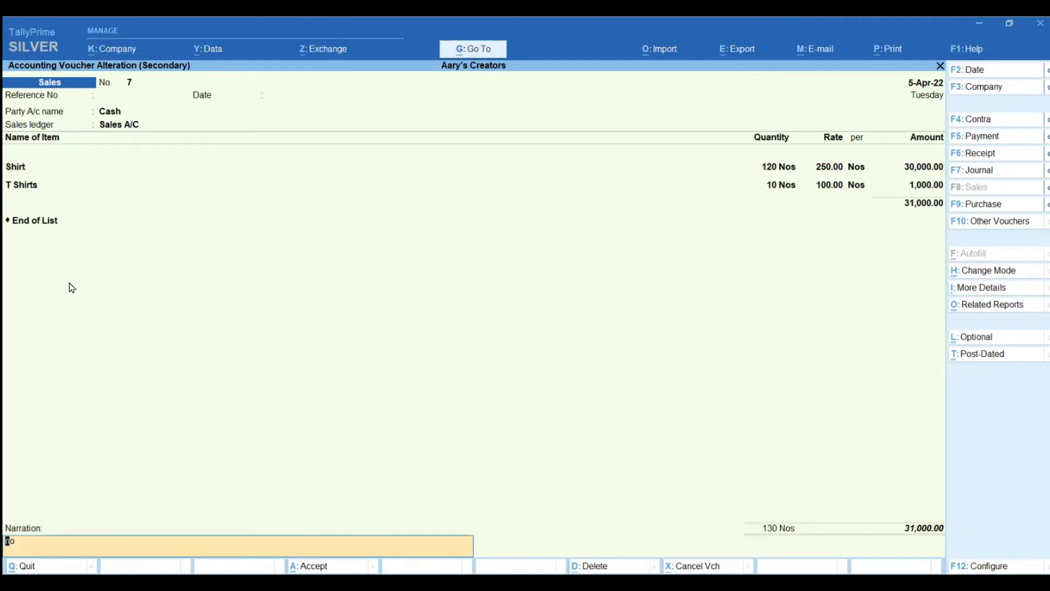
{"action": "key", "text": "Return"}
{"action": "key", "text": "Return"}
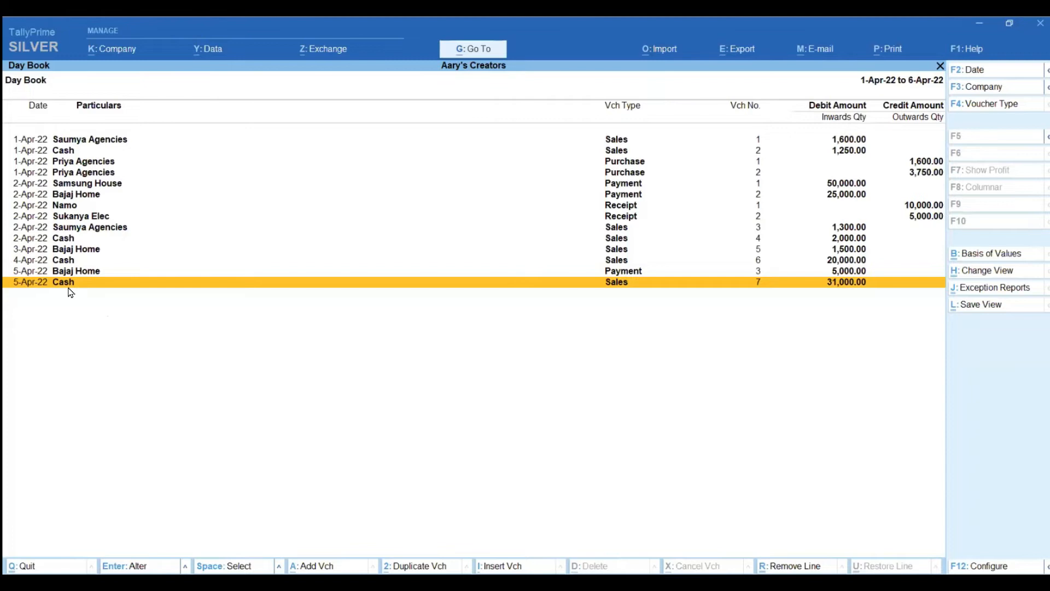
{"action": "key", "text": "Escape"}
{"action": "key", "text": "Escape"}
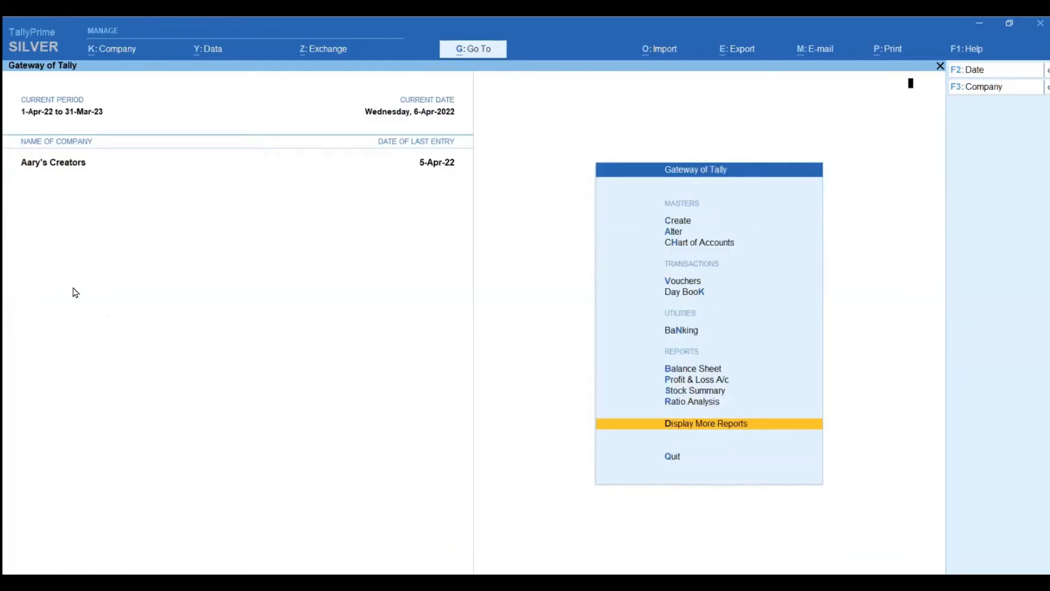
Start a new sales voucher dated 6-Apr-22 with Bajaj Home as the party account
{"action": "key", "text": "v"}
{"action": "key", "text": "Return"}
{"action": "key", "text": "Return"}
{"action": "key", "text": "Return"}
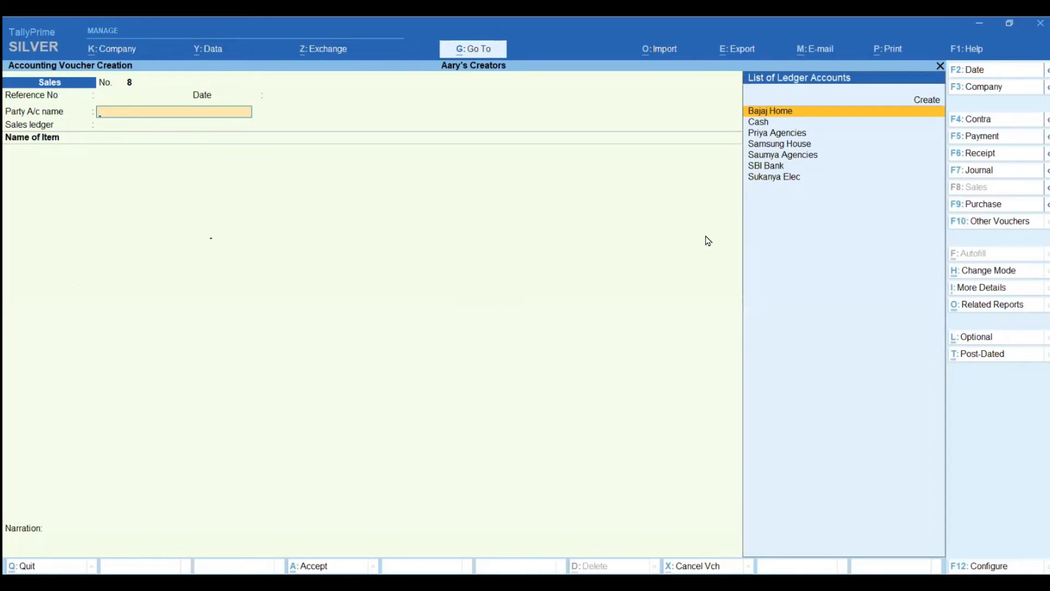
{"action": "key", "text": "Return"}
Leave the dispatch, order and export details blank or Not Applicable, accept the default party details, and use Sales A/C as the sales ledger
{"action": "key", "text": "Return"}
{"action": "key", "text": "Return"}
{"action": "key", "text": "Return"}
{"action": "key", "text": "Return"}
{"action": "key", "text": "Return"}
{"action": "key", "text": "Return"}
{"action": "key", "text": "Return"}
{"action": "key", "text": "Return"}
{"action": "key", "text": "Return"}
{"action": "key", "text": "Return"}
{"action": "key", "text": "Return"}
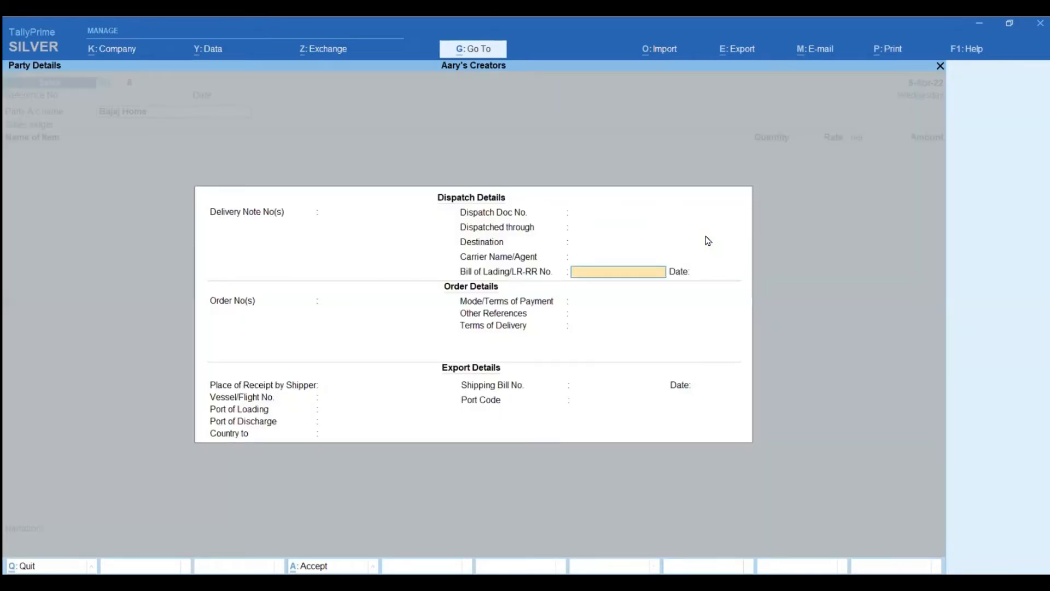
{"action": "key", "text": "Return"}
{"action": "key", "text": "Return"}
{"action": "key", "text": "Return"}
{"action": "key", "text": "Return"}
{"action": "key", "text": "Return"}
{"action": "key", "text": "Return"}
{"action": "key", "text": "Return"}
{"action": "key", "text": "Return"}
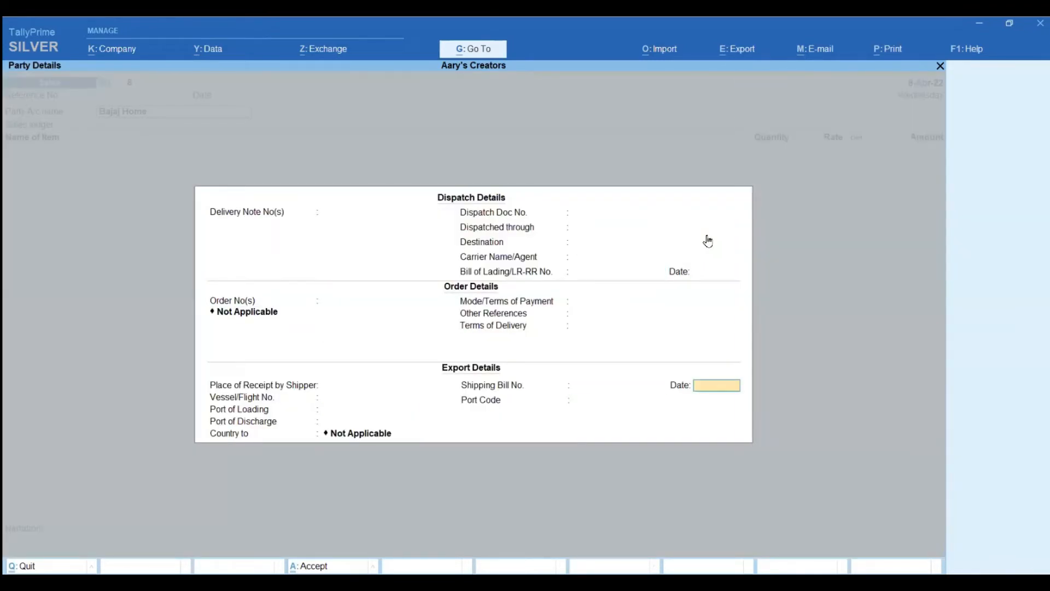
{"action": "key", "text": "Return"}
{"action": "key", "text": "Return"}
{"action": "key", "text": "Return"}
{"action": "key", "text": "Return"}
{"action": "key", "text": "Return"}
{"action": "key", "text": "Return"}
{"action": "key", "text": "Return"}
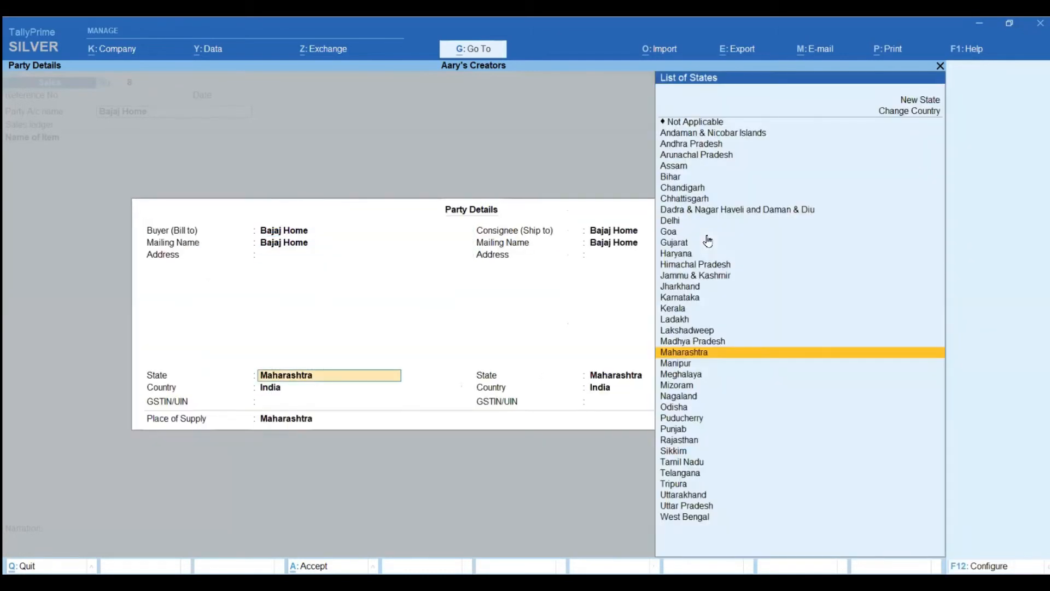
{"action": "key", "text": "Return"}
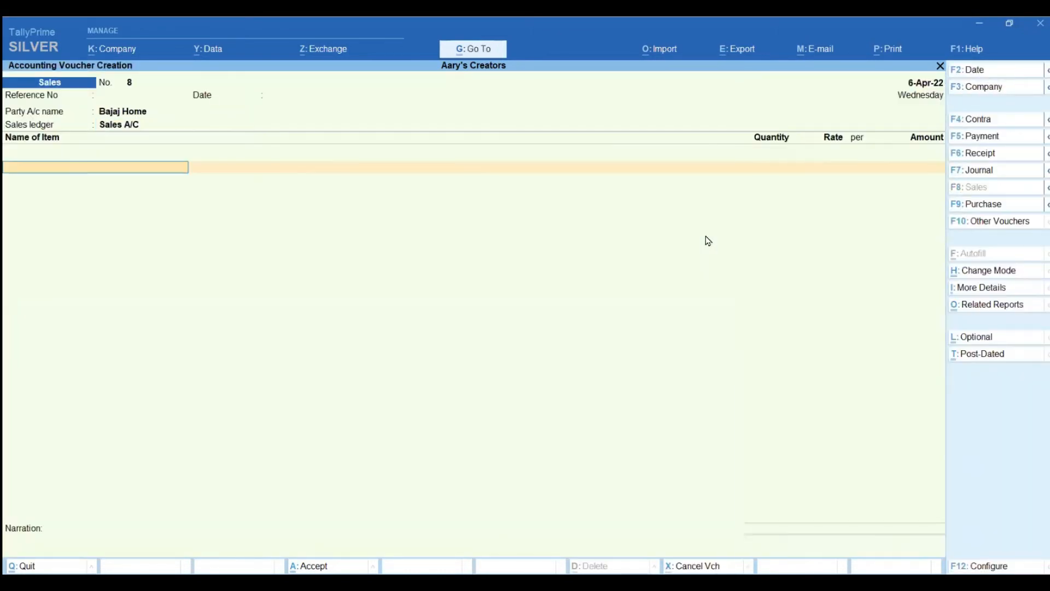
Add the stock item Galaxy 1 with quantity 10 Nos at a rate of 100, and end the item list
{"action": "key", "text": "Down"}
{"action": "key", "text": "Down"}
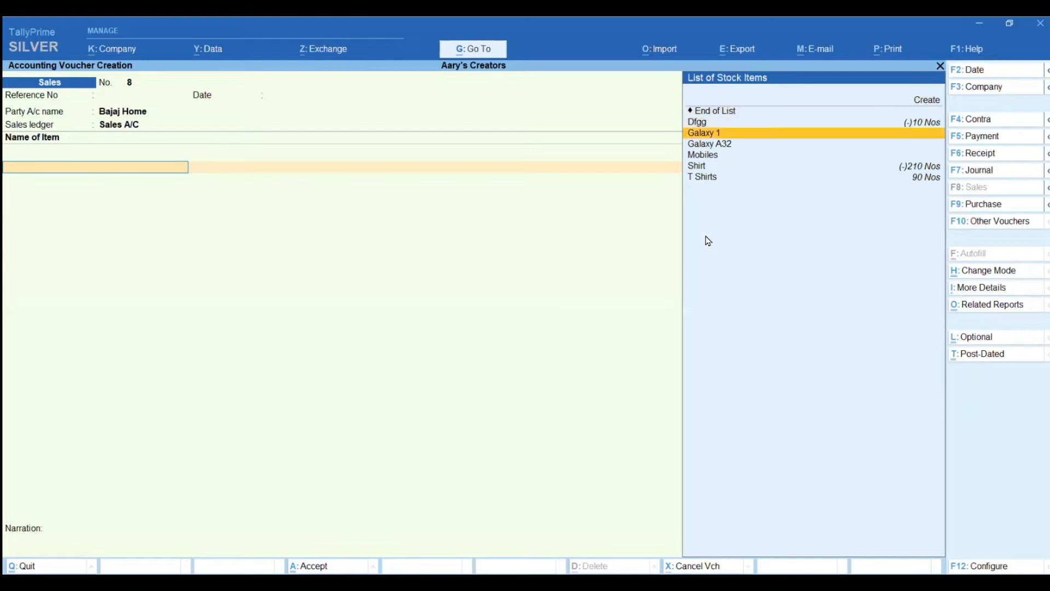
{"action": "key", "text": "Return"}
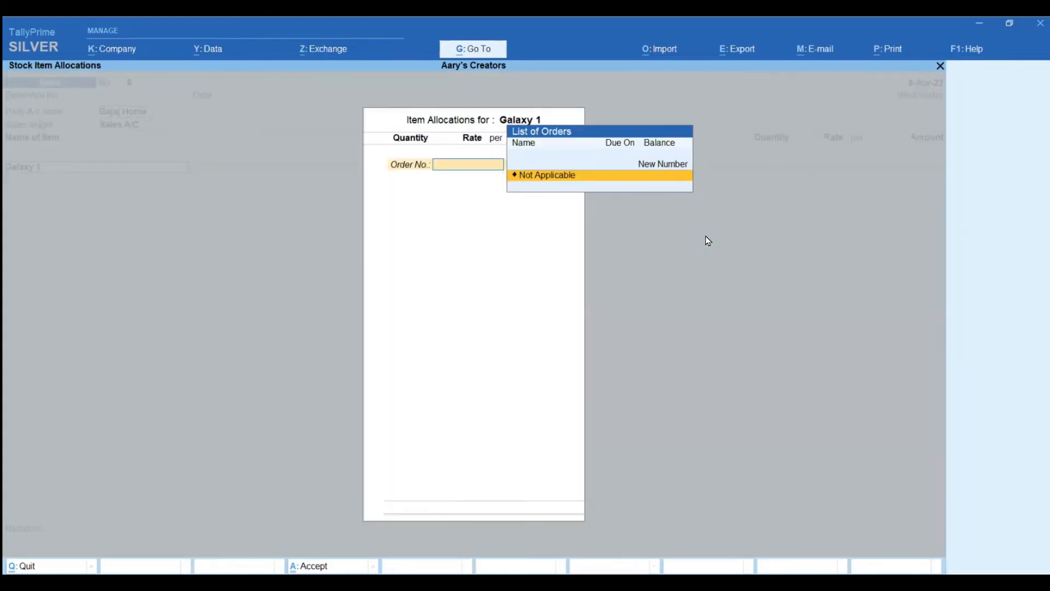
{"action": "key", "text": "Return"}
{"action": "type", "text": "10 Nos"}
{"action": "key", "text": "Return"}
{"action": "key", "text": "Return"}
{"action": "type", "text": "100"}
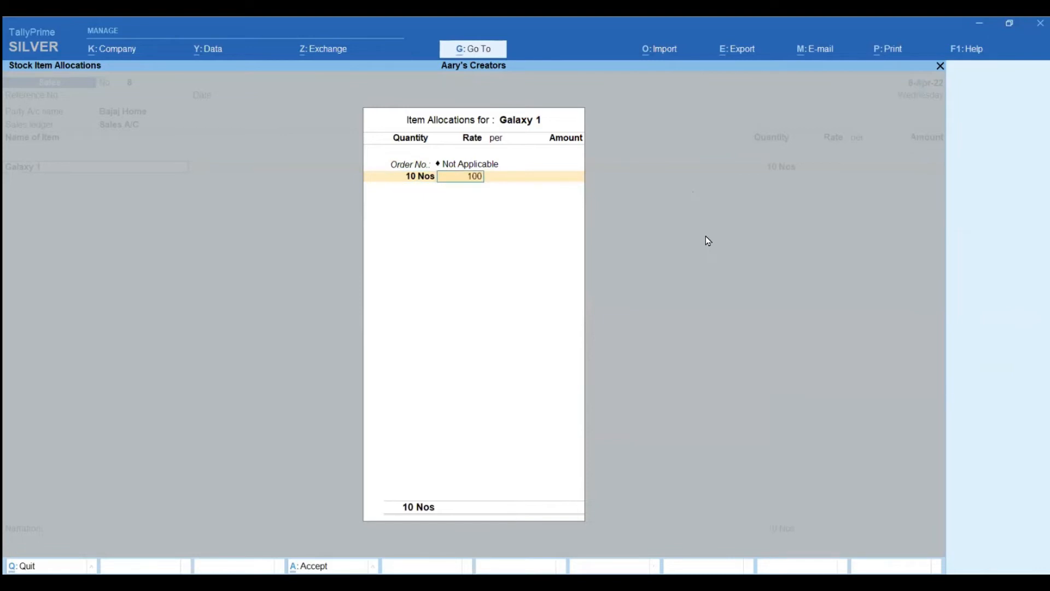
{"action": "key", "text": "Return"}
{"action": "key", "text": "Return"}
{"action": "key", "text": "Return"}
{"action": "key", "text": "Return"}
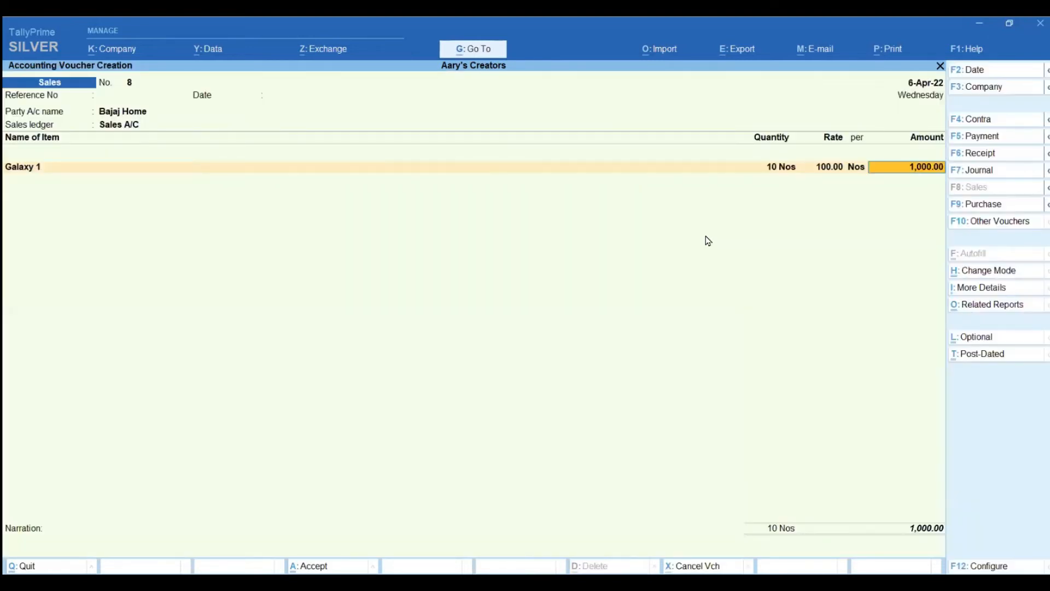
{"action": "key", "text": "Return"}
{"action": "key", "text": "Return"}
{"action": "key", "text": "Return"}
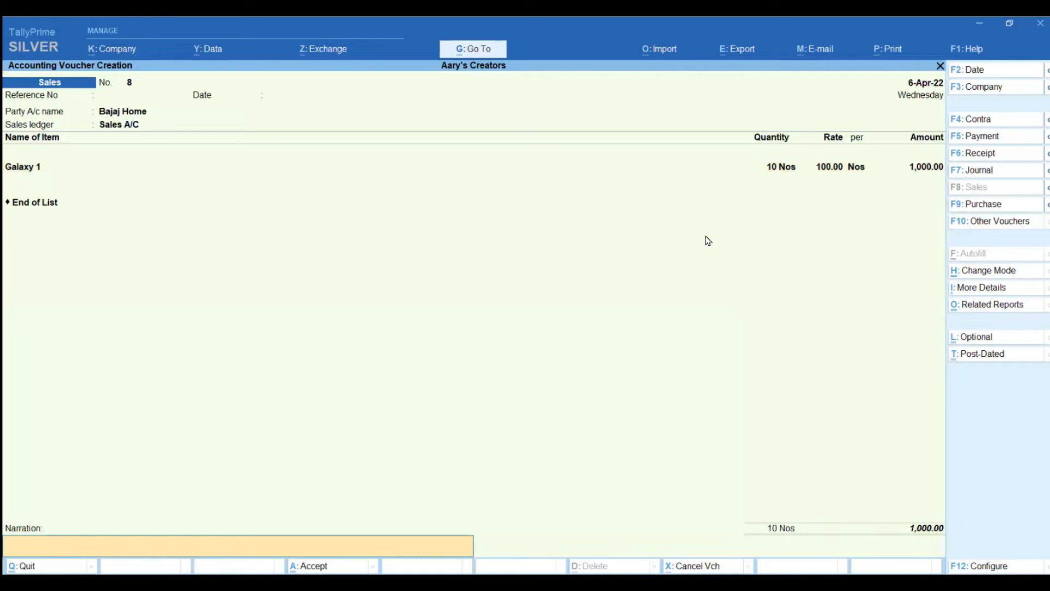
Leave the narration blank, save the Bajaj Home sales voucher, and return to the Gateway of Tally
{"action": "key", "text": "Return"}
{"action": "key", "text": "Return"}
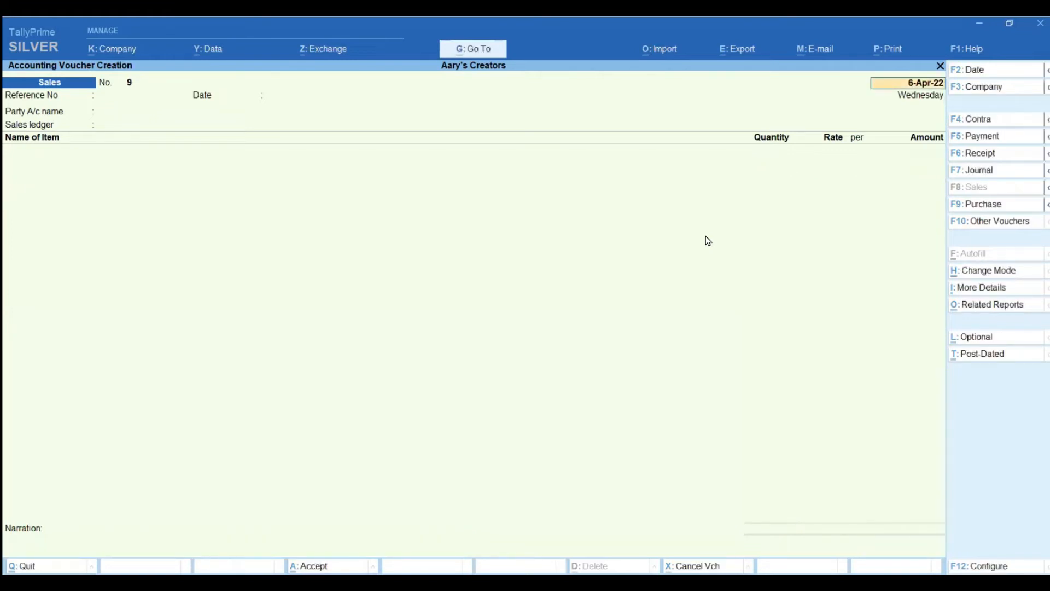
{"action": "key", "text": "BackSpace"}
{"action": "key", "text": "Escape"}
{"action": "key", "text": "Return"}
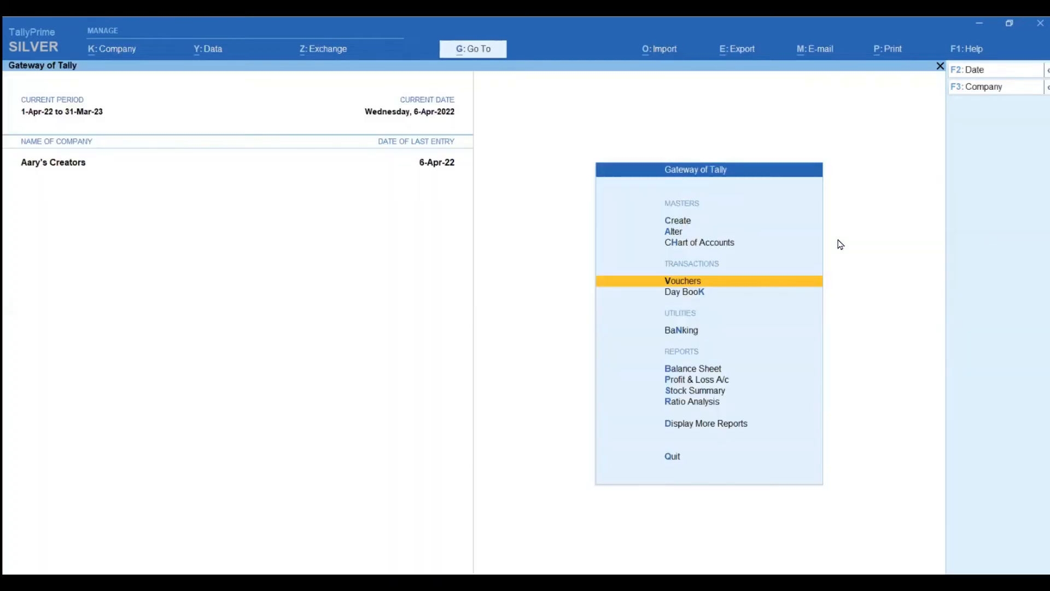
Open the Day Book and set its period from 1-4-2022 to 6-4-2022
{"action": "key", "text": "d"}
{"action": "key", "text": "d"}
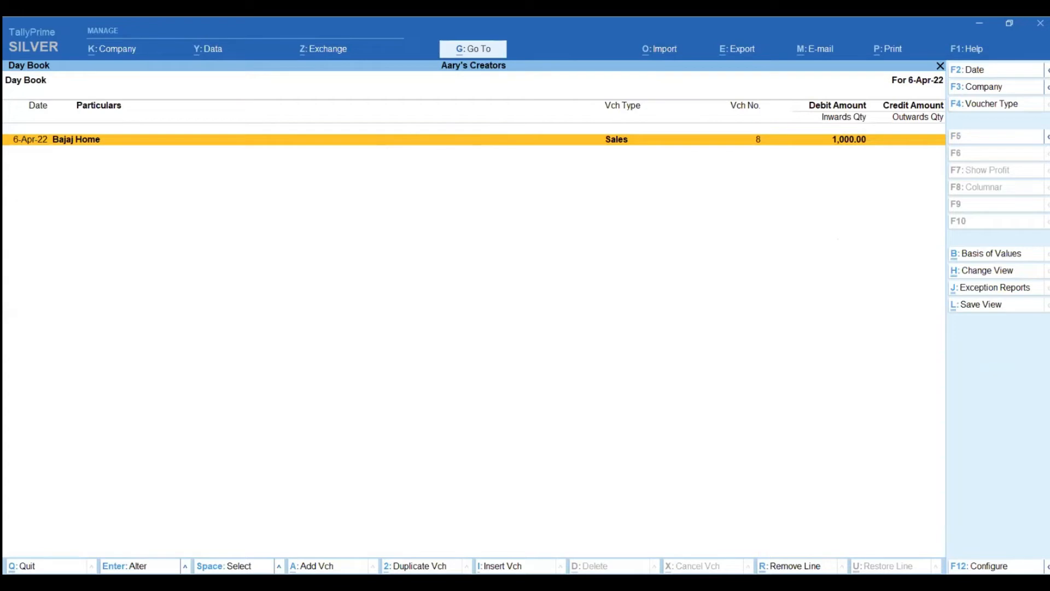
{"action": "key", "text": "F2"}
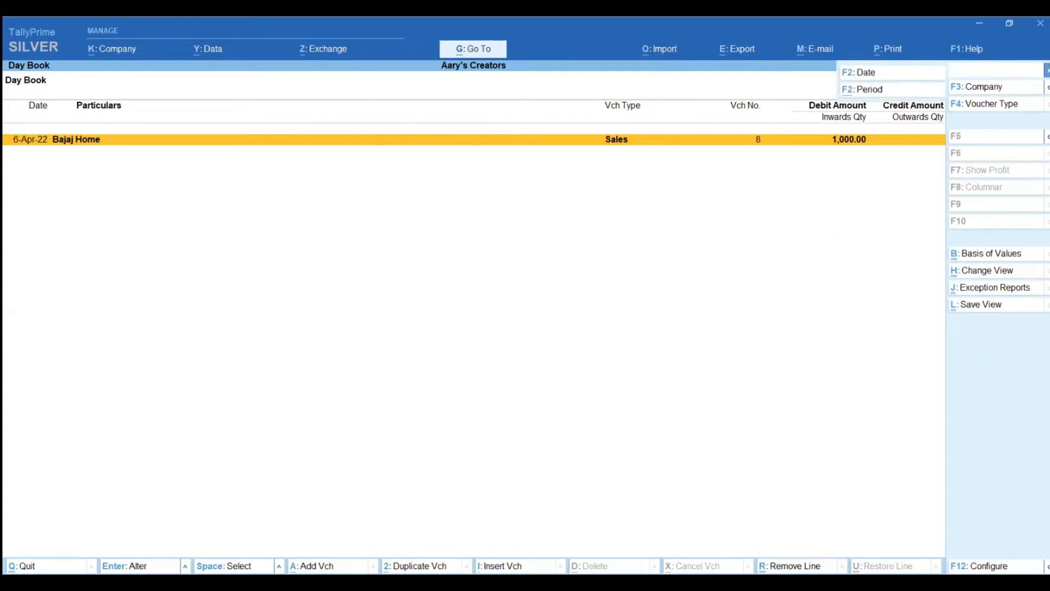
{"action": "left_click", "coordinate": [878, 91]}
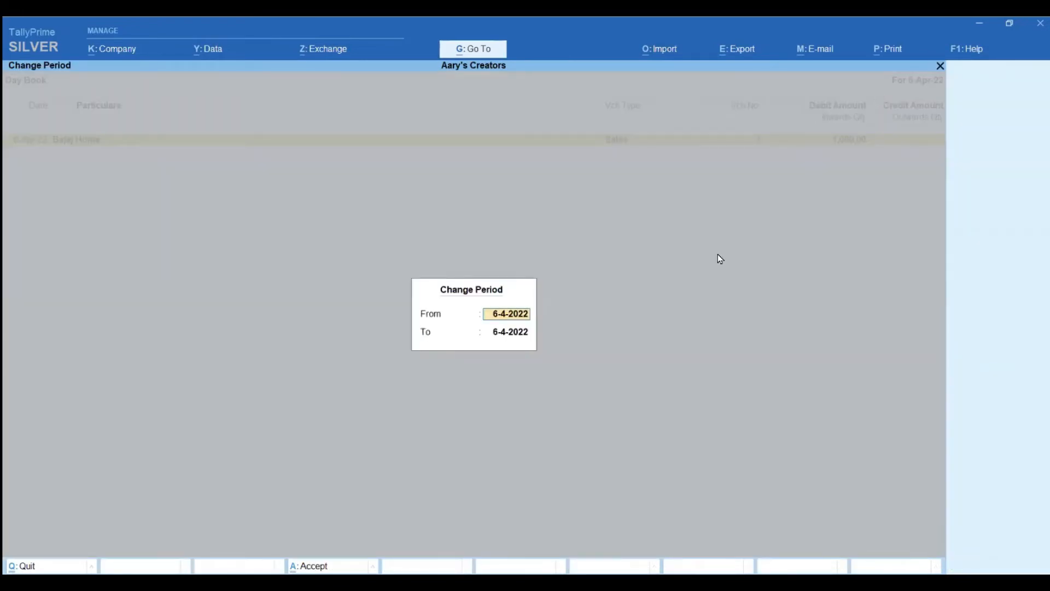
{"action": "type", "text": "01.4.22"}
{"action": "key", "text": "Return"}
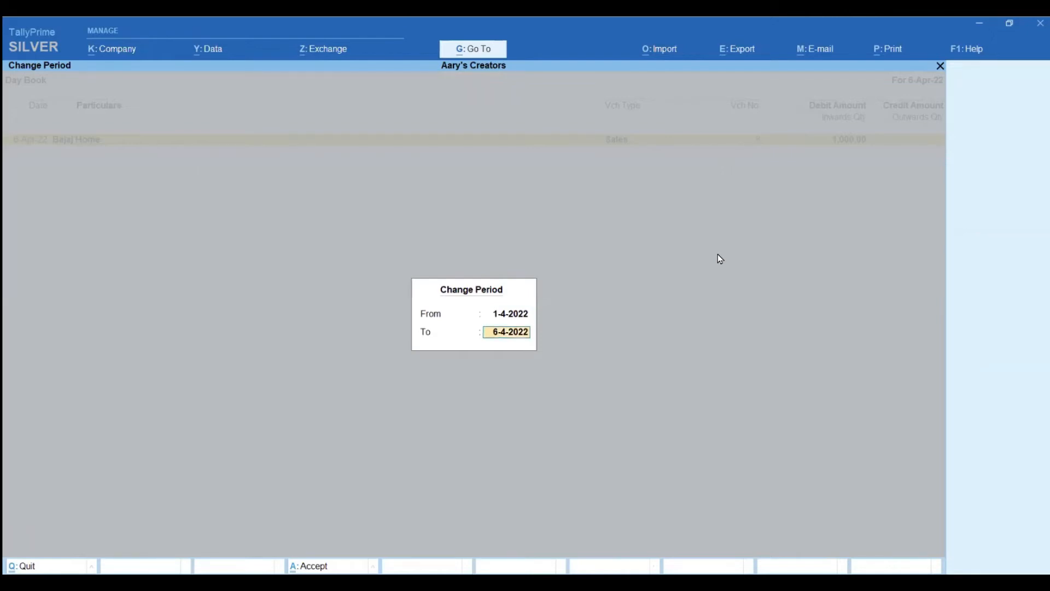
{"action": "key", "text": "Return"}
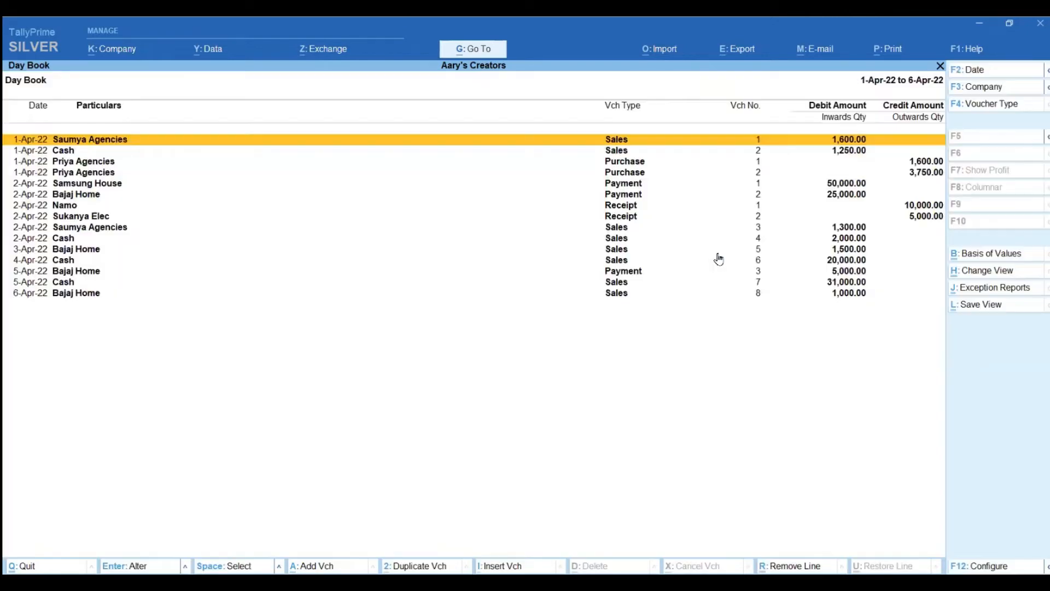
Open the 5-Apr-22 Cash sales voucher from the Day Book to check whether this user can alter it
{"action": "left_click", "coordinate": [64, 286]}
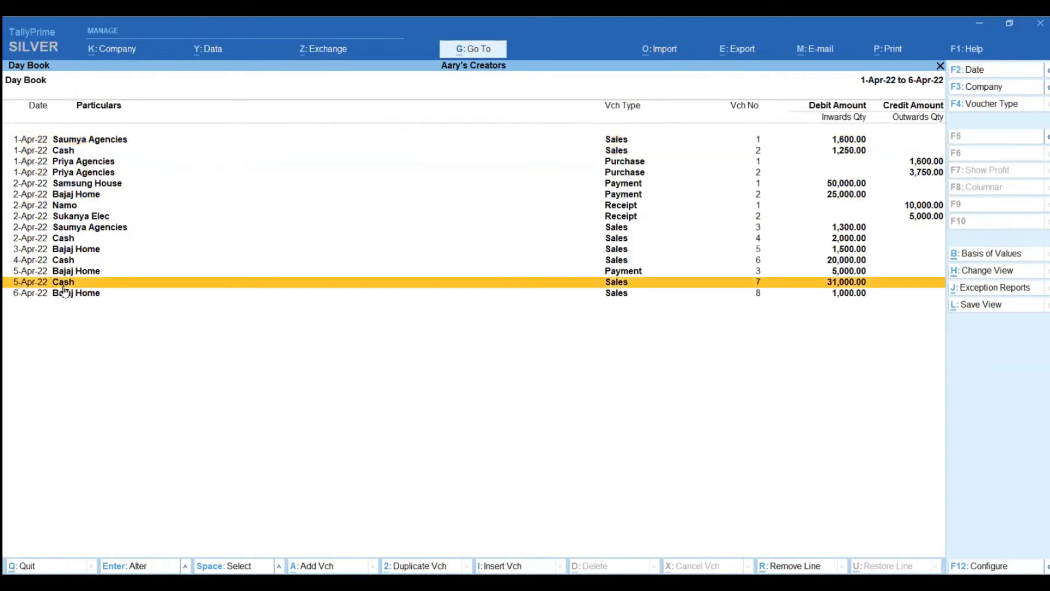
{"action": "left_click", "coordinate": [63, 287]}
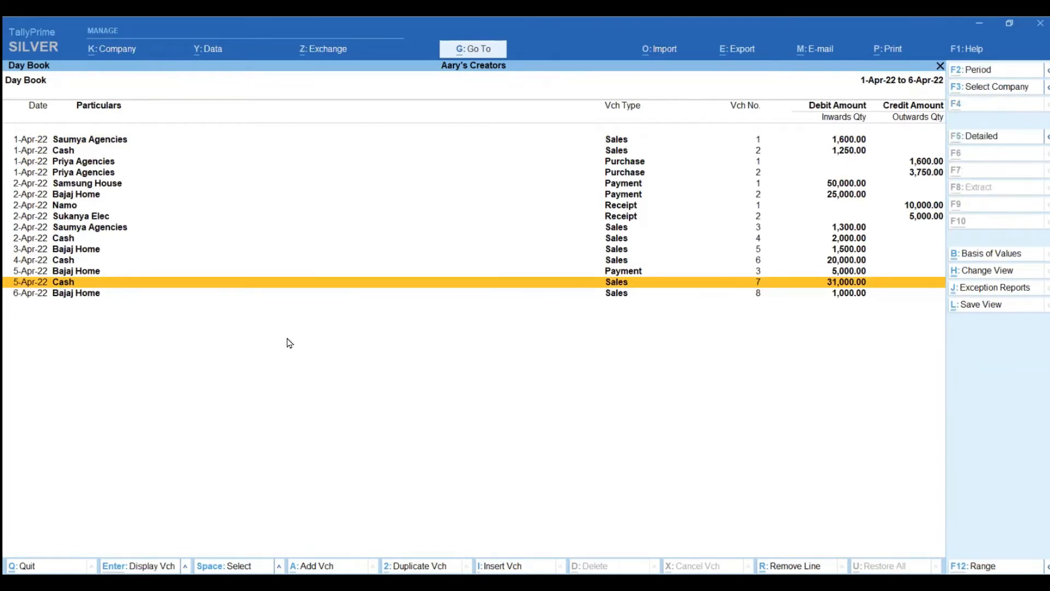
{"action": "key", "text": "ctrl+Return"}
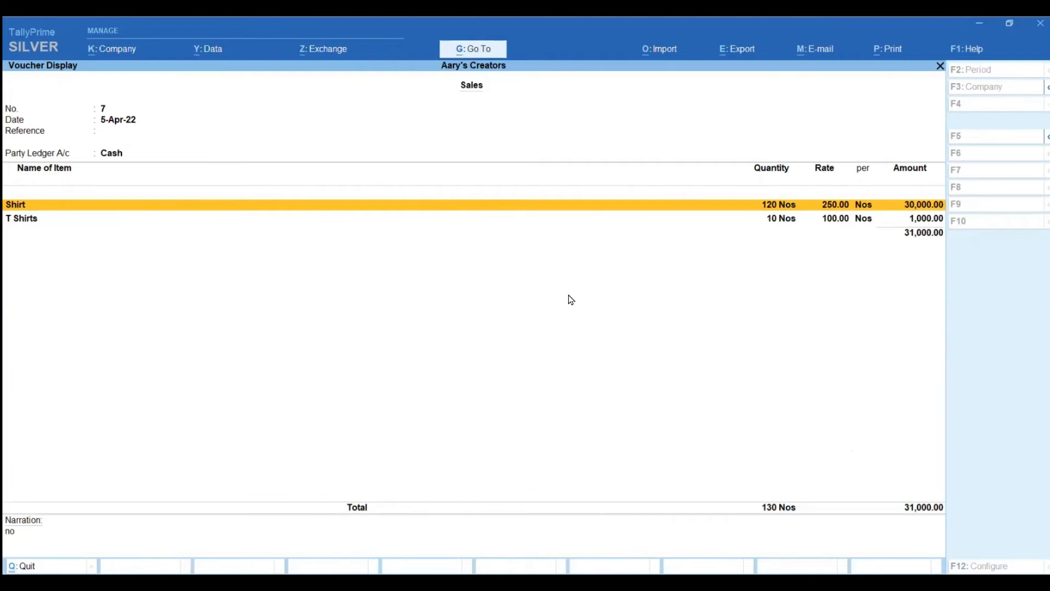
{"action": "key", "text": "Escape"}
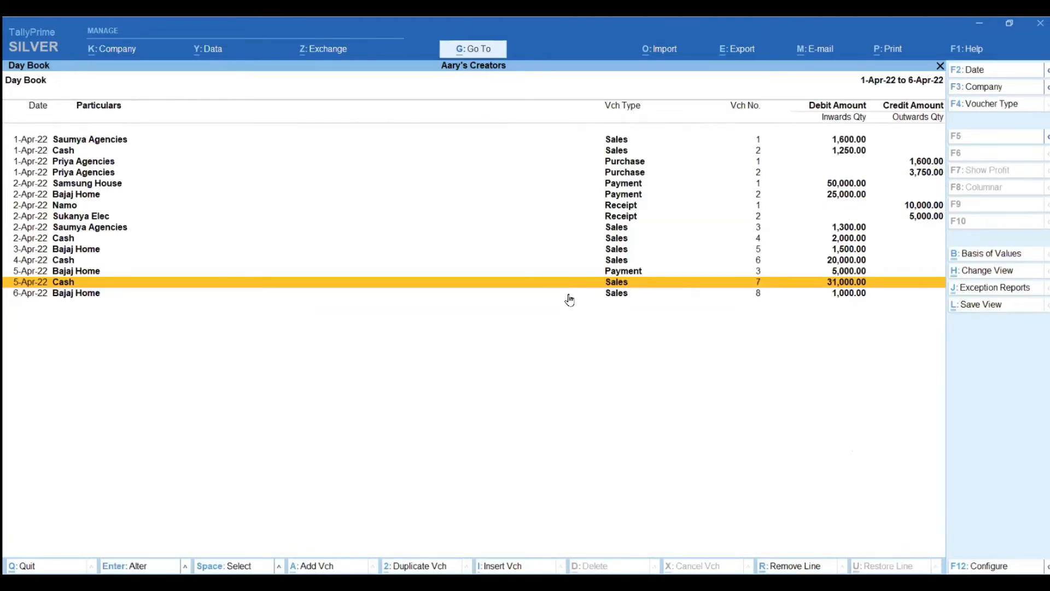
{"action": "key", "text": "Return"}
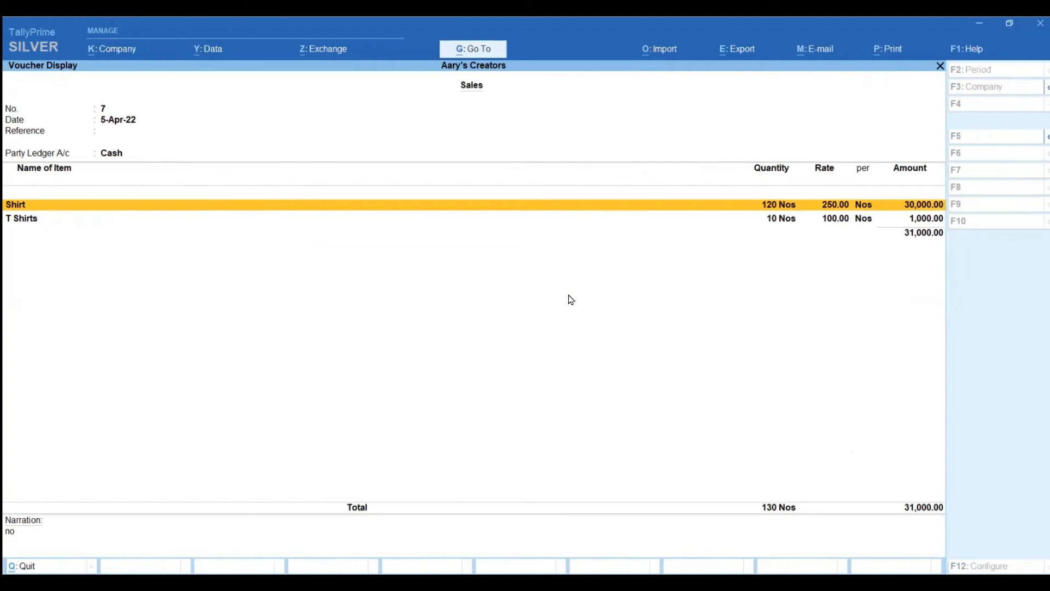
{"action": "key", "text": "Escape"}
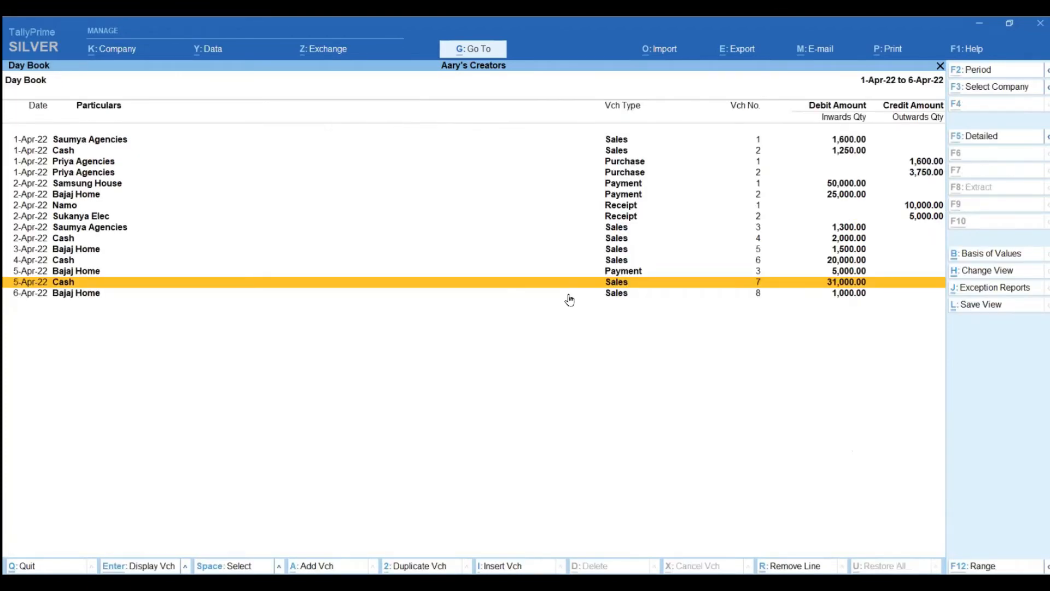
Reopen the 5-Apr-22 Cash sales voucher, look at its print options, and return to the Day Book
{"action": "key", "text": "Return"}
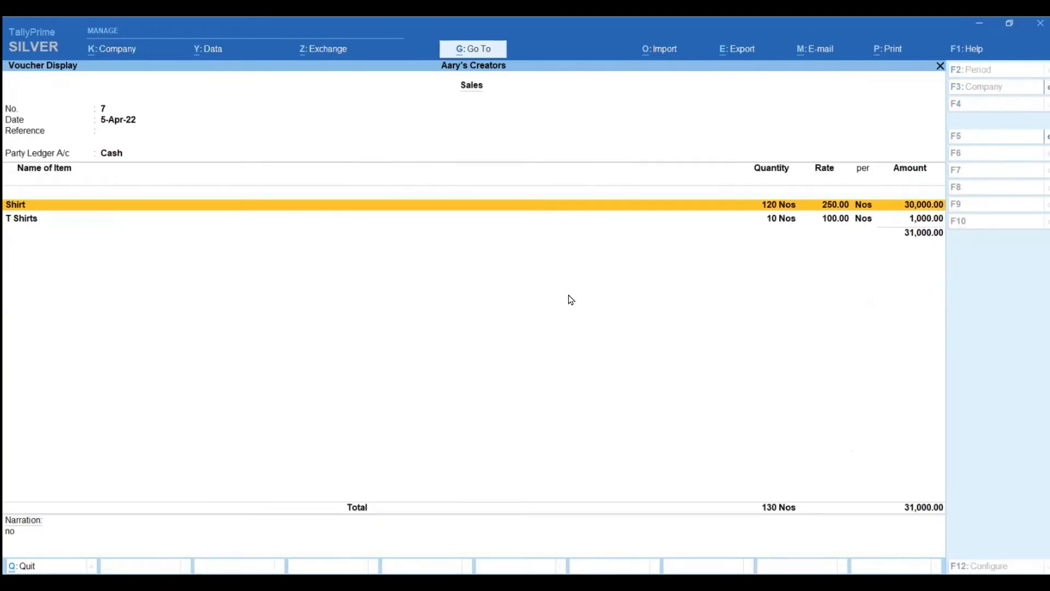
{"action": "left_click", "coordinate": [899, 52]}
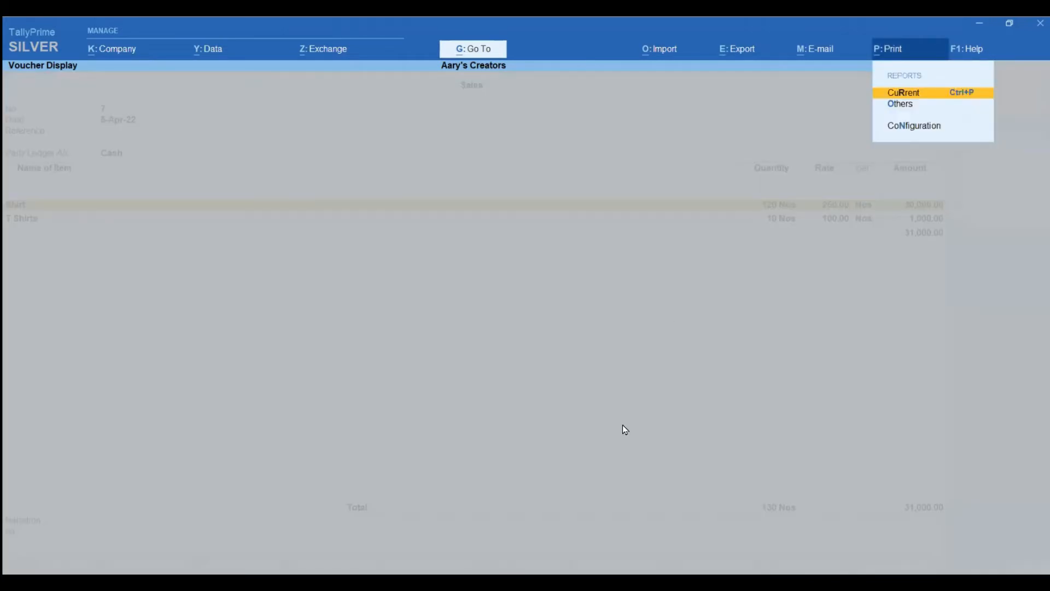
{"action": "key", "text": "Escape"}
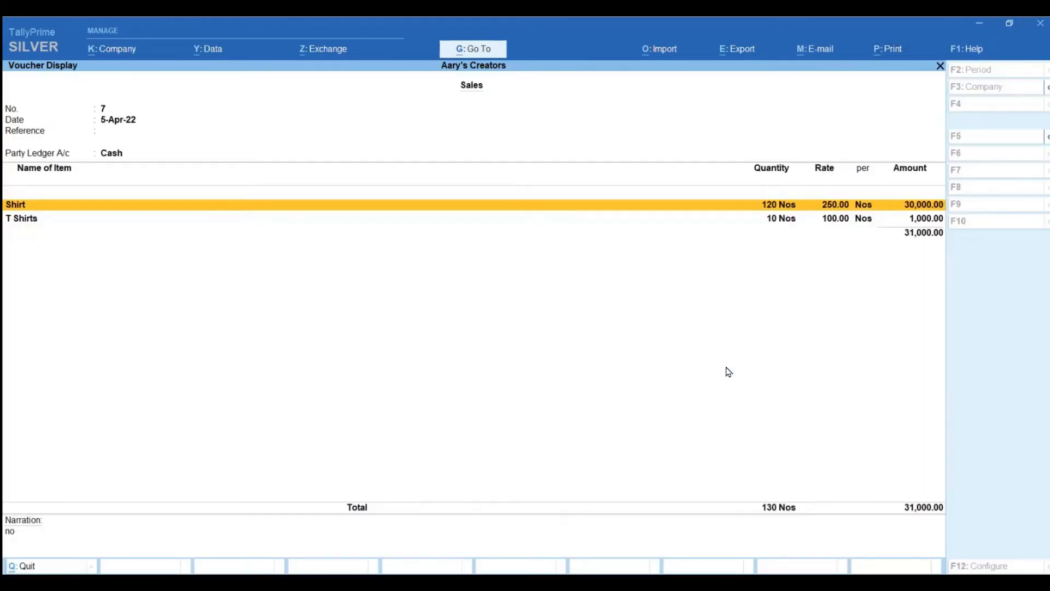
{"action": "key", "text": "Escape"}
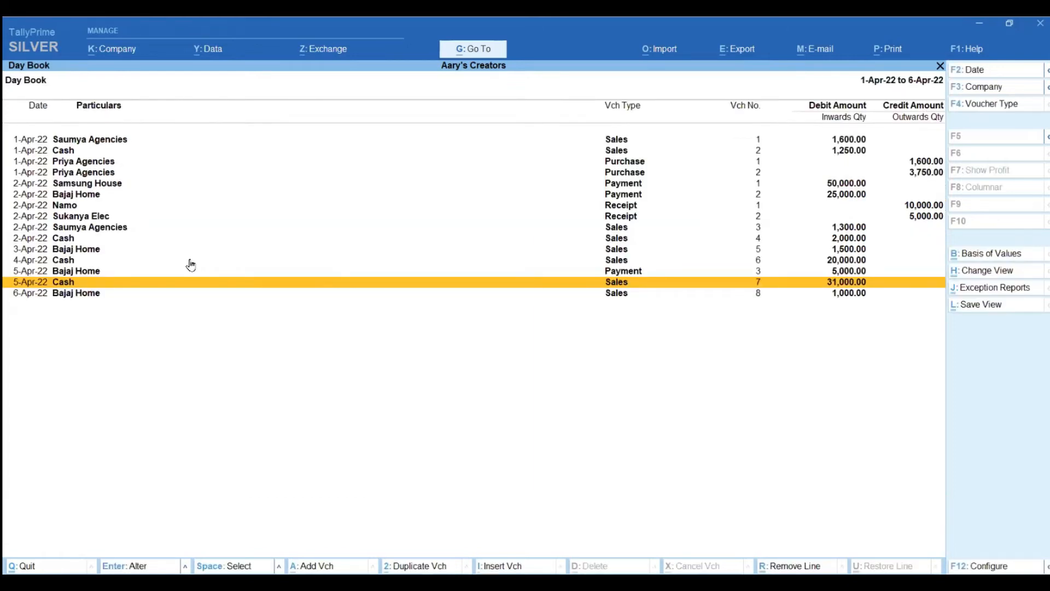
View the 6-Apr-22 Bajaj Home sales voucher, recheck the 5-Apr-22 Cash voucher, and leave the Day Book
{"action": "left_click", "coordinate": [93, 298]}
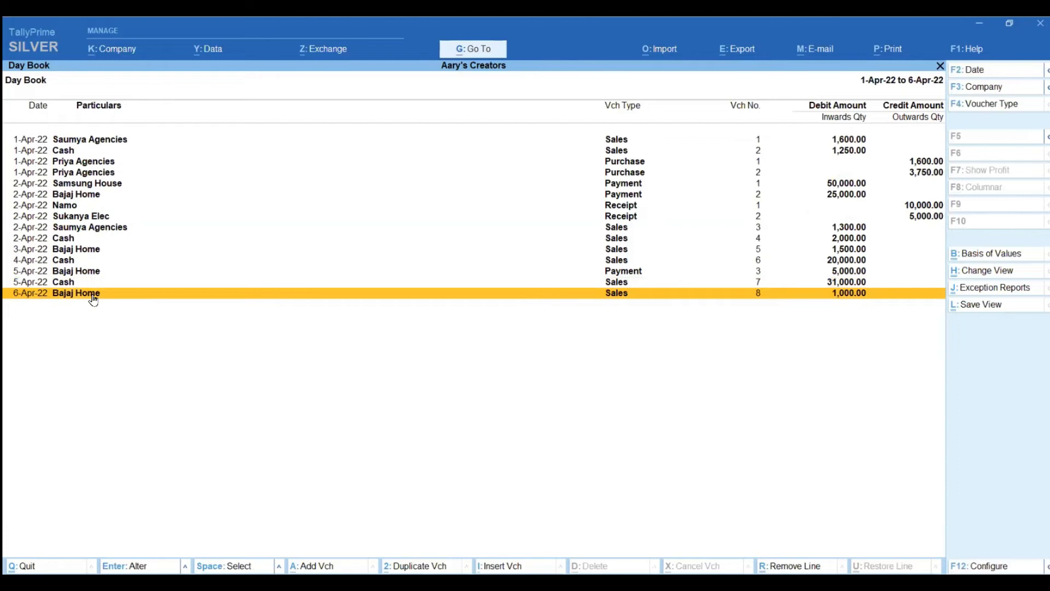
{"action": "left_click", "coordinate": [94, 300]}
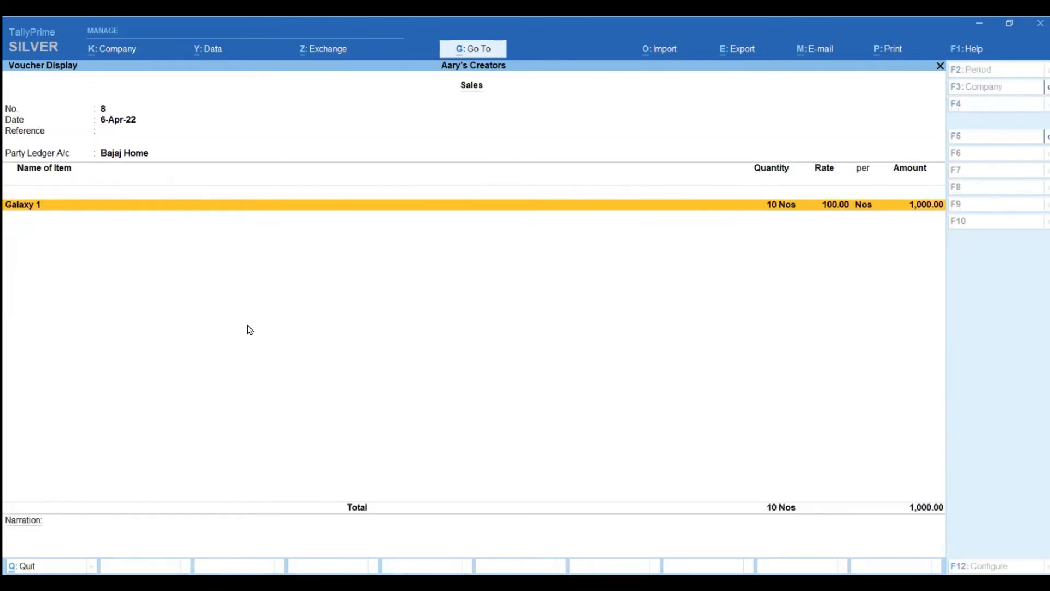
{"action": "key", "text": "Escape"}
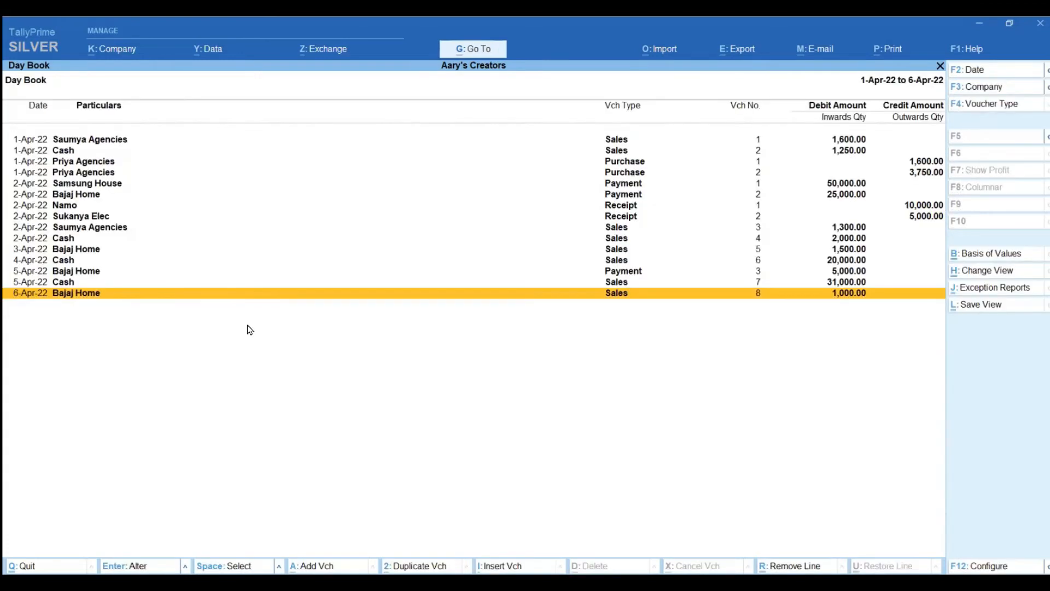
{"action": "left_click", "coordinate": [74, 286]}
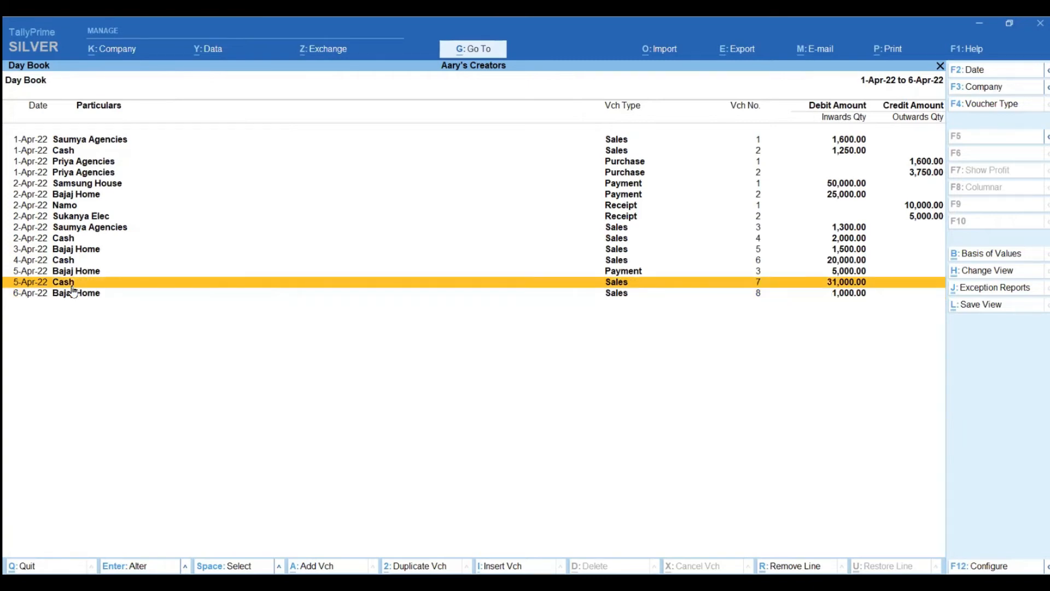
{"action": "left_click", "coordinate": [71, 286]}
{"action": "key", "text": "Escape"}
{"action": "key", "text": "Escape"}
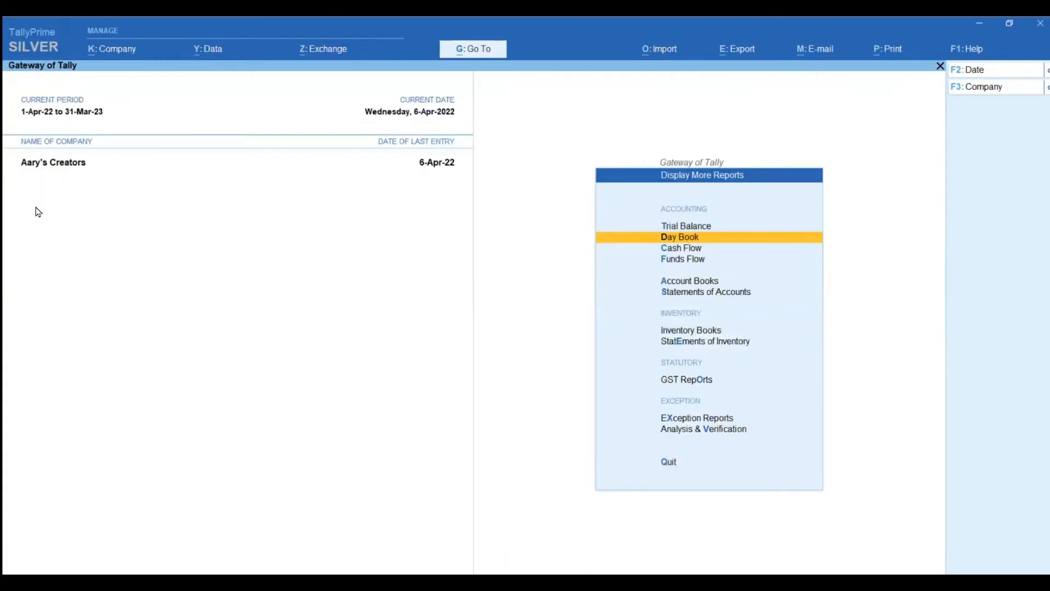
Shut Aary's Creators and log in to it again with the username abc and the account password
{"action": "left_click", "coordinate": [126, 55]}
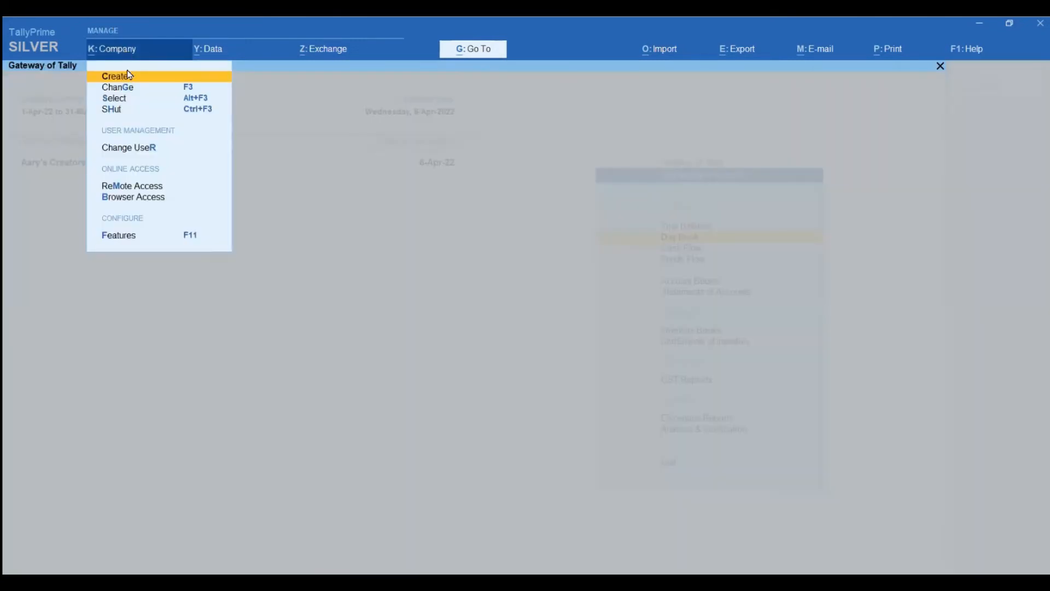
{"action": "left_click", "coordinate": [114, 109]}
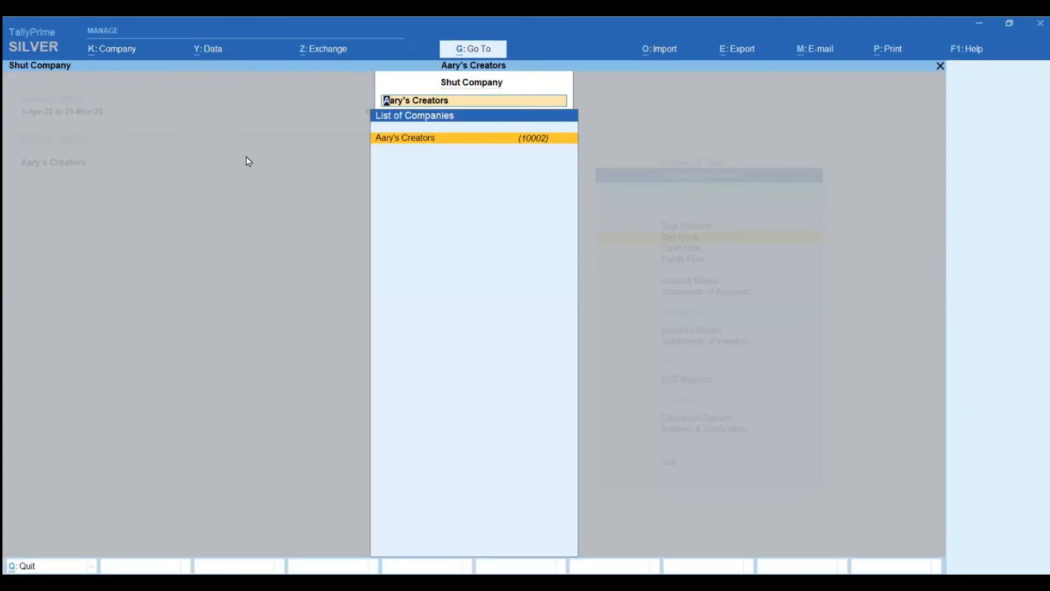
{"action": "key", "text": "Return"}
{"action": "key", "text": "Return"}
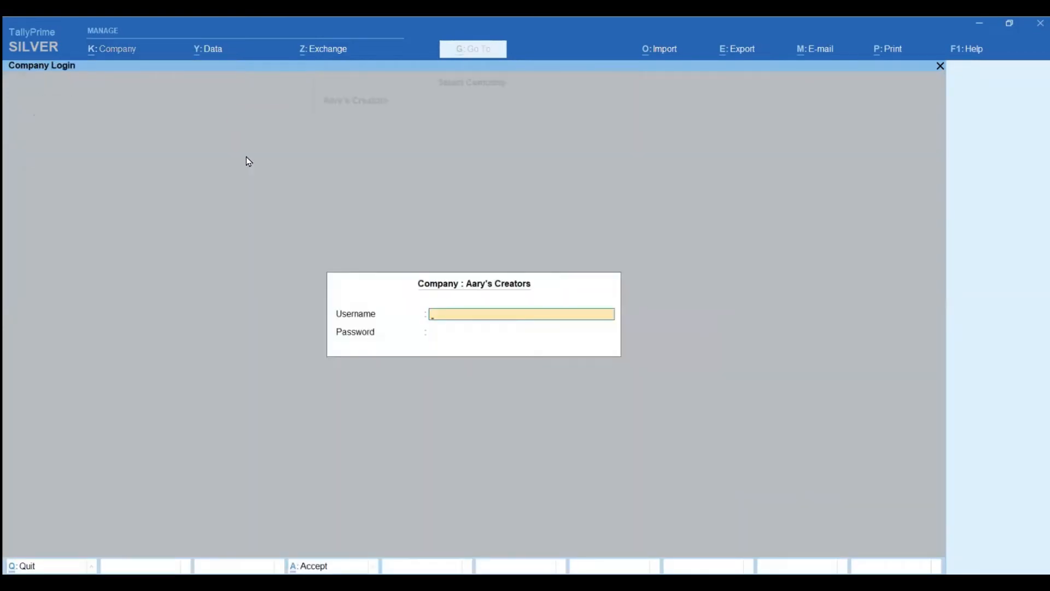
{"action": "type", "text": "abc"}
{"action": "key", "text": "Return"}
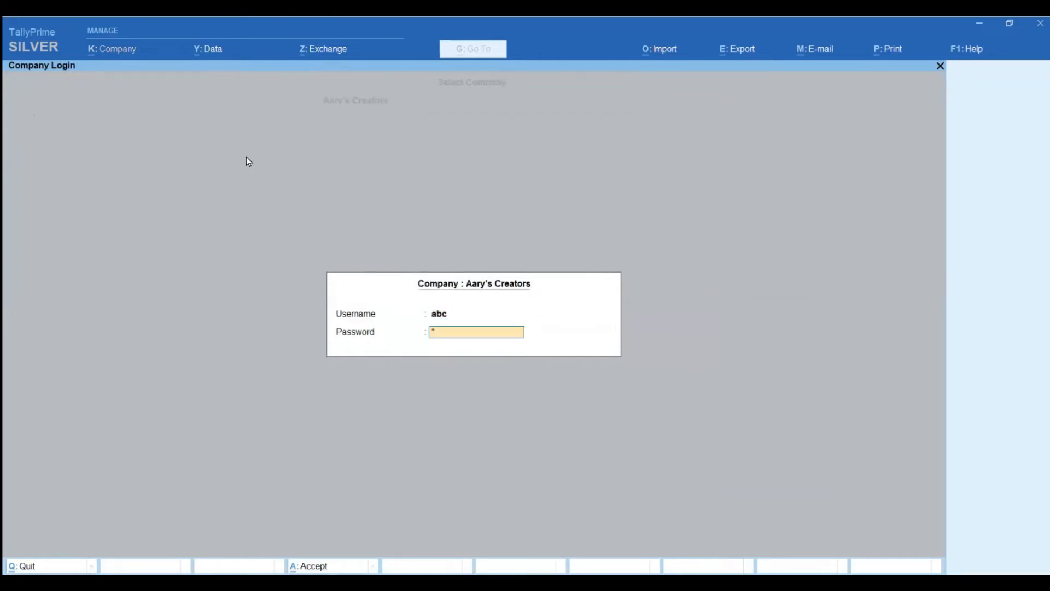
{"action": "key", "text": "Return"}
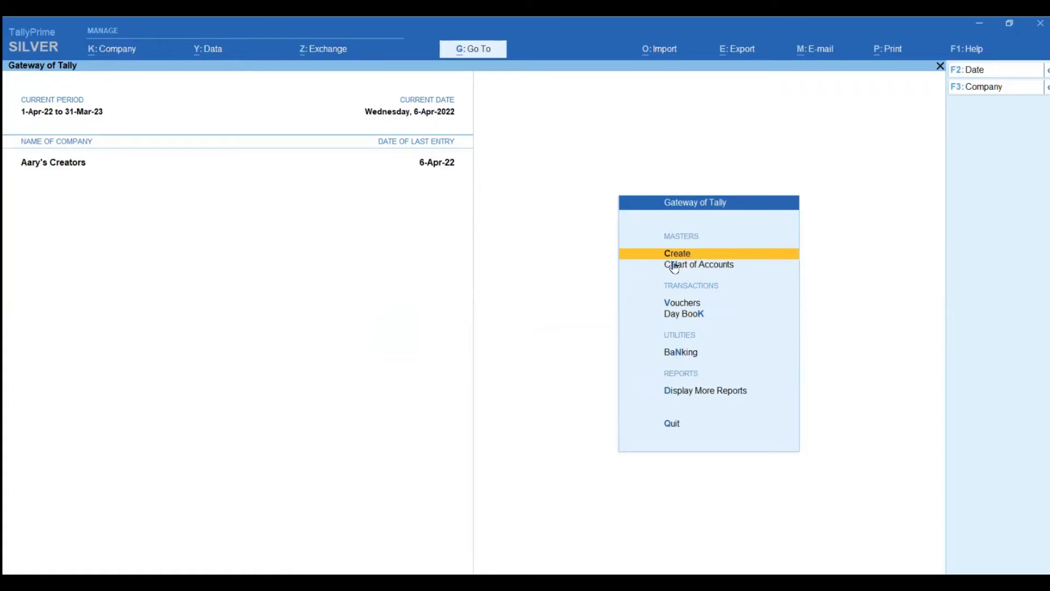
Start a new sales voucher dated 7-Apr-22 with Priya Agencies as the party account and no reference number
{"action": "left_click", "coordinate": [681, 306]}
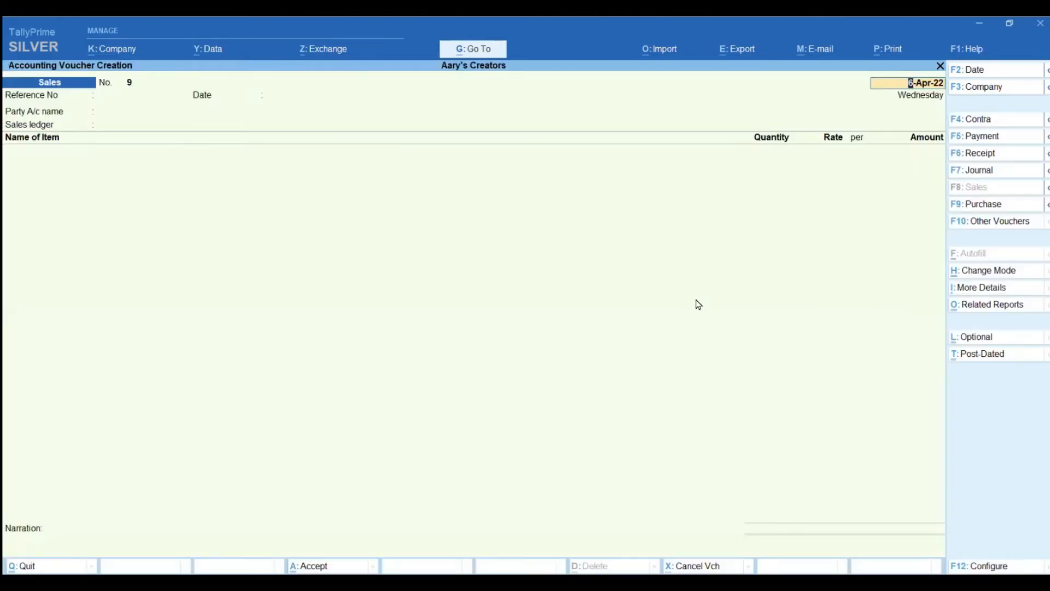
{"action": "type", "text": "07.04.22"}
{"action": "key", "text": "Return"}
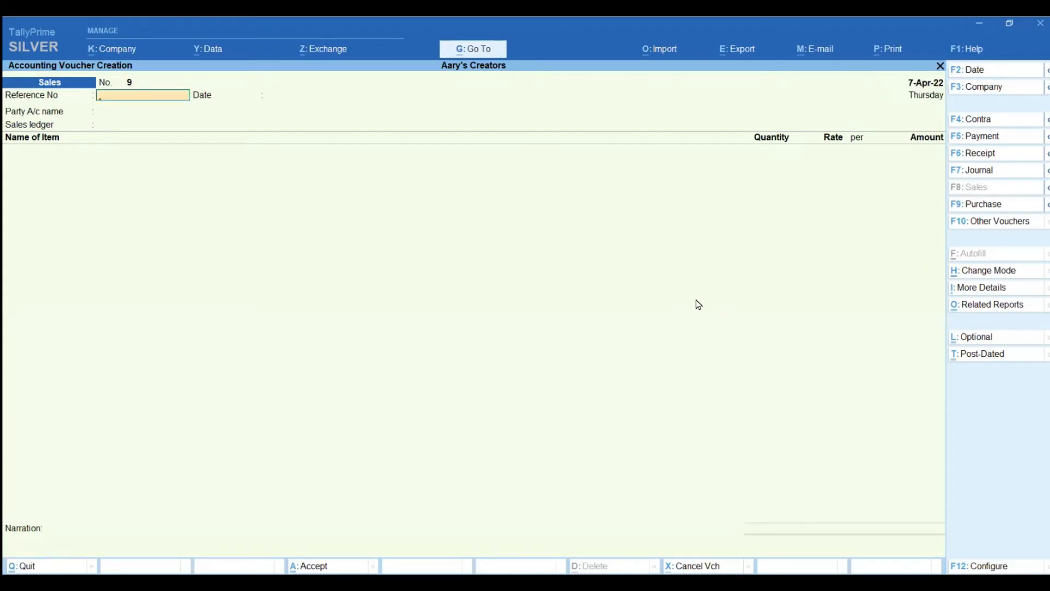
{"action": "key", "text": "Return"}
{"action": "key", "text": "Return"}
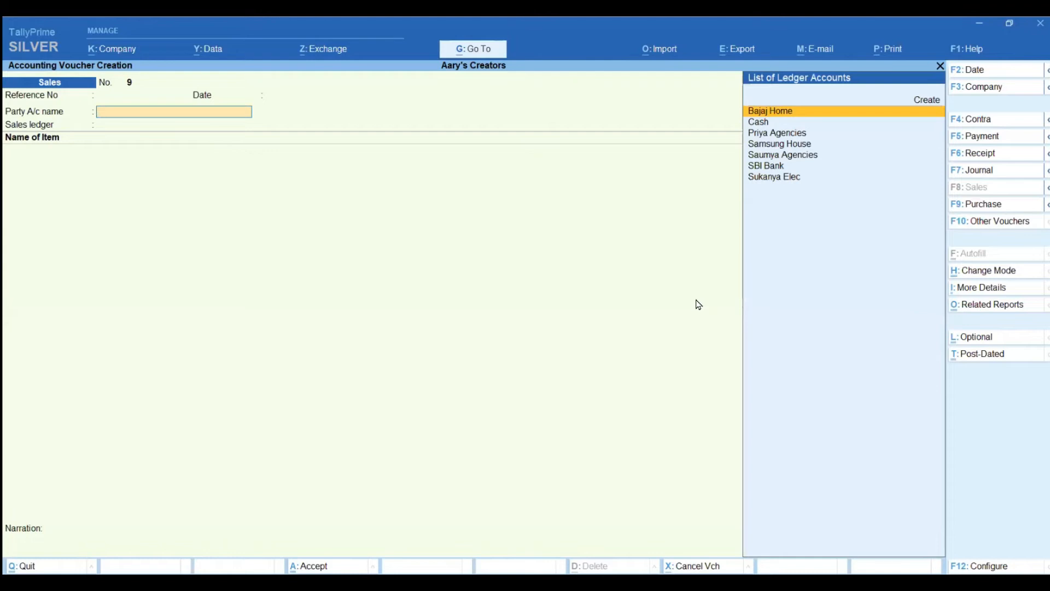
{"action": "key", "text": "Down"}
{"action": "key", "text": "Down"}
{"action": "key", "text": "Return"}
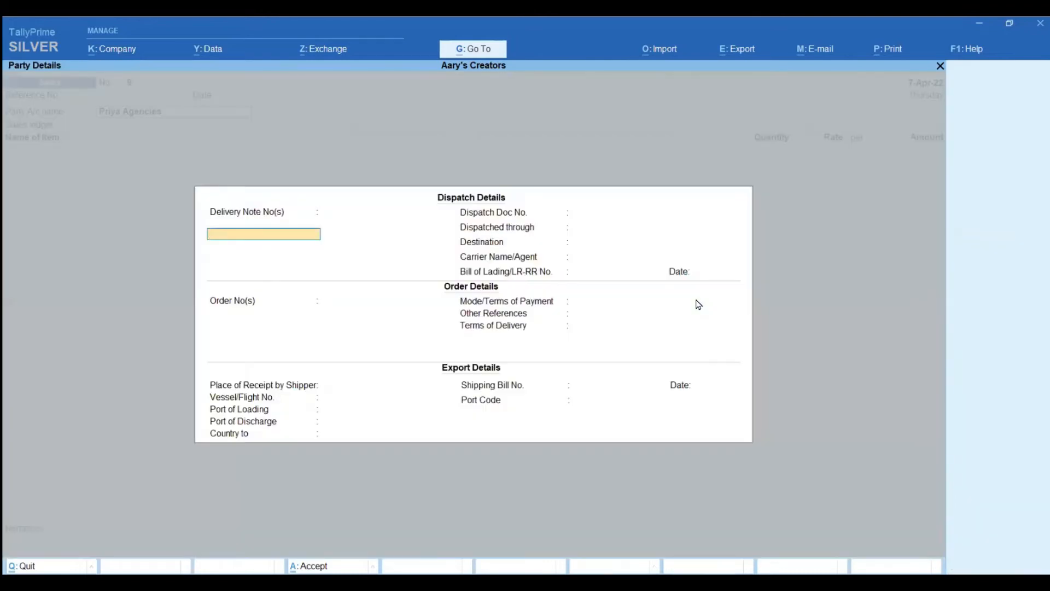
Leave the dispatch, order and export details blank, accept the default party details, and use Sales A/C as the sales ledger
{"action": "key", "text": "Return"}
{"action": "key", "text": "Return"}
{"action": "key", "text": "Return"}
{"action": "key", "text": "Return"}
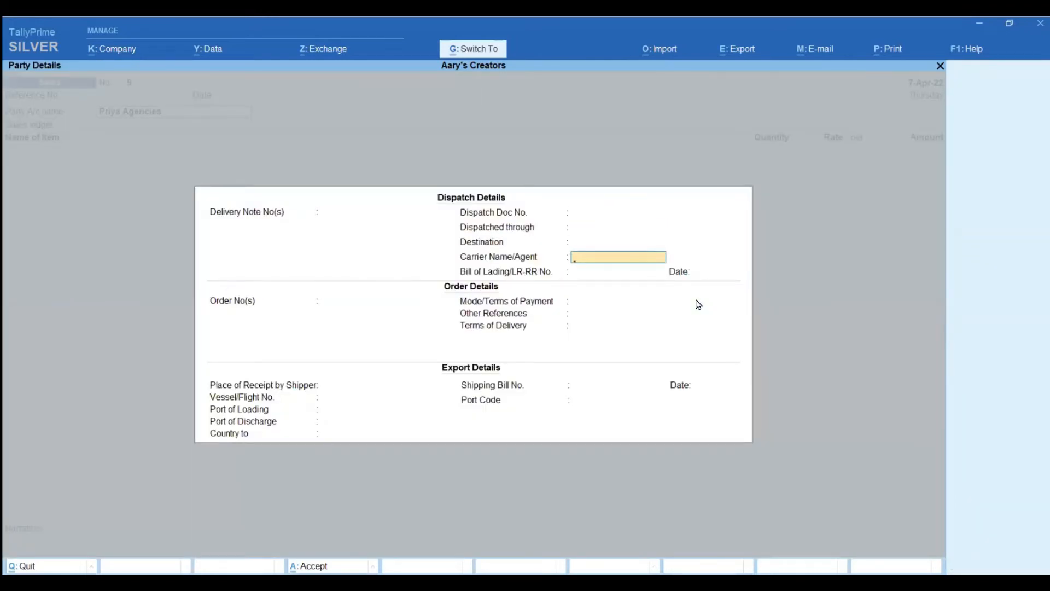
{"action": "key", "text": "ctrl+a"}
{"action": "key", "text": "ctrl+a"}
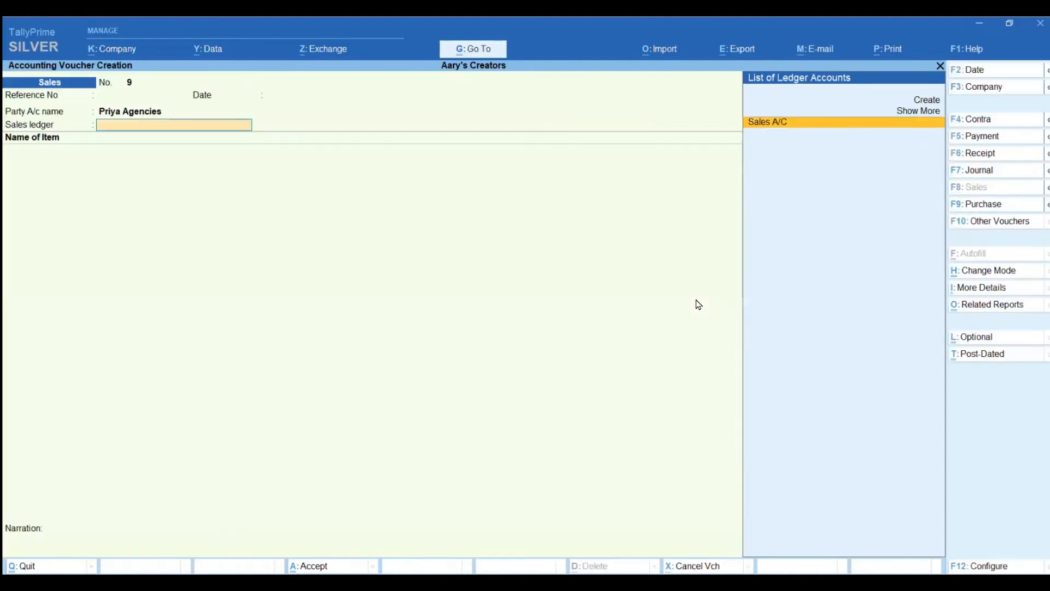
{"action": "key", "text": "Return"}
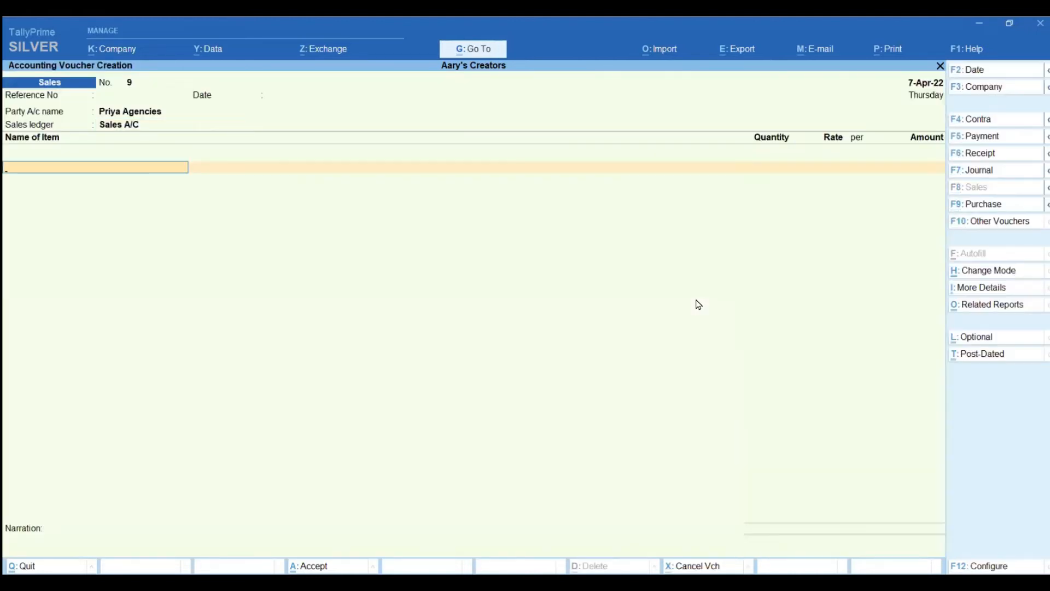
Add stock item Galaxy A32 to the sales voucher with order number Not Applicable and a quantity of 10 Nos
{"action": "key", "text": "Down"}
{"action": "key", "text": "Down"}
{"action": "key", "text": "Down"}
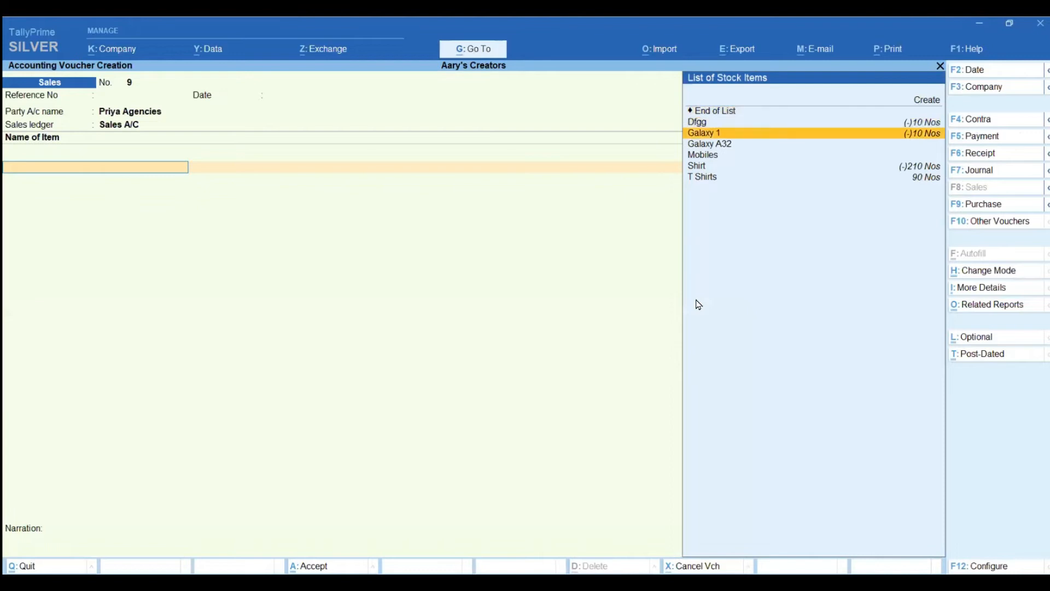
{"action": "key", "text": "Return"}
{"action": "key", "text": "Return"}
{"action": "type", "text": "10"}
{"action": "key", "text": "Return"}
{"action": "key", "text": "Return"}
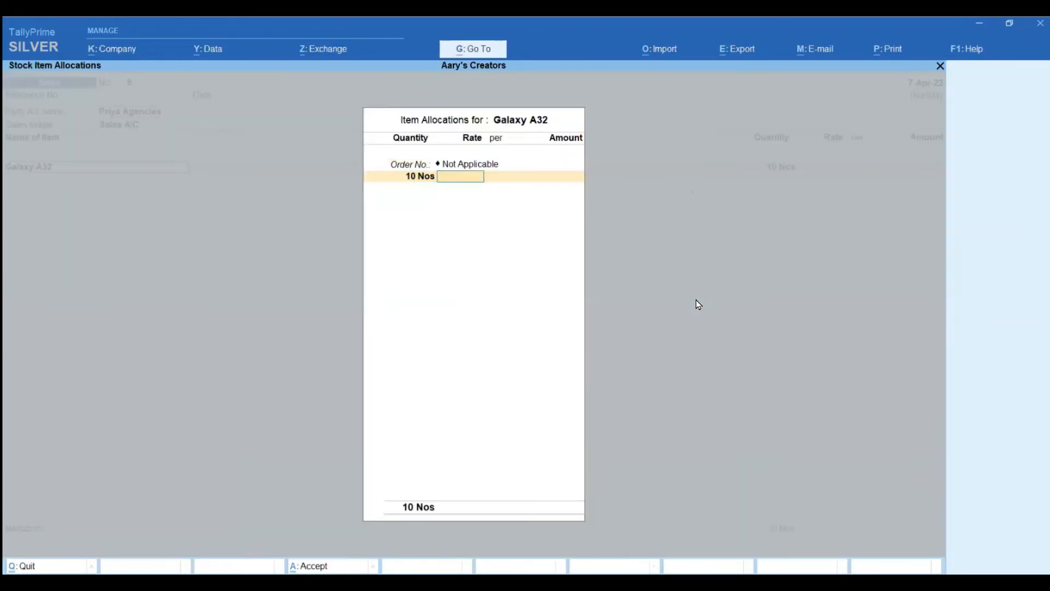
Set the Galaxy A32 rate to 15,000 per Nos and end the voucher's item list
{"action": "type", "text": "15,000"}
{"action": "key", "text": "Return"}
{"action": "key", "text": "Return"}
{"action": "key", "text": "Return"}
{"action": "key", "text": "Return"}
{"action": "key", "text": "Return"}
{"action": "key", "text": "Return"}
{"action": "key", "text": "Return"}
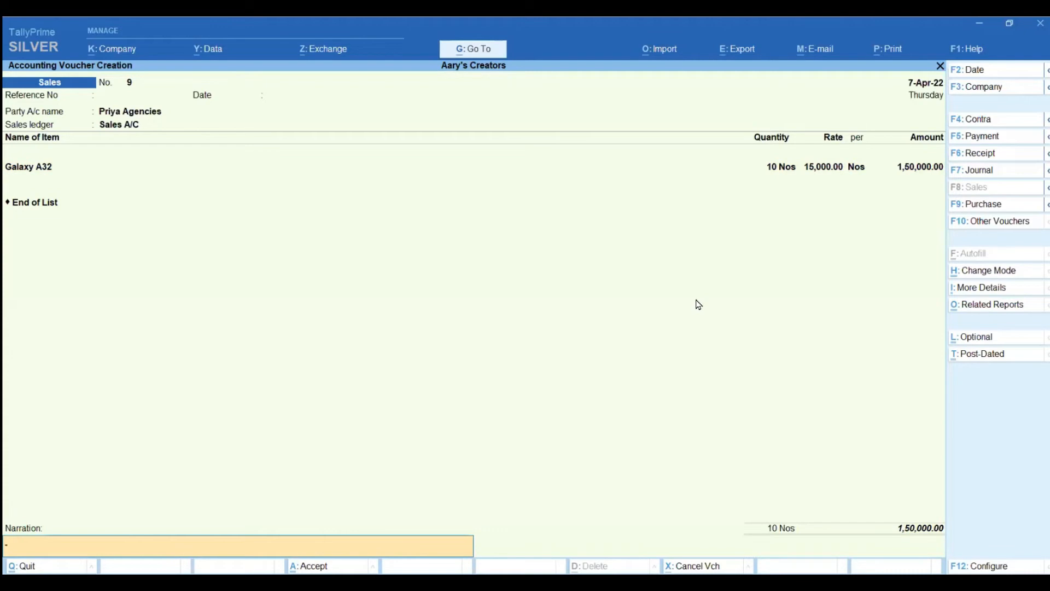
Set the sales voucher's narration to "entry", save the voucher, and leave voucher creation
{"action": "type", "text": "entry"}
{"action": "key", "text": "Return"}
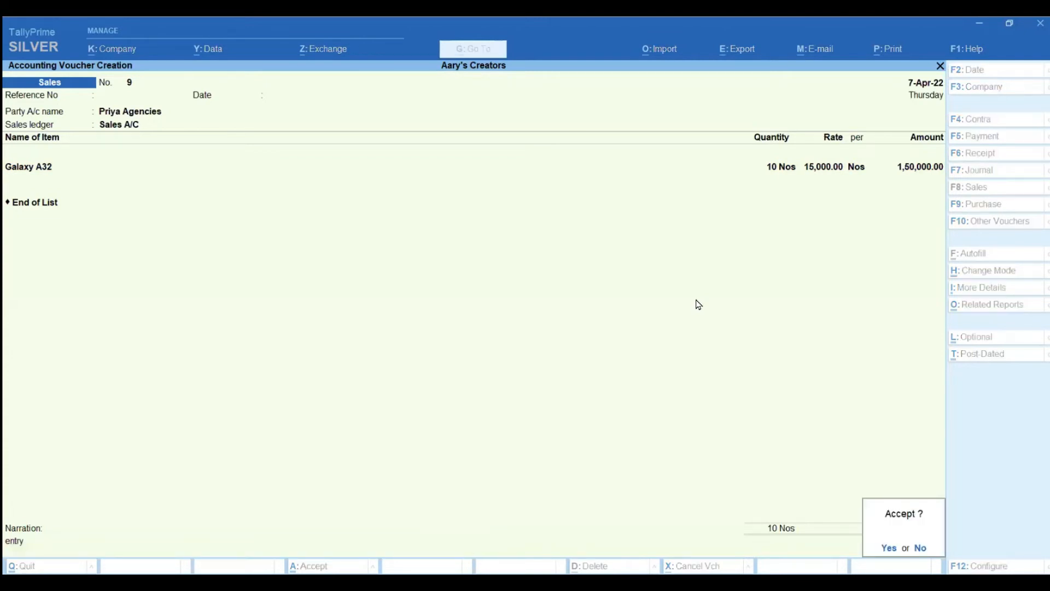
{"action": "key", "text": "Return"}
{"action": "key", "text": "Escape"}
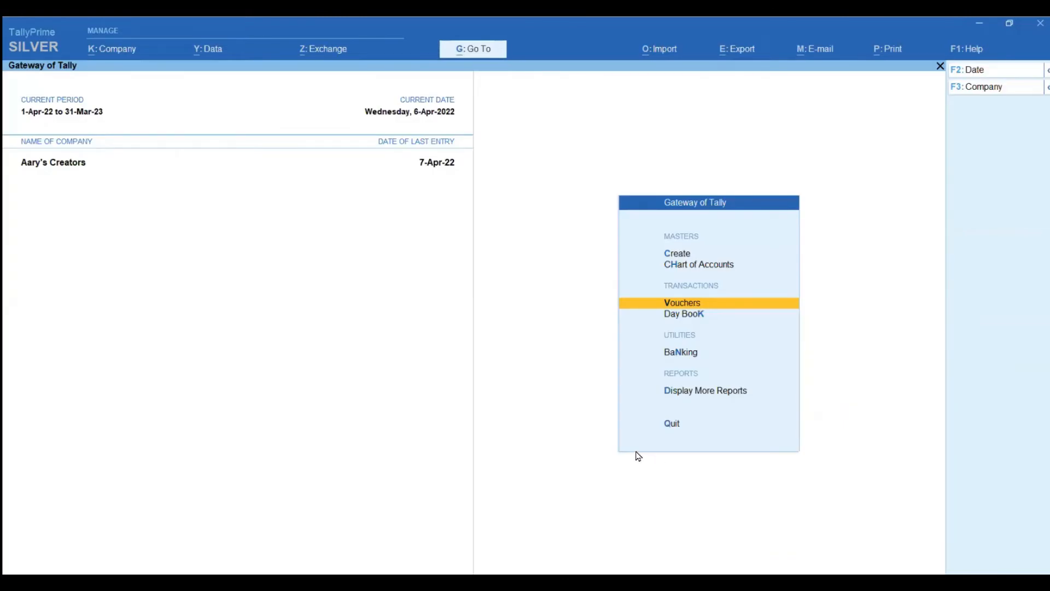
Check which additional reports the user abc can access
{"action": "left_click", "coordinate": [674, 400]}
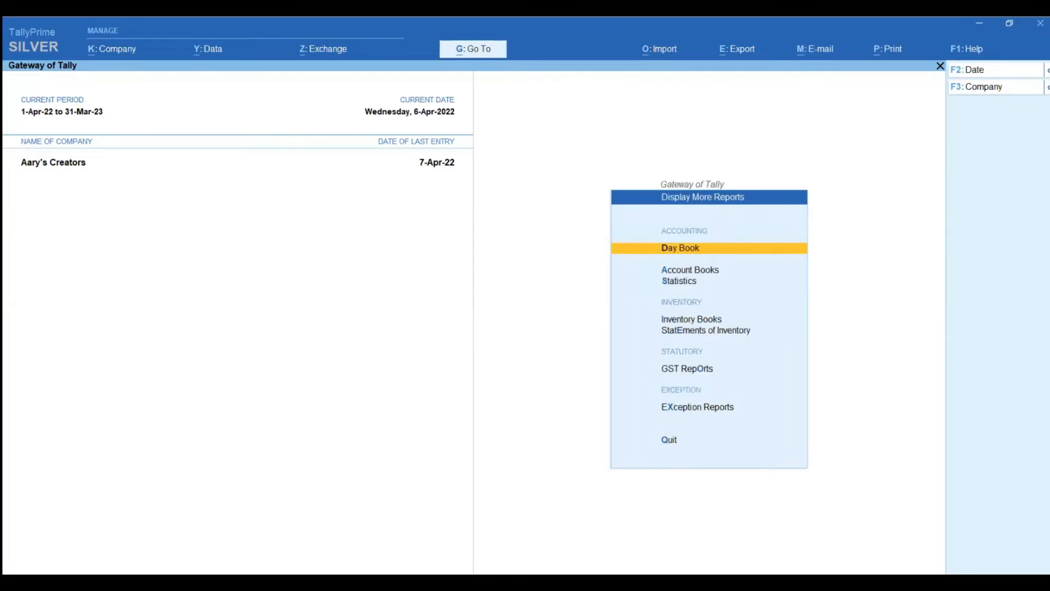
{"action": "key", "text": "Escape"}
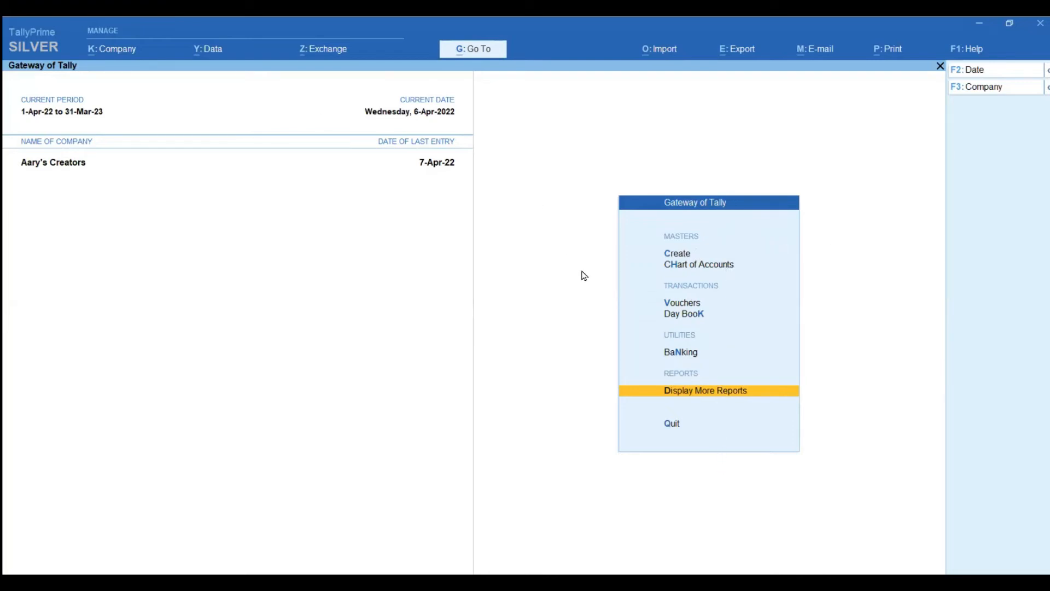
Shut Aary's Creators and log in to it again with the username demo and the account password
{"action": "left_click", "coordinate": [108, 51]}
{"action": "left_click", "coordinate": [113, 111]}
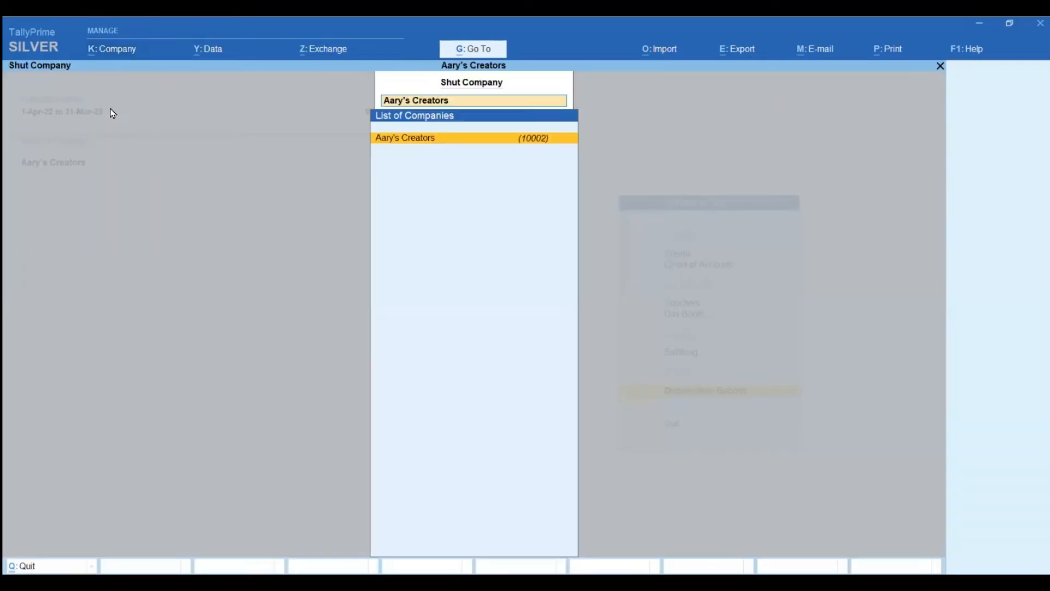
{"action": "key", "text": "Return"}
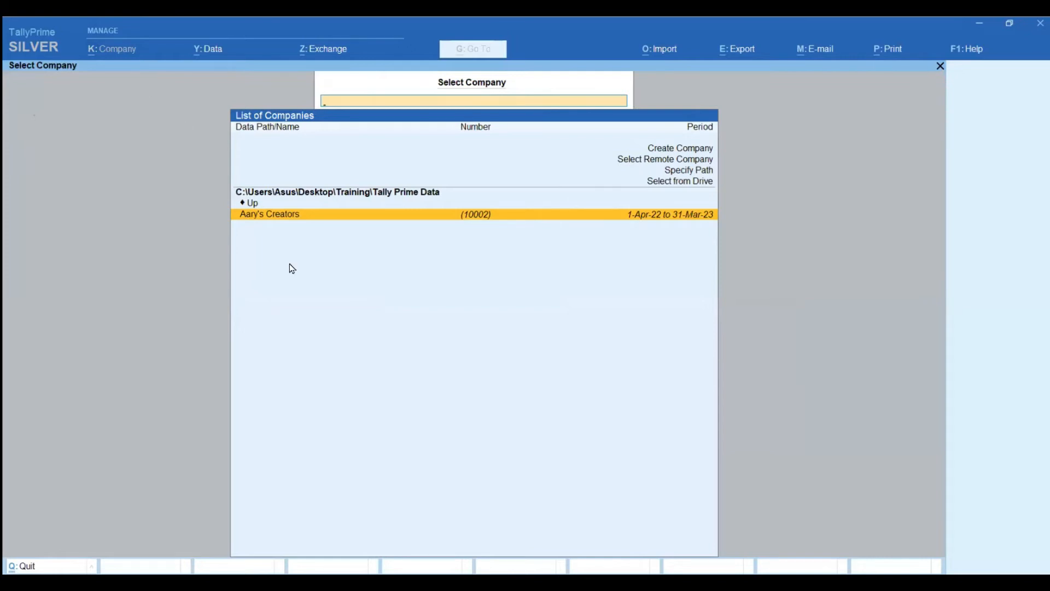
{"action": "key", "text": "Return"}
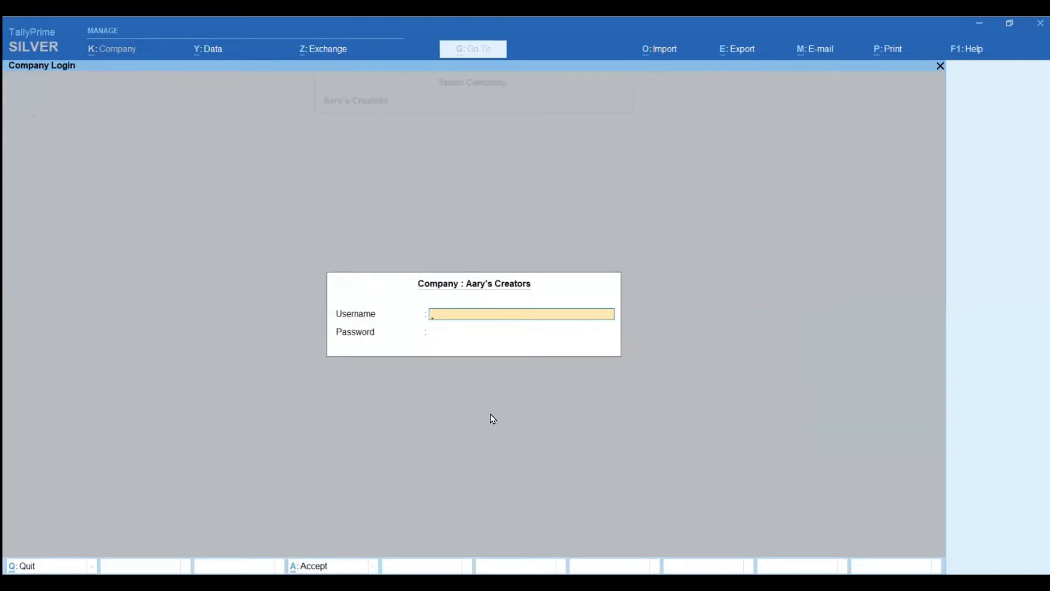
{"action": "type", "text": "demo"}
{"action": "key", "text": "Return"}
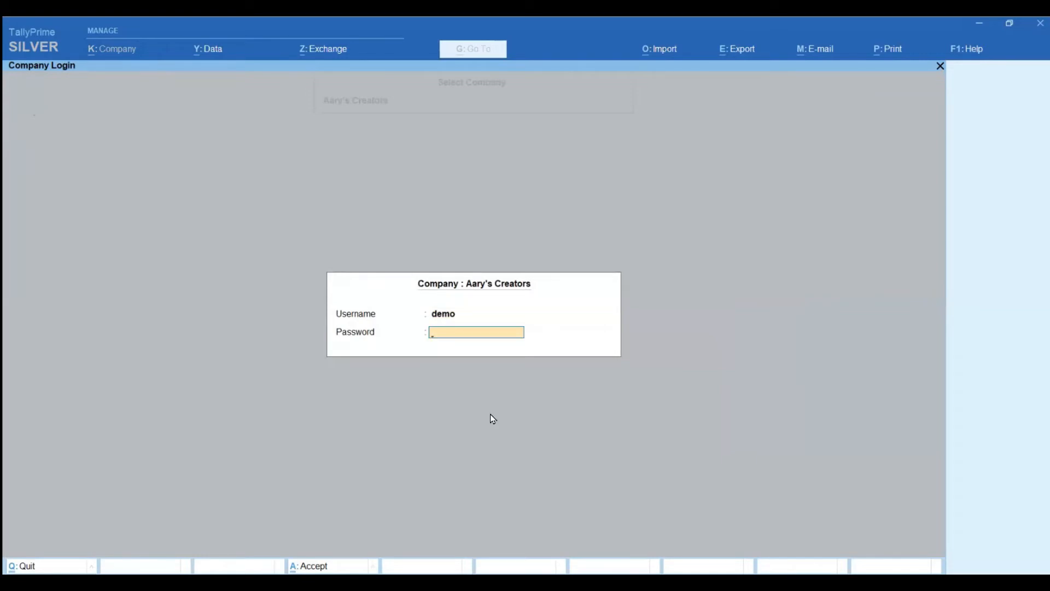
{"action": "key", "text": "Return"}
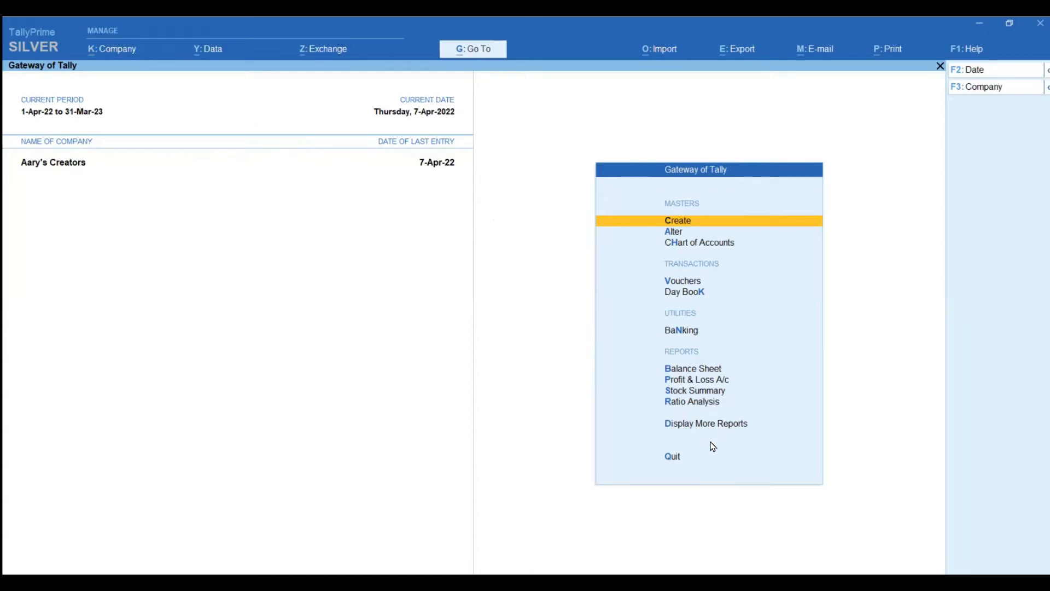
Examine the additional reports available to the demo user, including Statements of Accounts and Account Books
{"action": "key", "text": "d"}
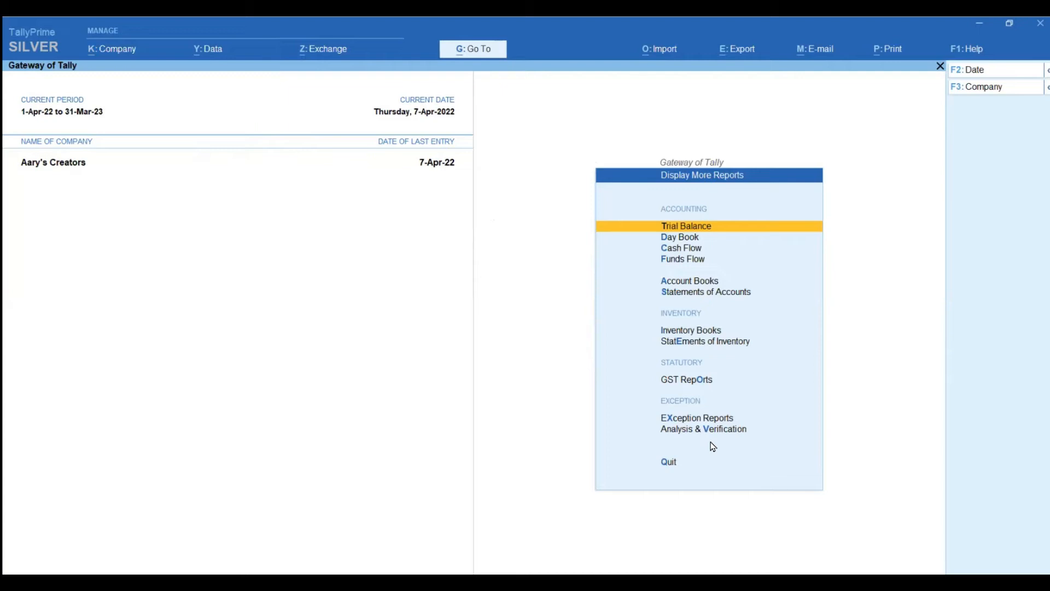
{"action": "key", "text": "Escape"}
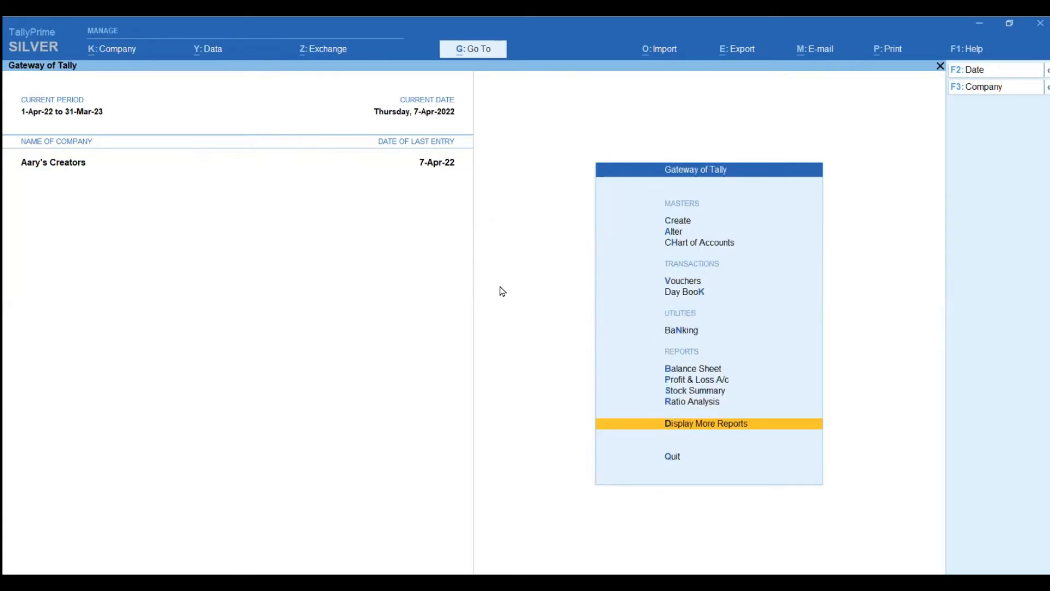
{"action": "left_click", "coordinate": [734, 424]}
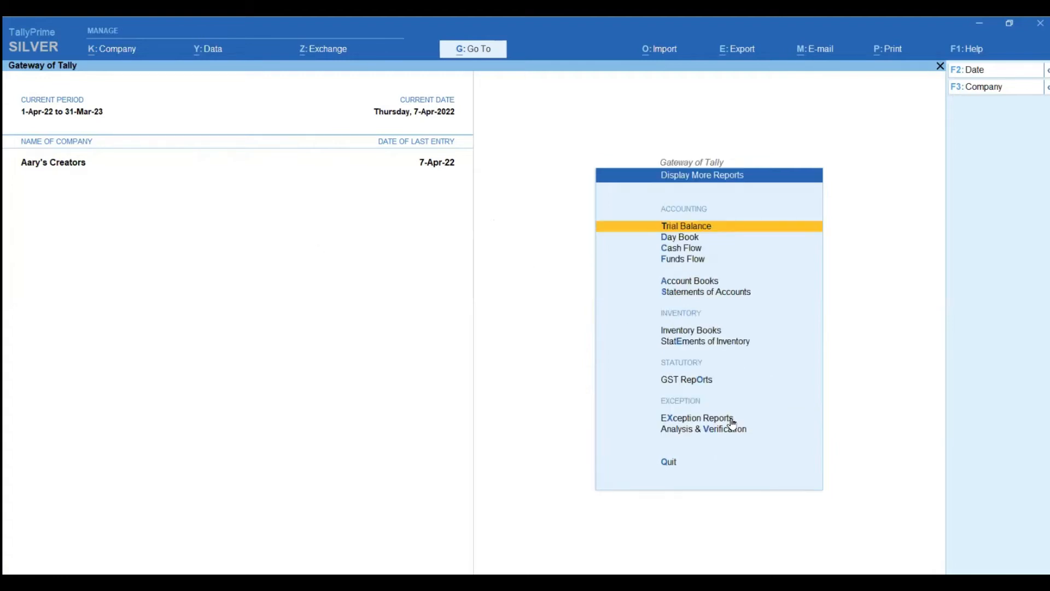
{"action": "key", "text": "s"}
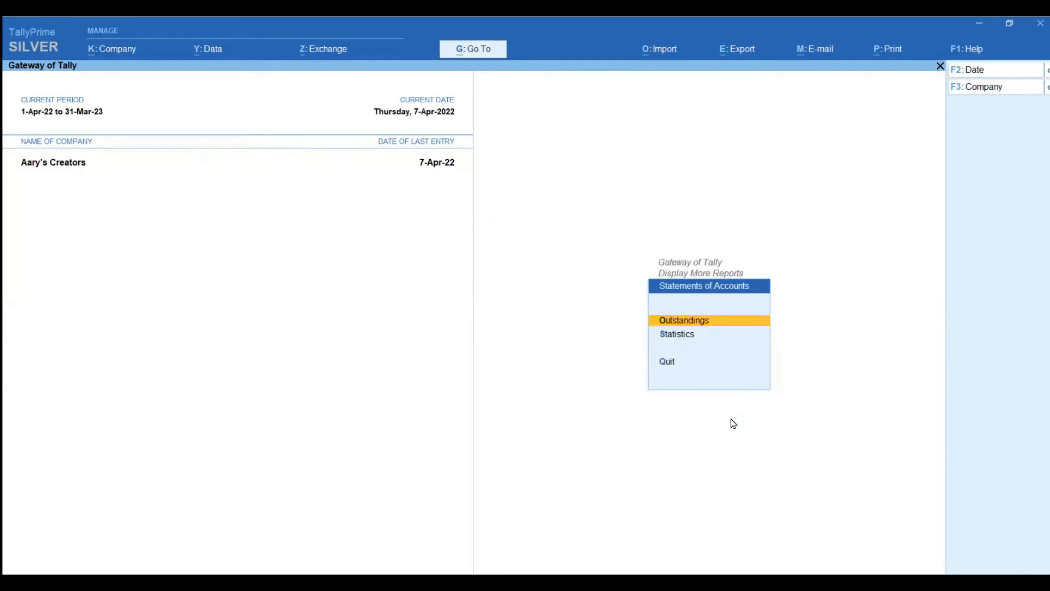
{"action": "key", "text": "Escape"}
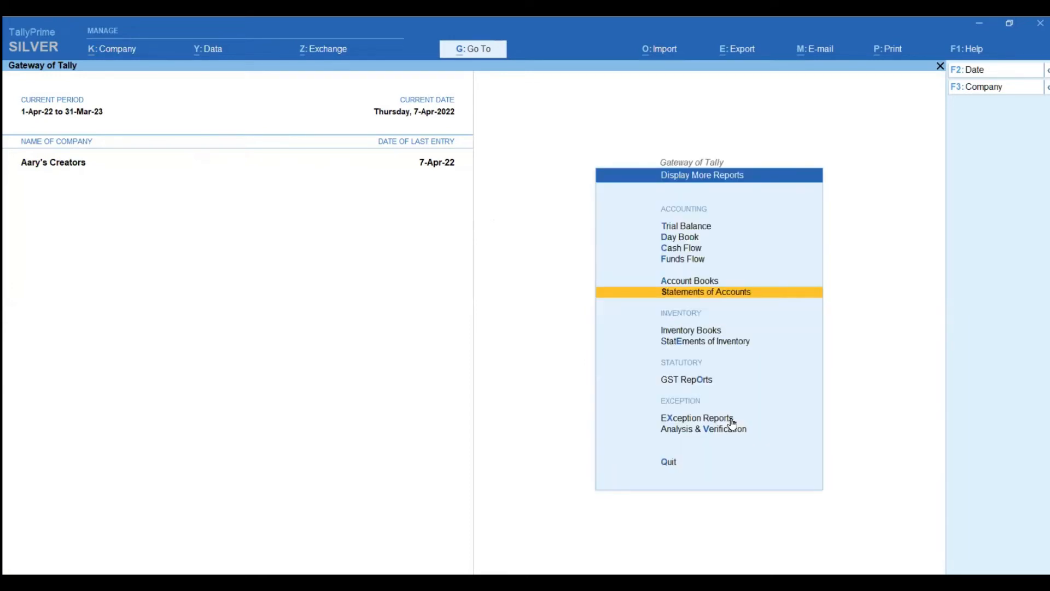
{"action": "key", "text": "a"}
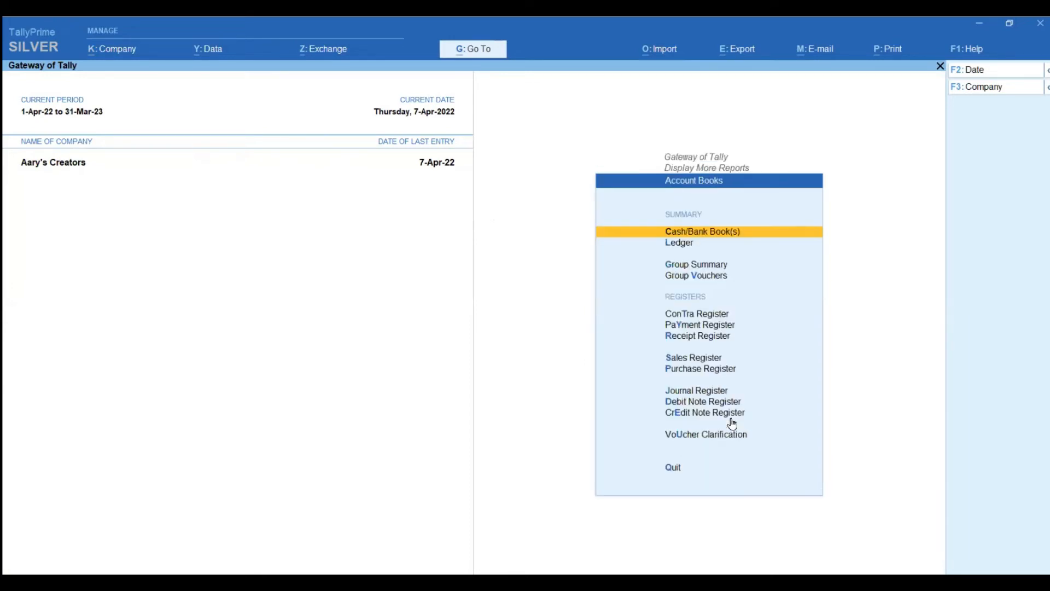
{"action": "key", "text": "Escape"}
{"action": "key", "text": "s"}
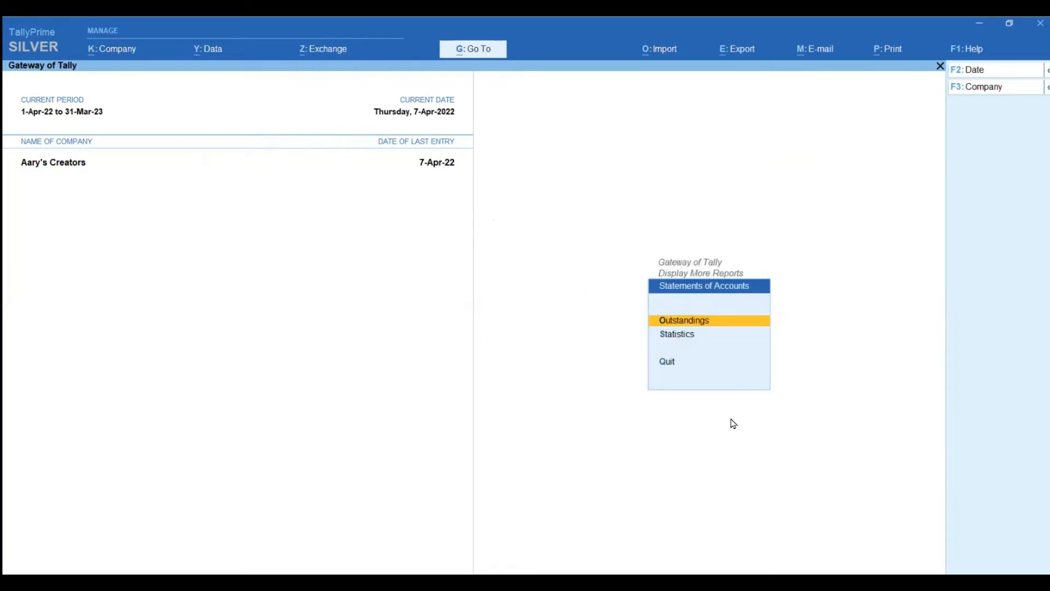
{"action": "key", "text": "Escape"}
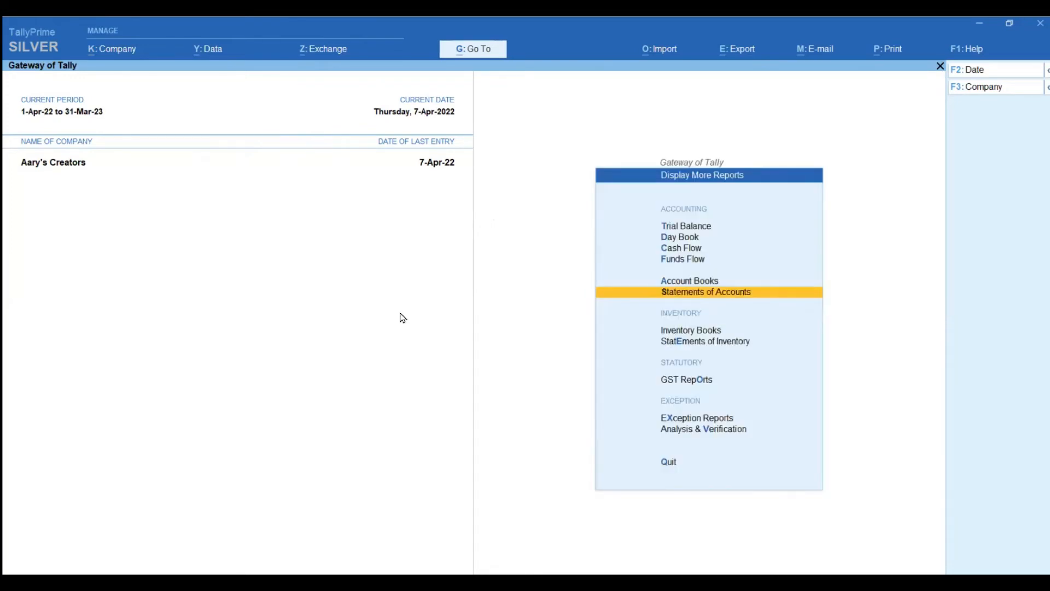
Shut Aary's Creators and log in to it again with the username admin and the administrator password
{"action": "left_click", "coordinate": [134, 62]}
{"action": "left_click", "coordinate": [111, 109]}
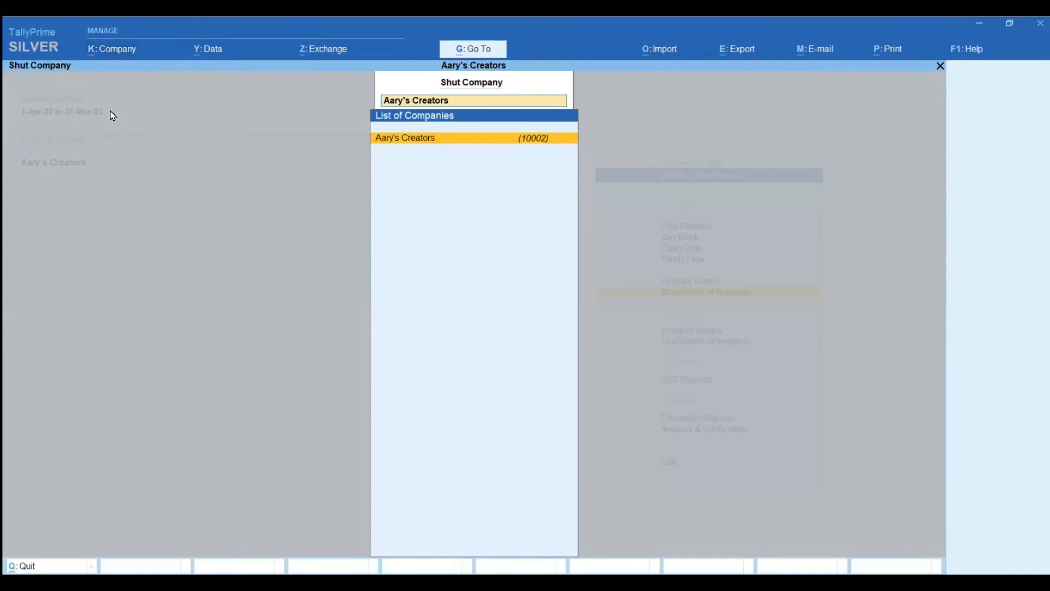
{"action": "key", "text": "Return"}
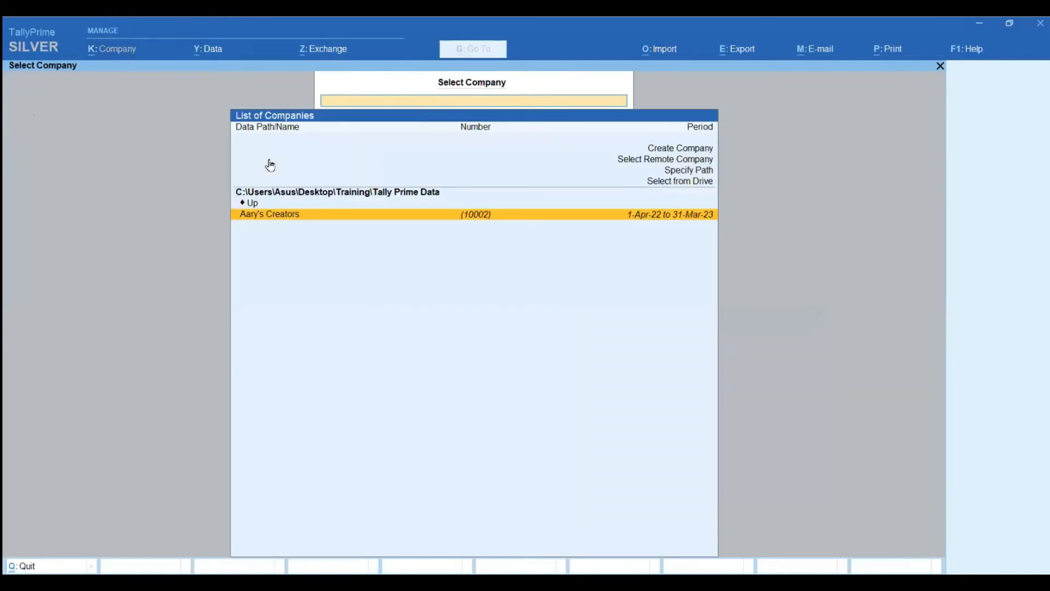
{"action": "left_click", "coordinate": [337, 214]}
{"action": "type", "text": "admin"}
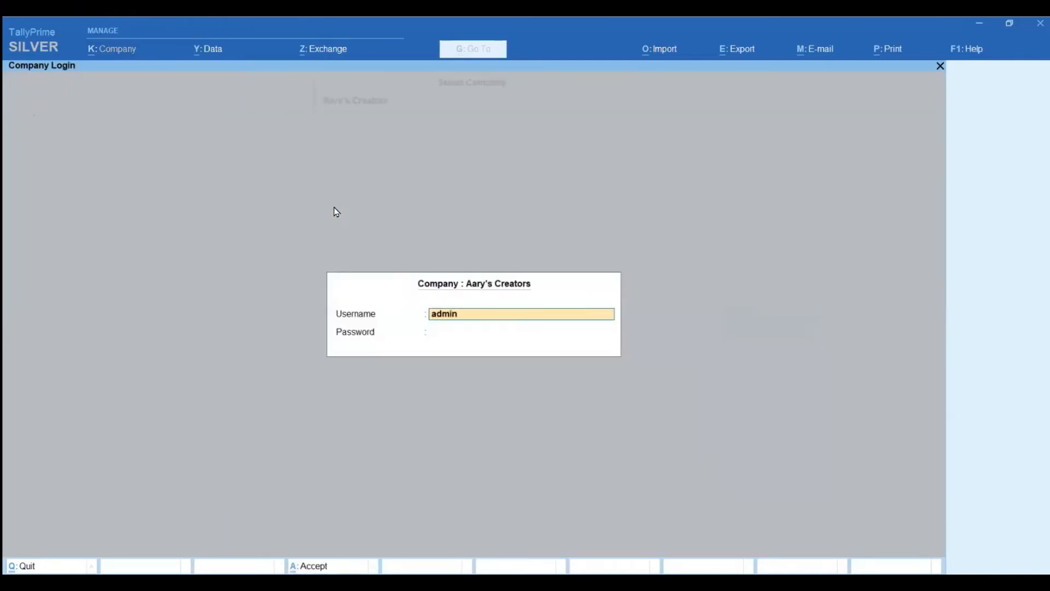
{"action": "key", "text": "Return"}
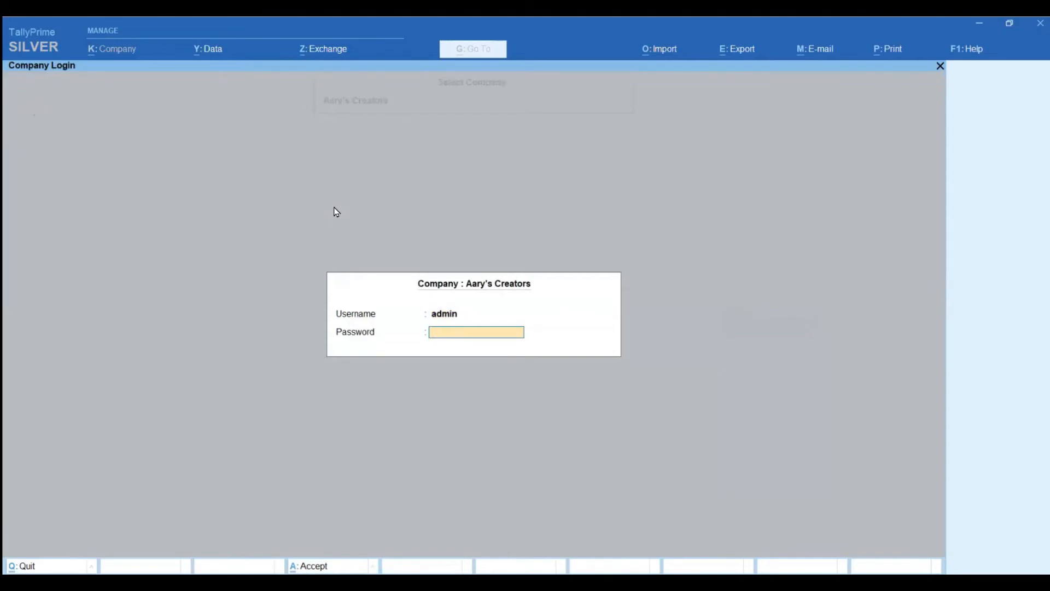
{"action": "key", "text": "Return"}
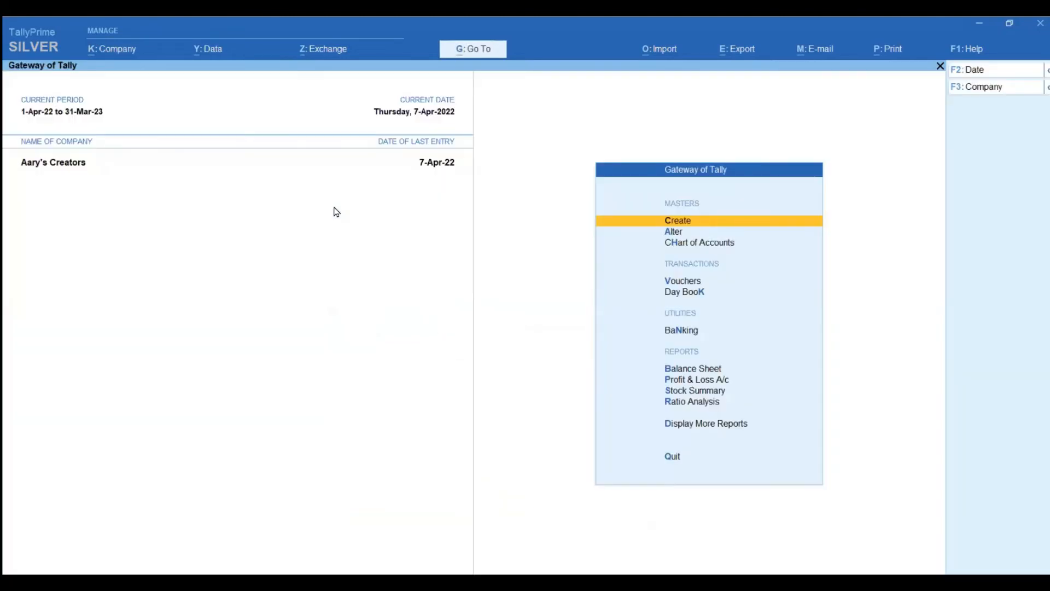
Alter Aary's Creators, keeping Enable TallyAudit features at Yes, and save the company details
{"action": "left_click", "coordinate": [129, 52]}
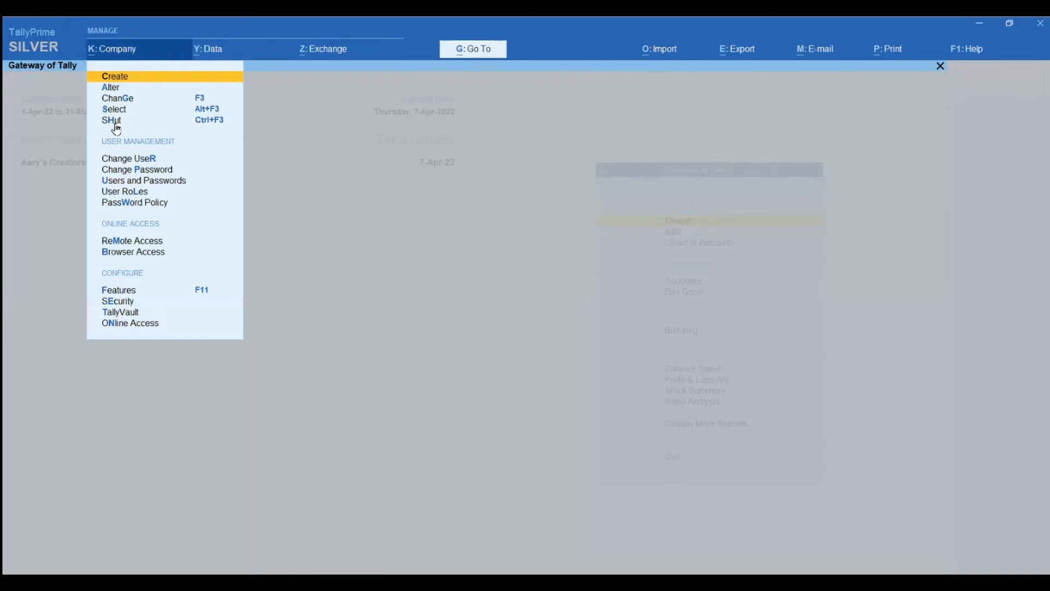
{"action": "left_click", "coordinate": [113, 90]}
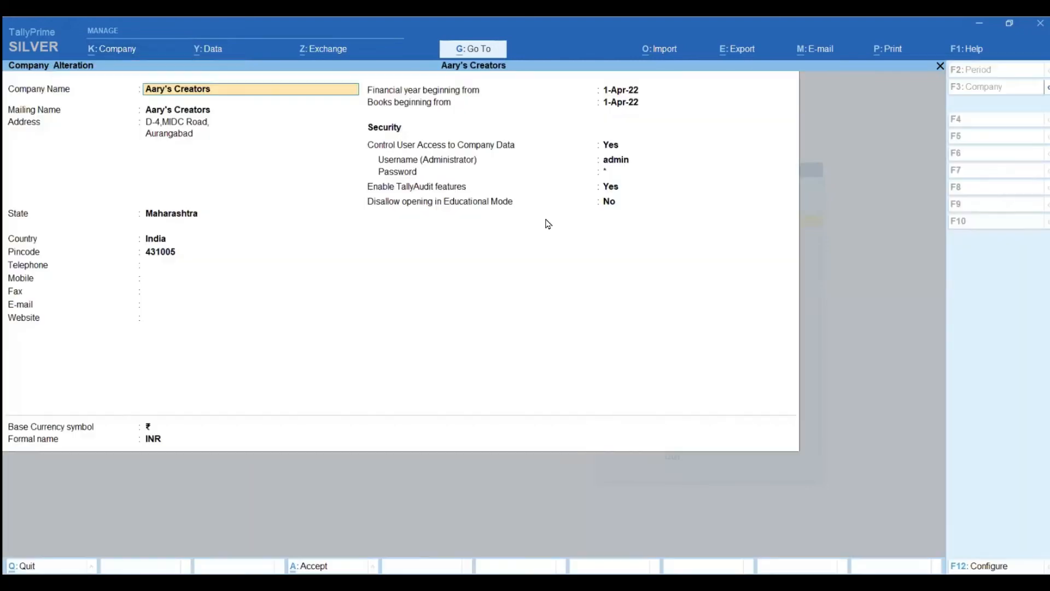
{"action": "left_click", "coordinate": [609, 189]}
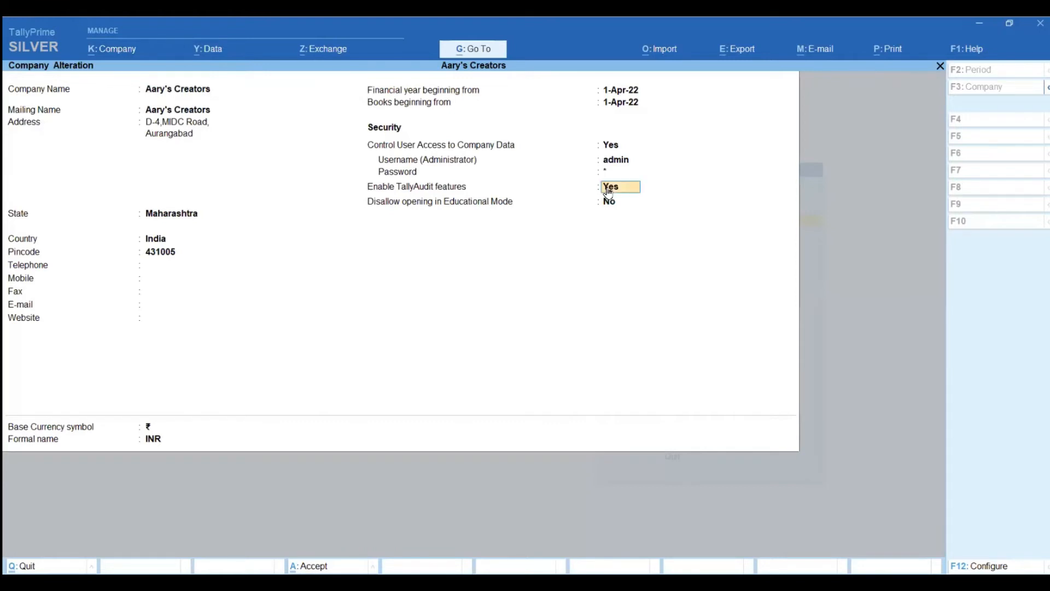
{"action": "key", "text": "Return"}
{"action": "key", "text": "Return"}
{"action": "key", "text": "Return"}
{"action": "key", "text": "Return"}
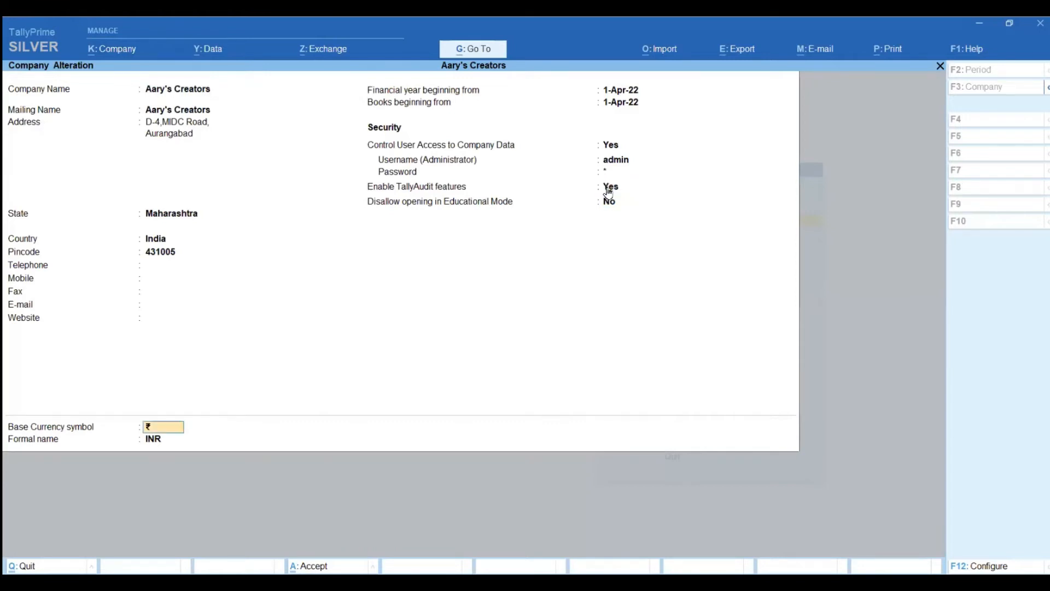
{"action": "key", "text": "y"}
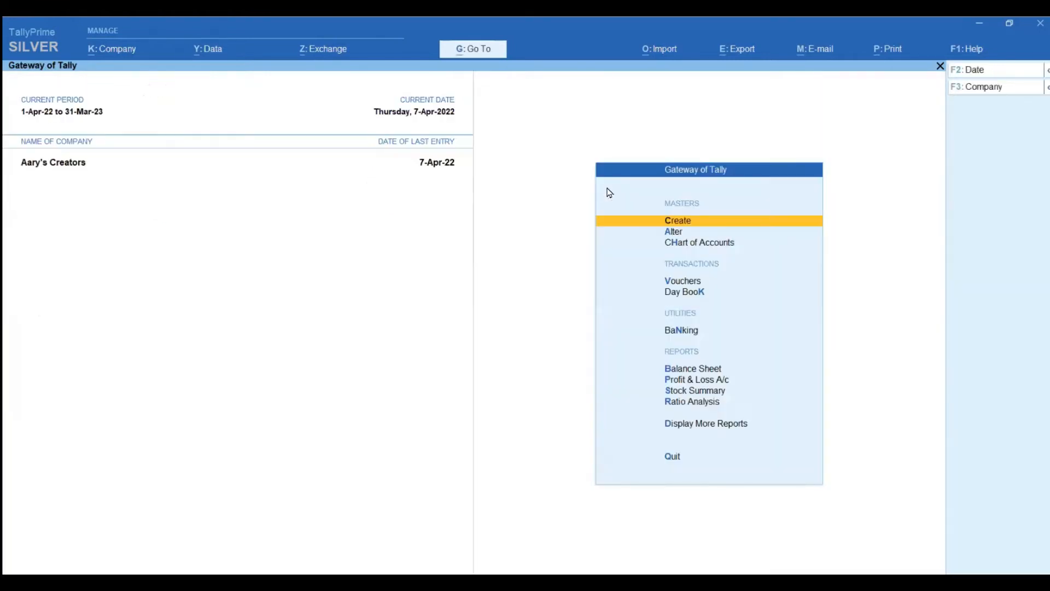
Review the company's user roles from Audit Level through the facilities of the role below it, and leave the security levels
{"action": "left_click", "coordinate": [136, 56]}
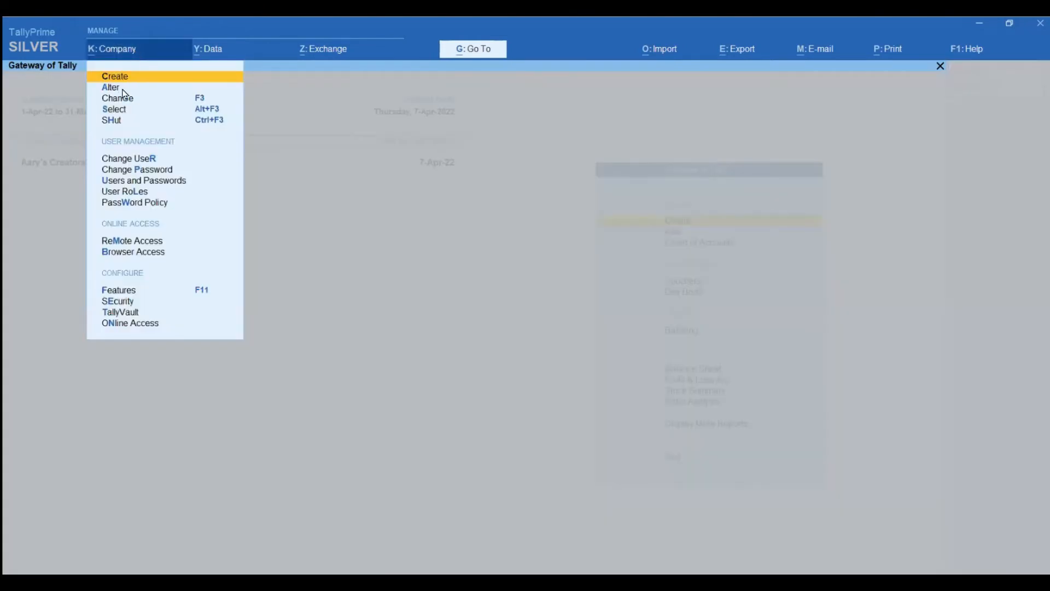
{"action": "left_click", "coordinate": [131, 194]}
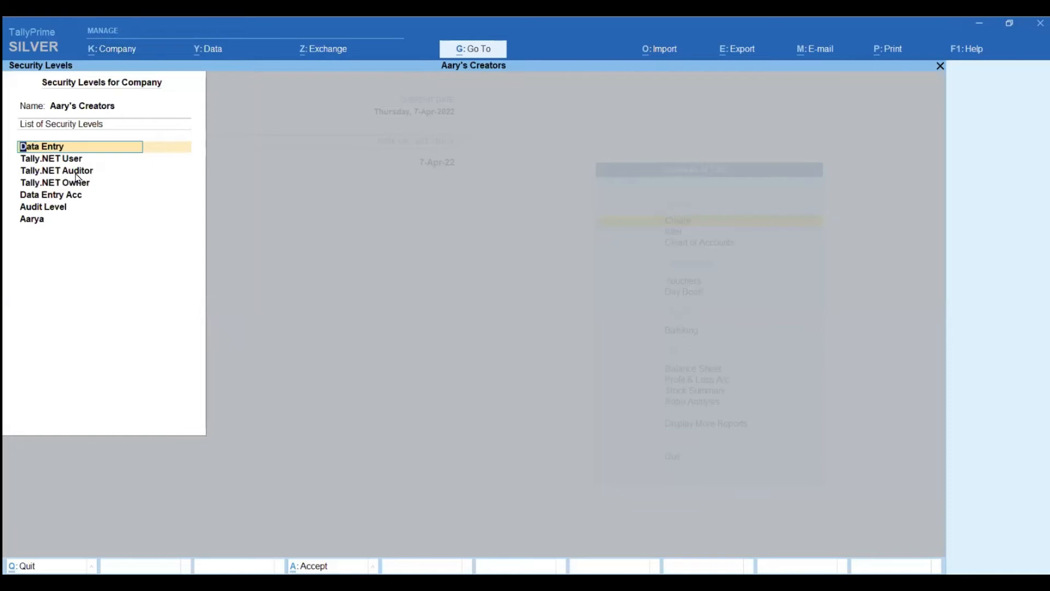
{"action": "left_click", "coordinate": [59, 208]}
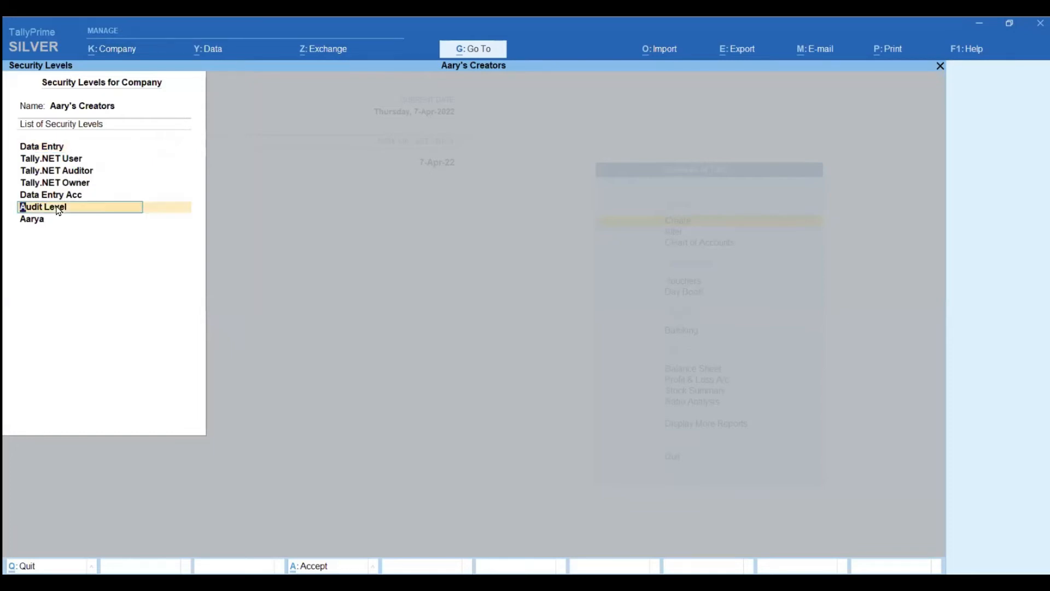
{"action": "key", "text": "Return"}
{"action": "key", "text": "Return"}
{"action": "key", "text": "Return"}
{"action": "key", "text": "Return"}
{"action": "key", "text": "Return"}
{"action": "key", "text": "Return"}
{"action": "key", "text": "Return"}
{"action": "key", "text": "Return"}
{"action": "key", "text": "Return"}
{"action": "key", "text": "Return"}
{"action": "key", "text": "Return"}
{"action": "key", "text": "Return"}
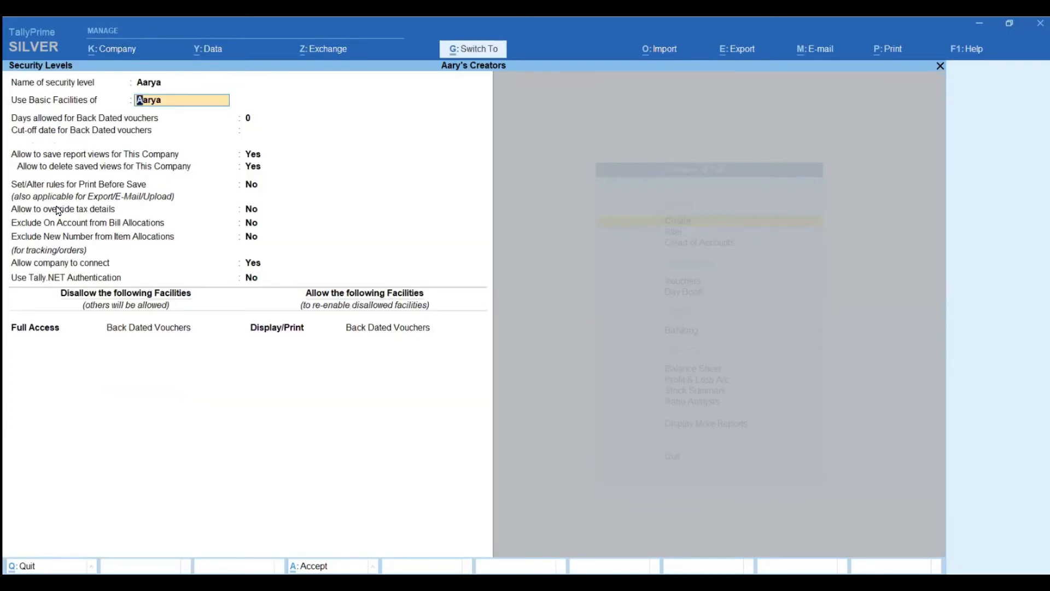
{"action": "key", "text": "Escape"}
{"action": "key", "text": "Escape"}
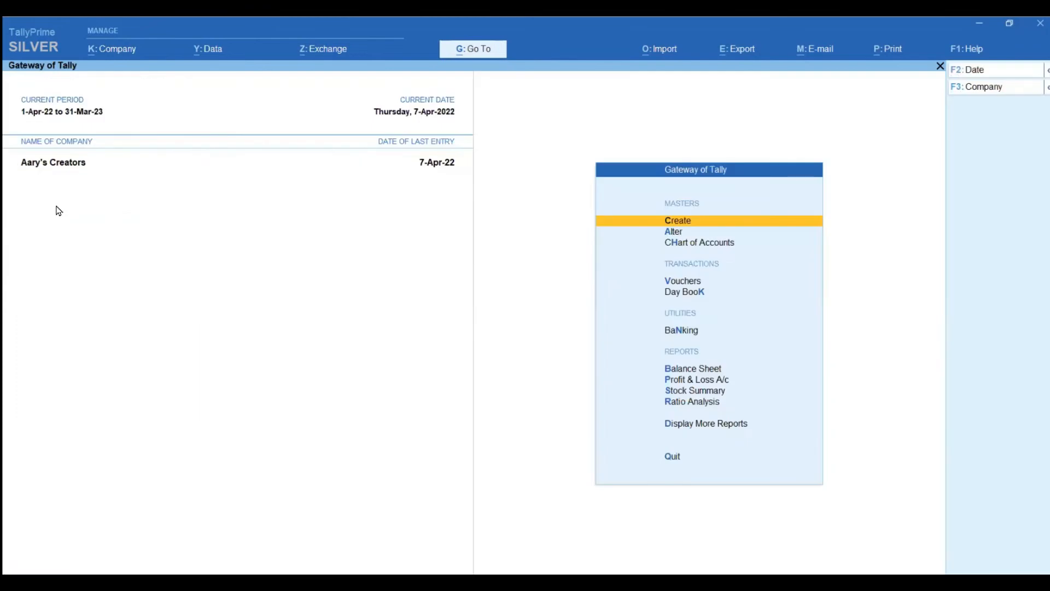
Shut Aary's Creators and log in to it again with the username demo and that user's password
{"action": "left_click", "coordinate": [127, 48]}
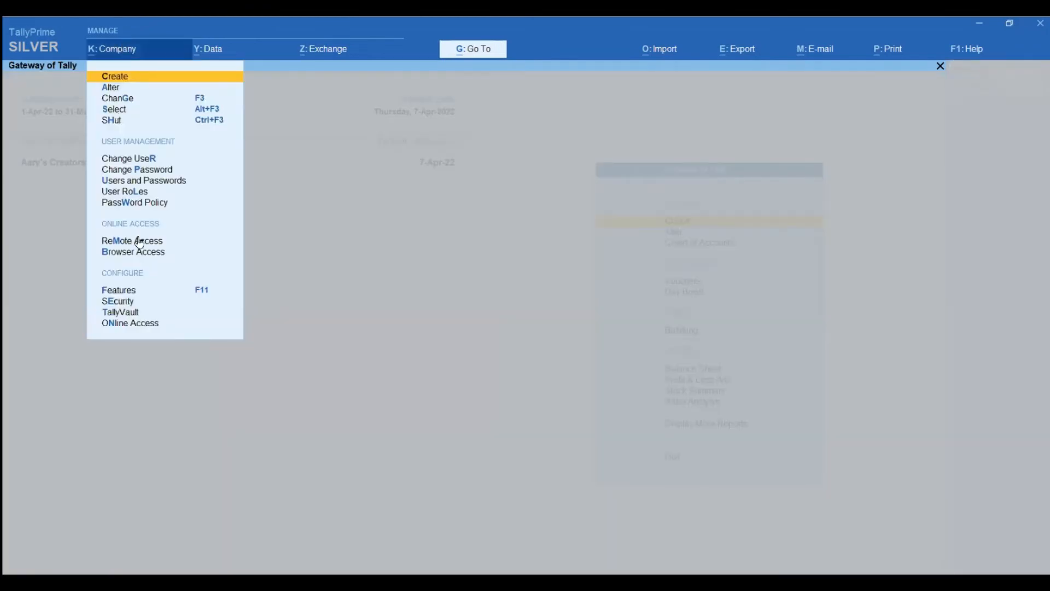
{"action": "left_click", "coordinate": [117, 122]}
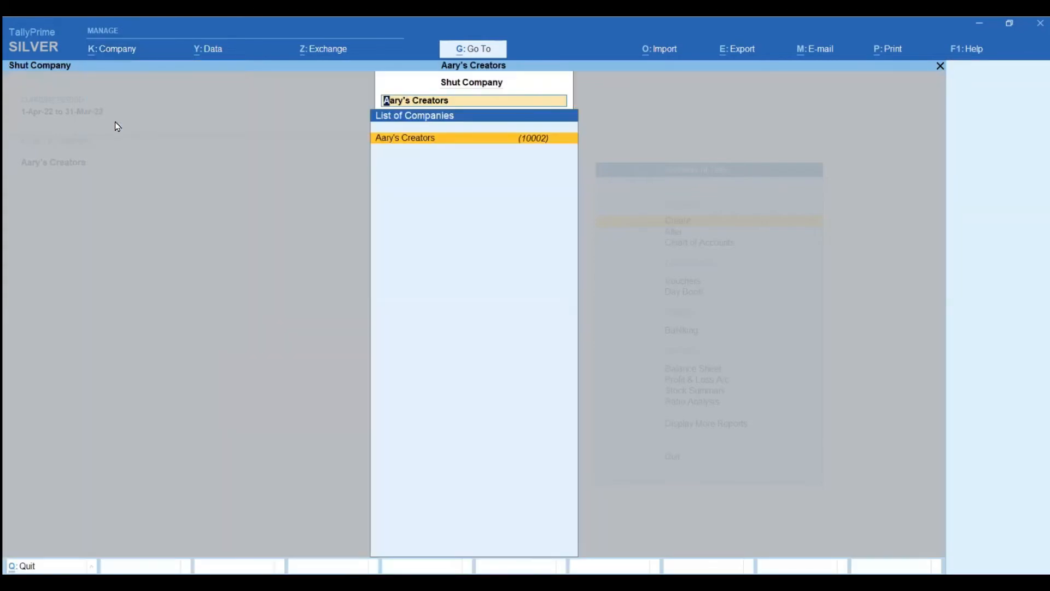
{"action": "key", "text": "Return"}
{"action": "key", "text": "Return"}
{"action": "type", "text": "demo"}
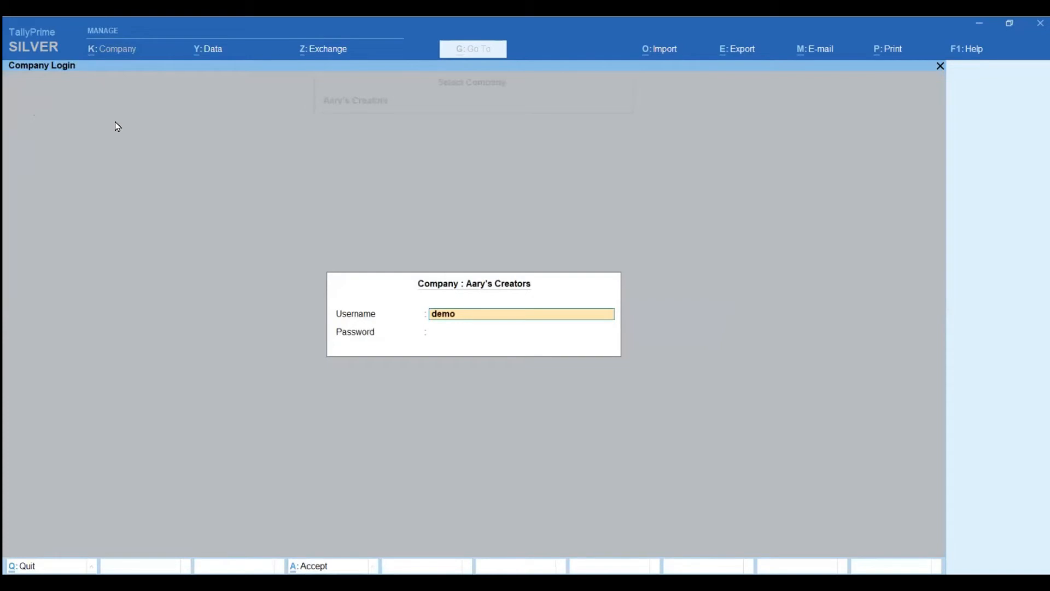
{"action": "key", "text": "Return"}
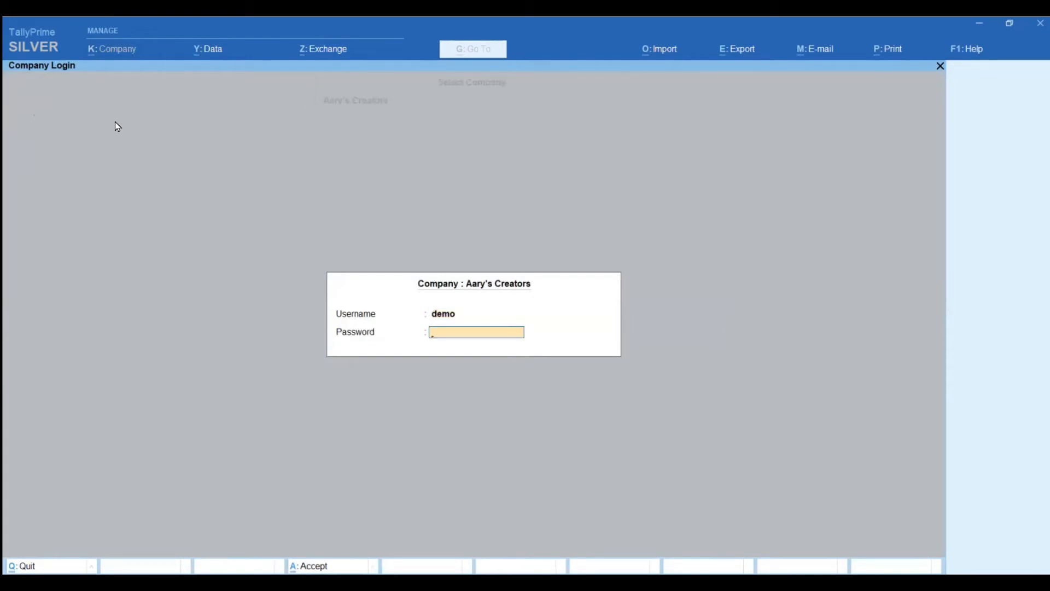
{"action": "key", "text": "Return"}
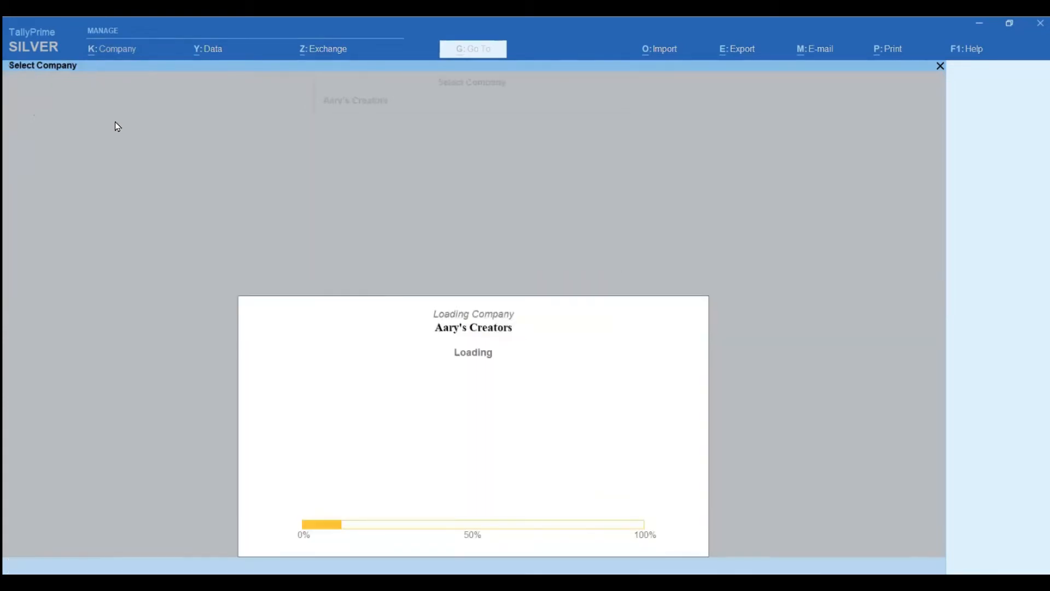
Check which Statements of Accounts reports the demo user can access under the additional reports, and return to the Gateway of Tally
{"action": "key", "text": "d"}
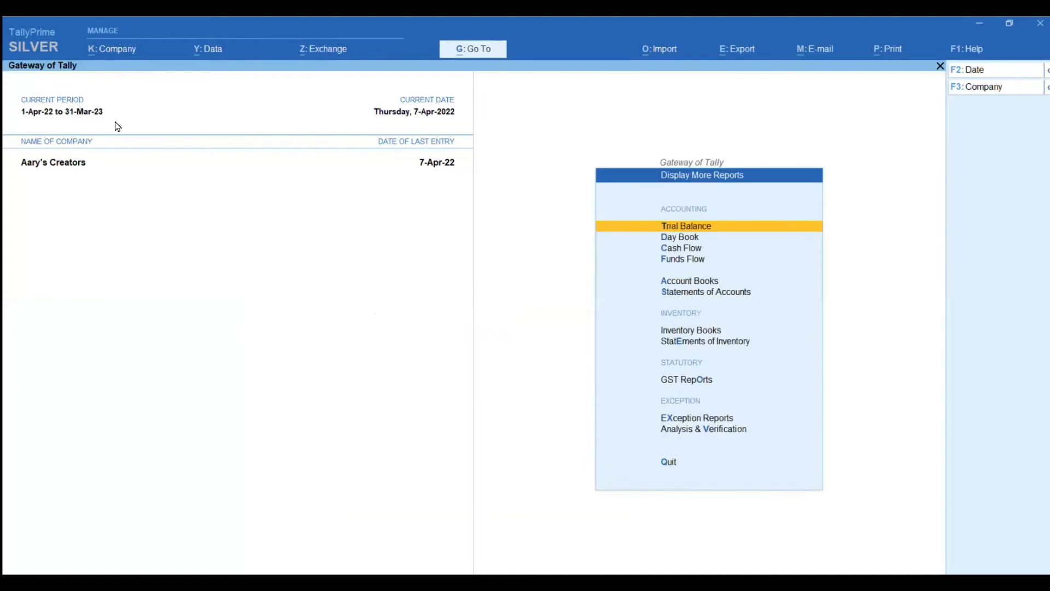
{"action": "key", "text": "s"}
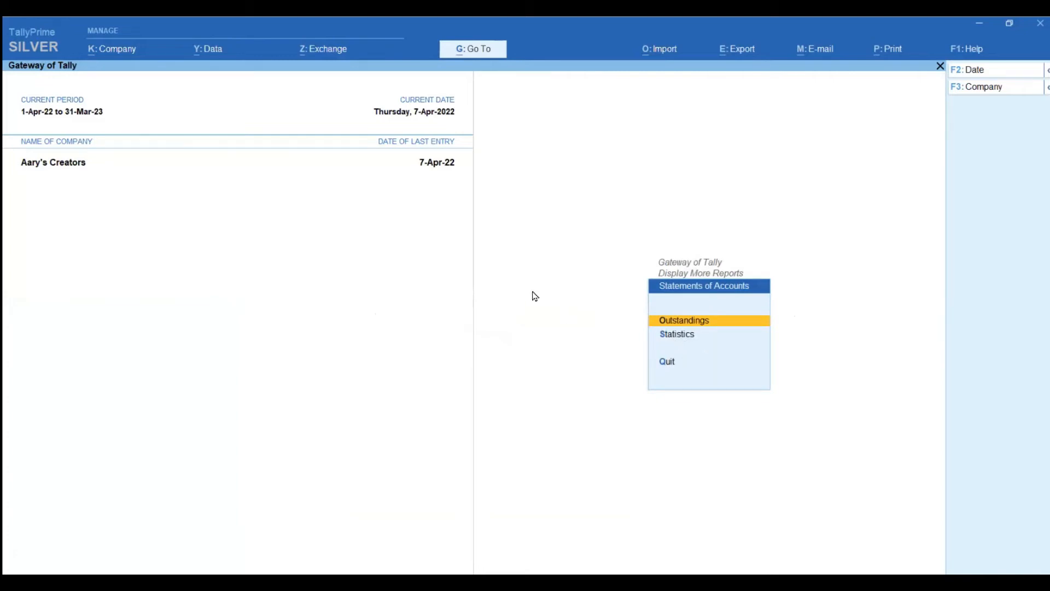
{"action": "key", "text": "Escape"}
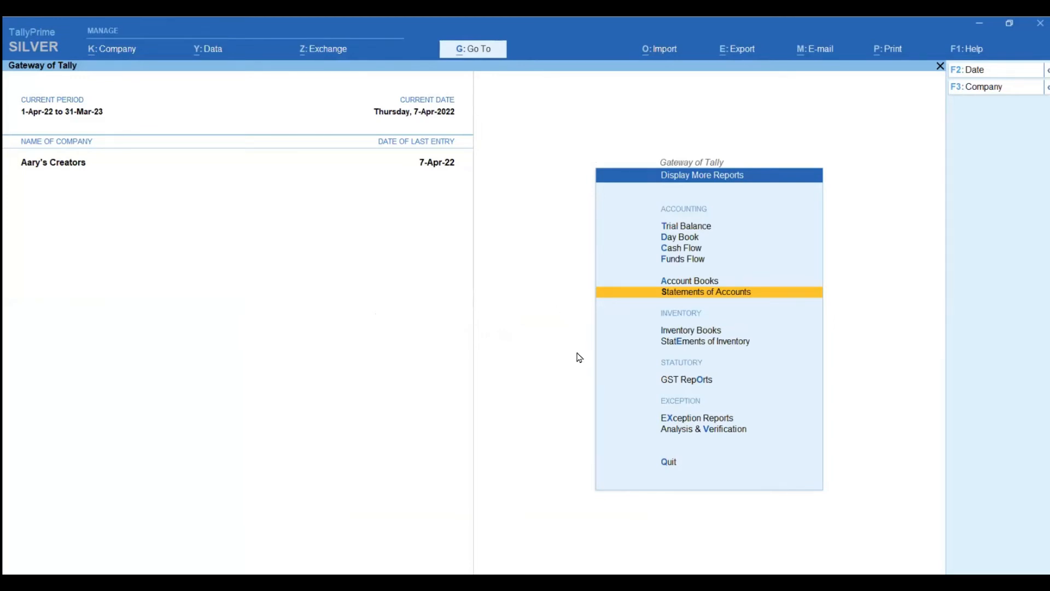
{"action": "key", "text": "Escape"}
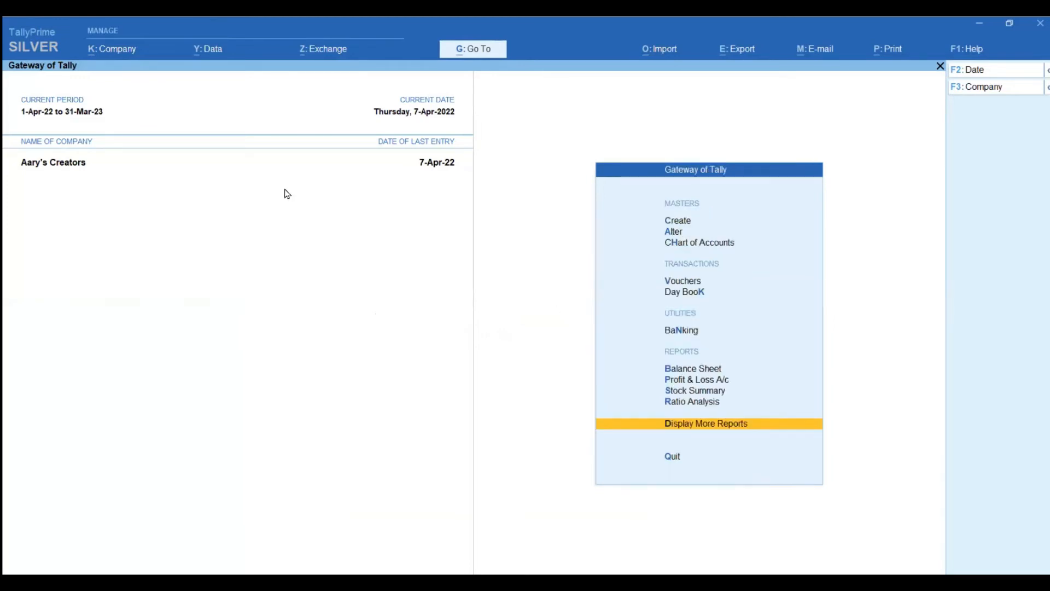
Shut the company and log in to Aary's Creators with the username admin and the administrator password
{"action": "left_click", "coordinate": [118, 57]}
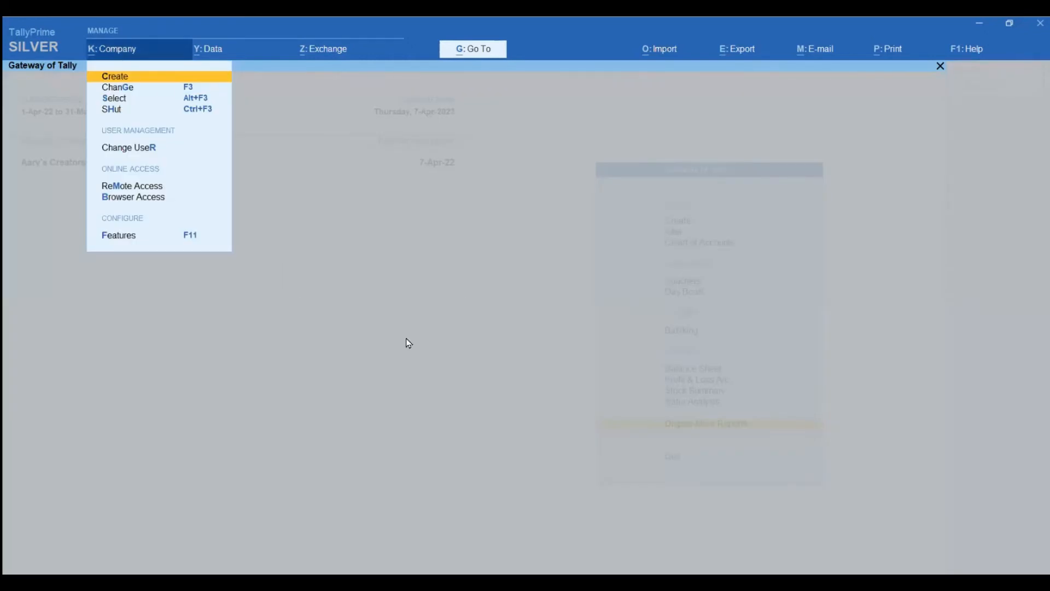
{"action": "left_click", "coordinate": [116, 112]}
{"action": "key", "text": "Return"}
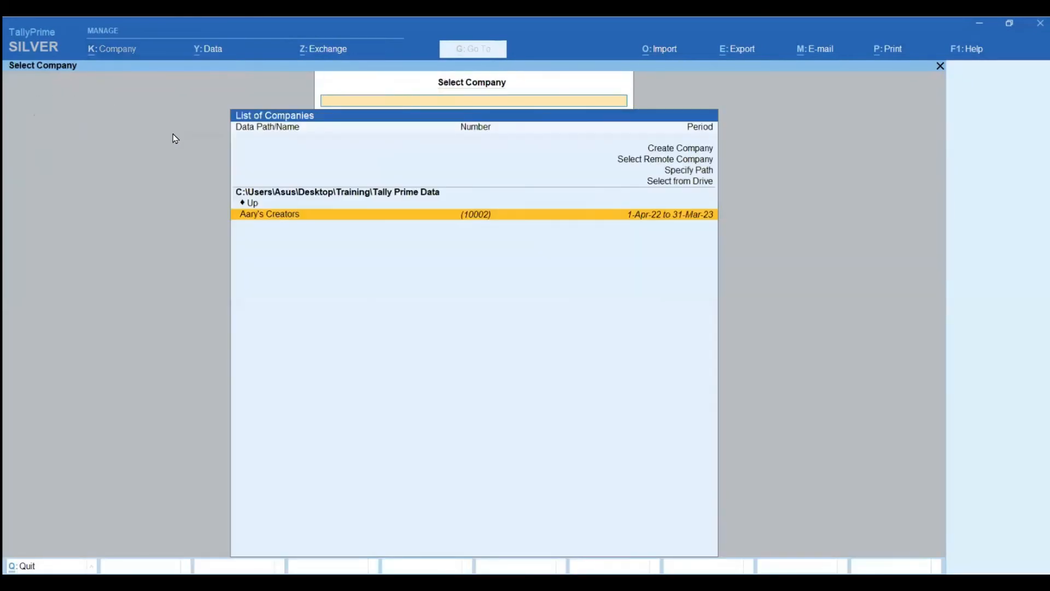
{"action": "key", "text": "Return"}
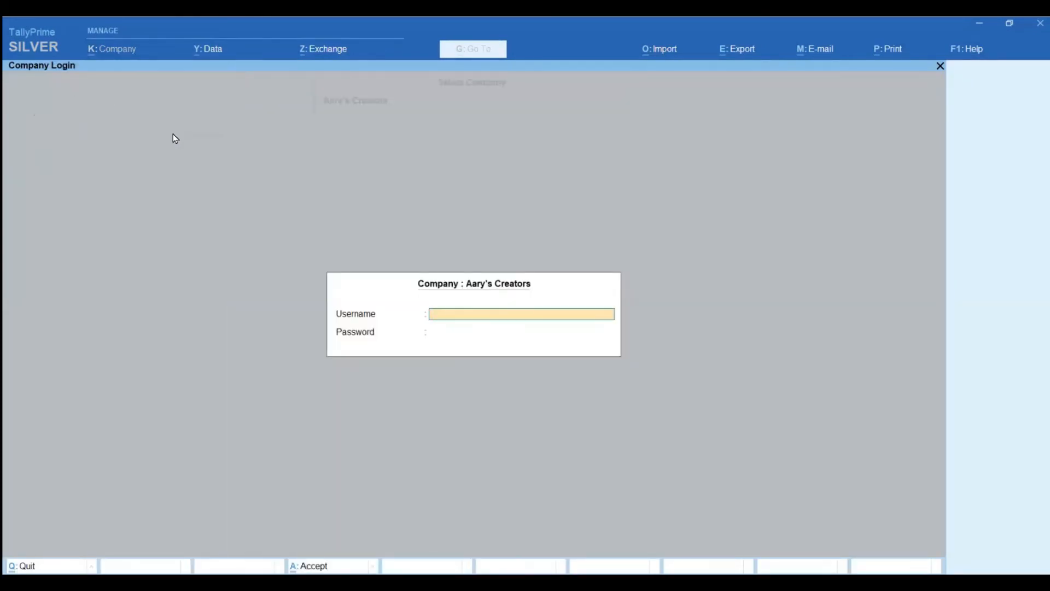
{"action": "key", "text": "Escape"}
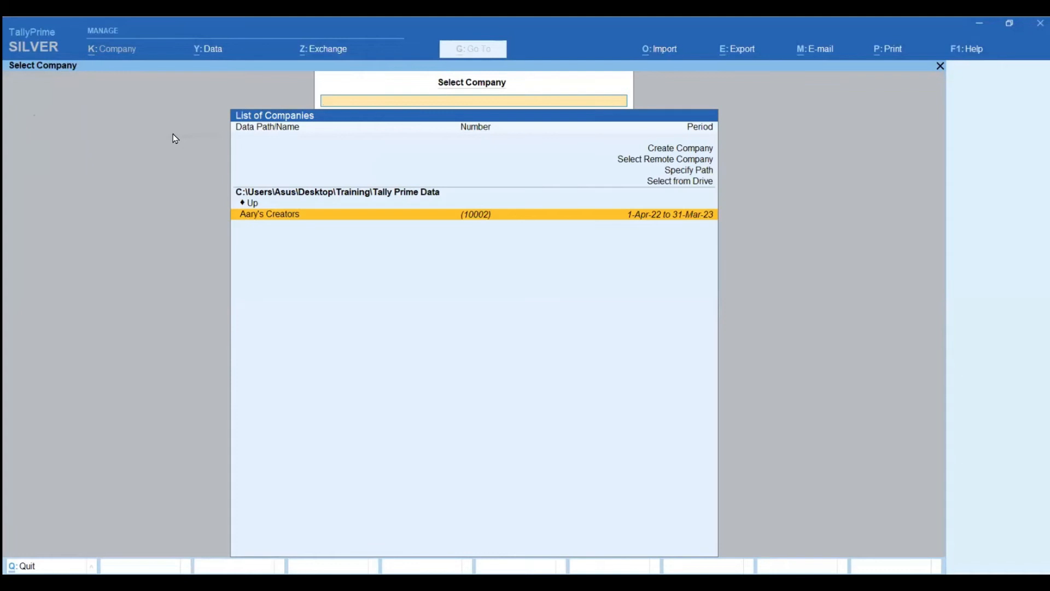
{"action": "left_click", "coordinate": [282, 216]}
{"action": "type", "text": "a"}
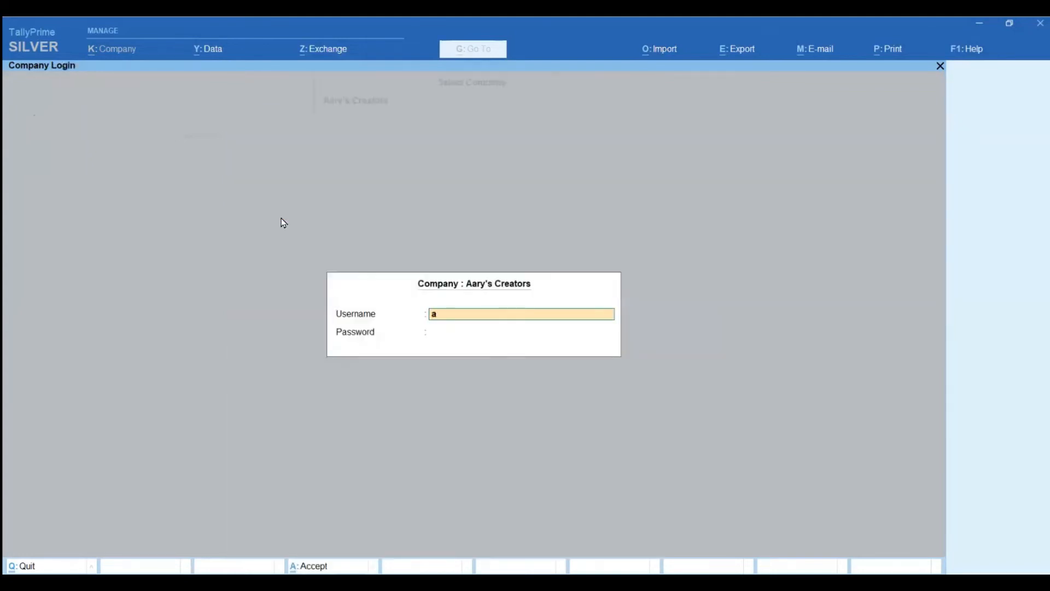
{"action": "type", "text": "dmin"}
{"action": "key", "text": "Return"}
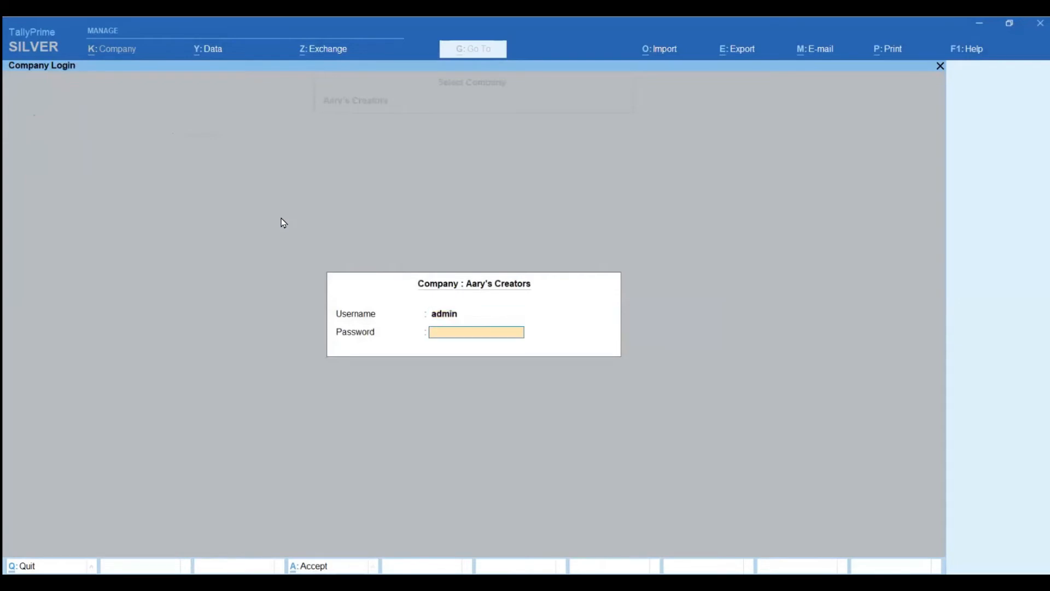
{"action": "key", "text": "Return"}
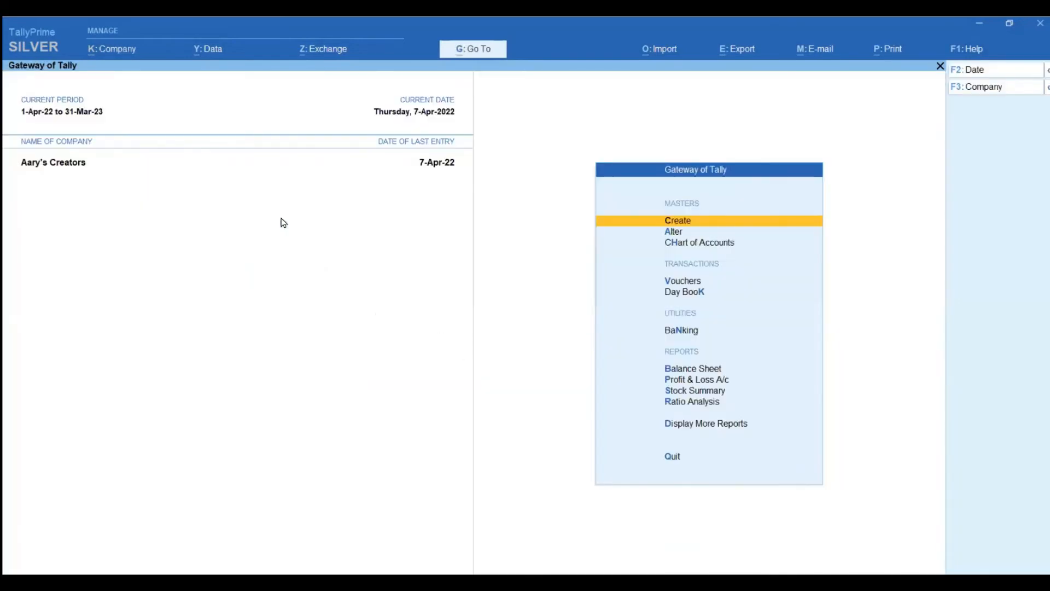
Encrypt Aary's Creators with a confirmed TallyVault password, and create a copy of the company
{"action": "left_click", "coordinate": [120, 55]}
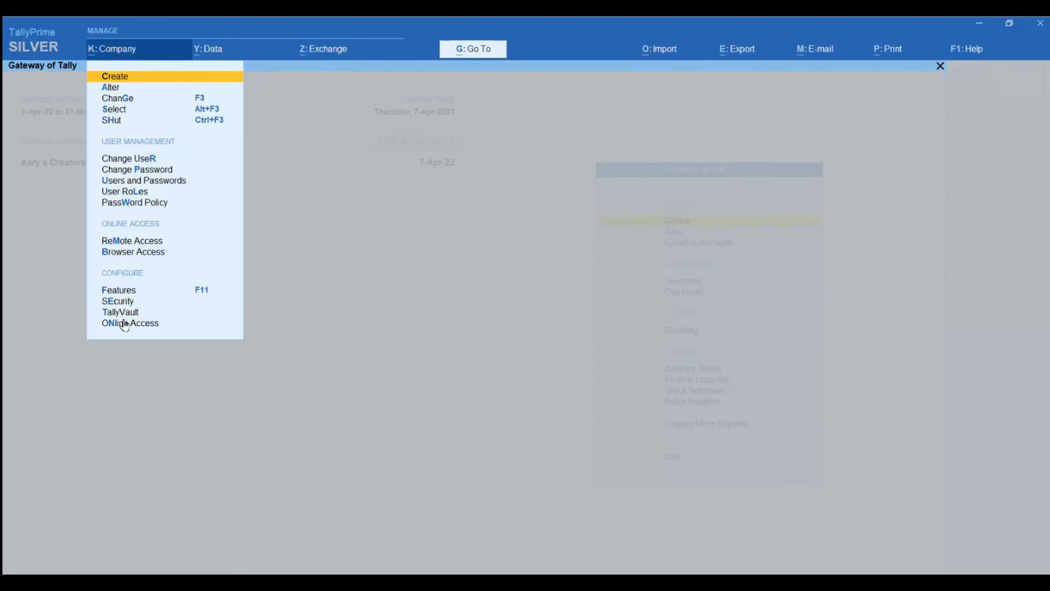
{"action": "left_click", "coordinate": [125, 314]}
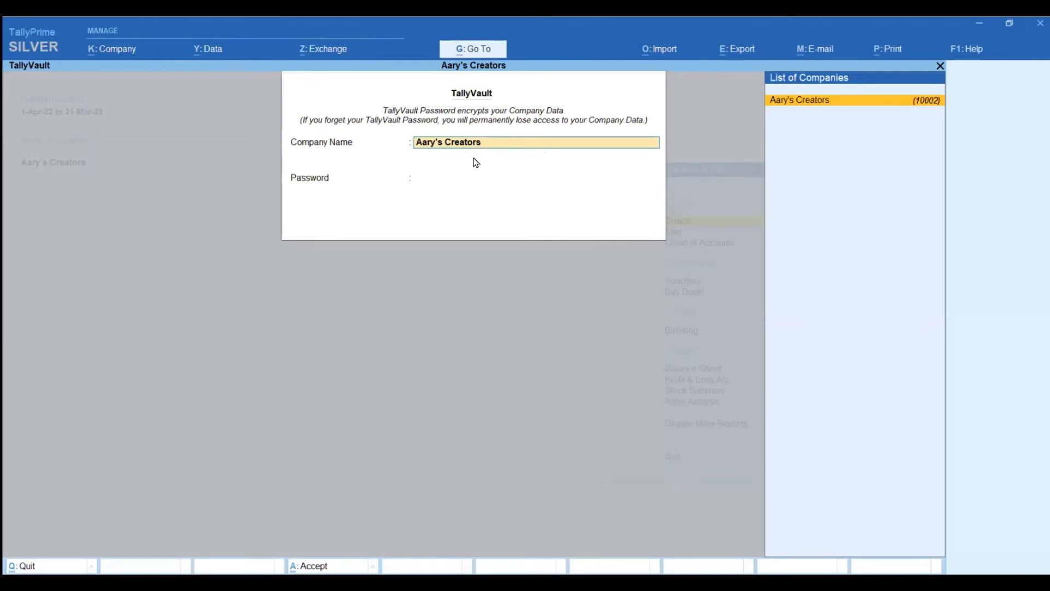
{"action": "key", "text": "Return"}
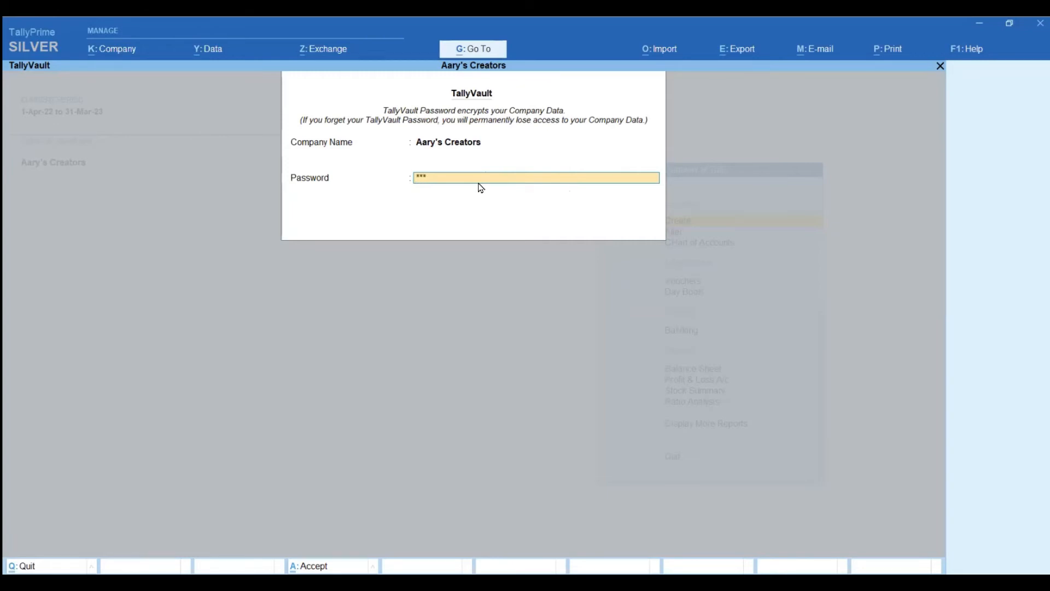
{"action": "key", "text": "Return"}
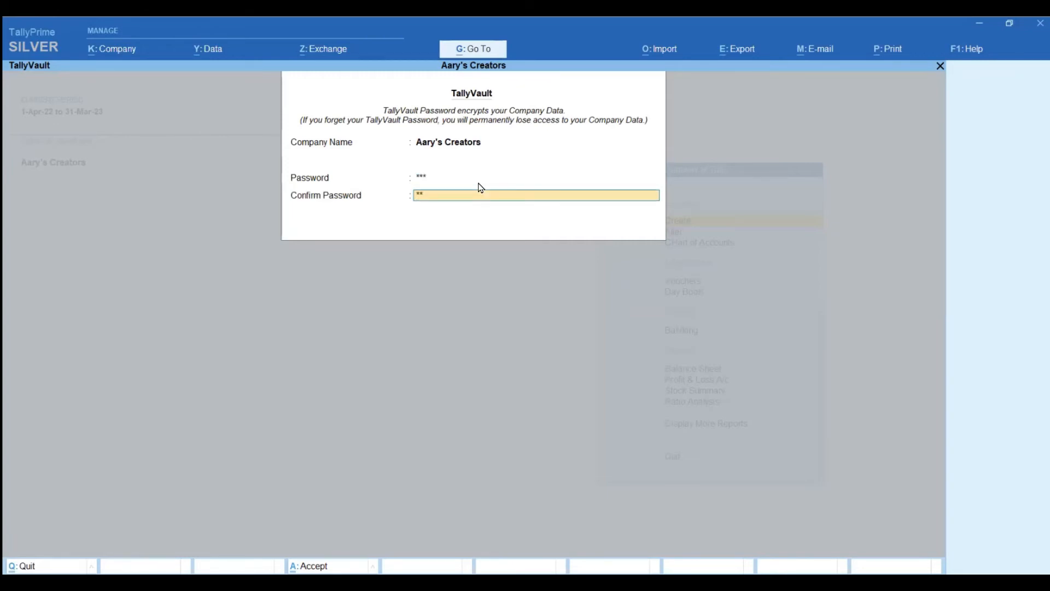
{"action": "key", "text": "Return"}
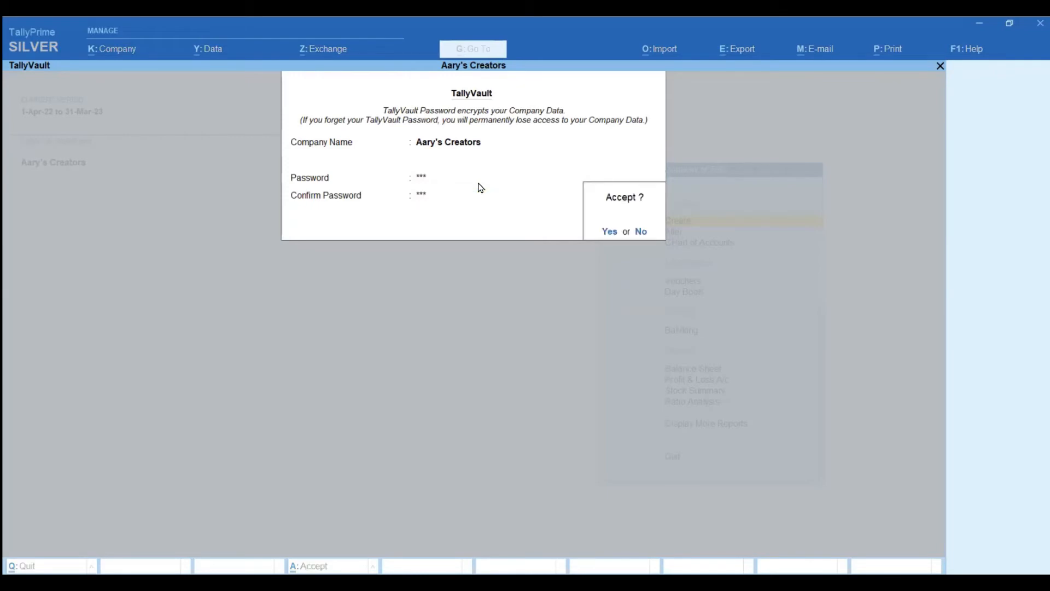
{"action": "key", "text": "Return"}
{"action": "key", "text": "Return"}
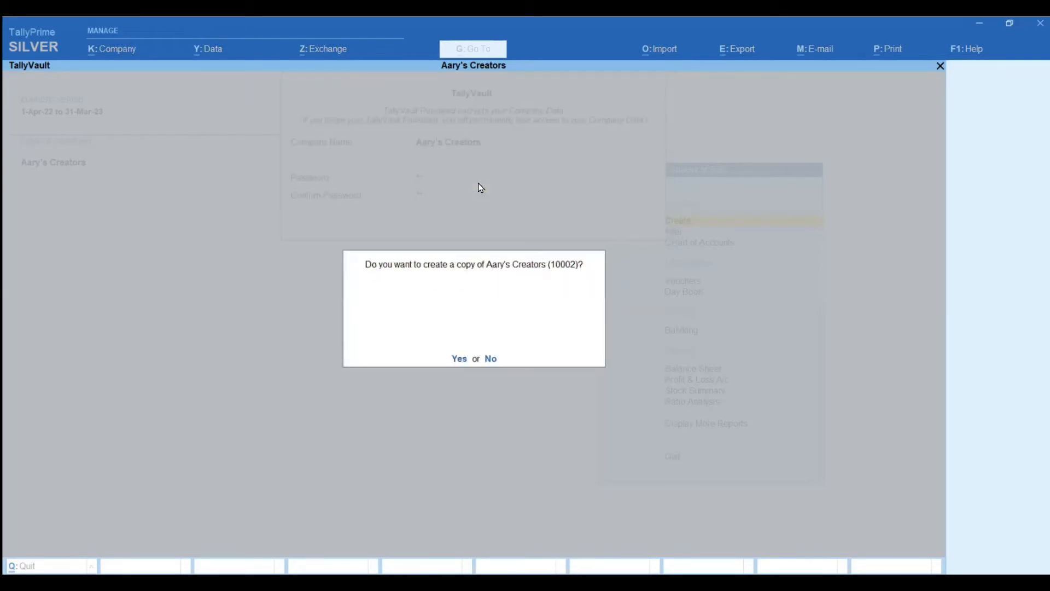
{"action": "key", "text": "Return"}
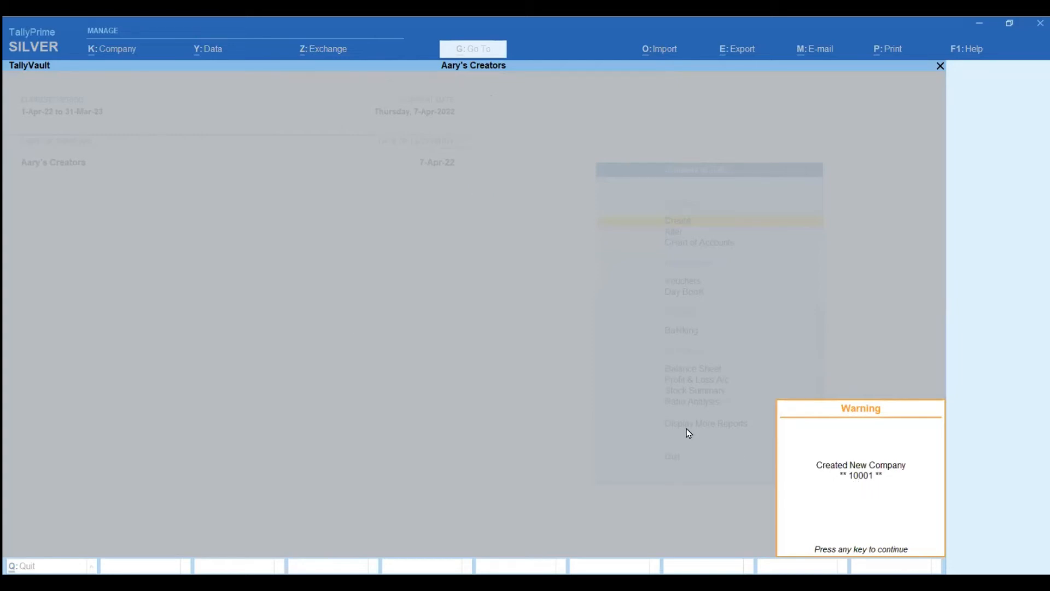
{"action": "key", "text": "Return"}
{"action": "key", "text": "Escape"}
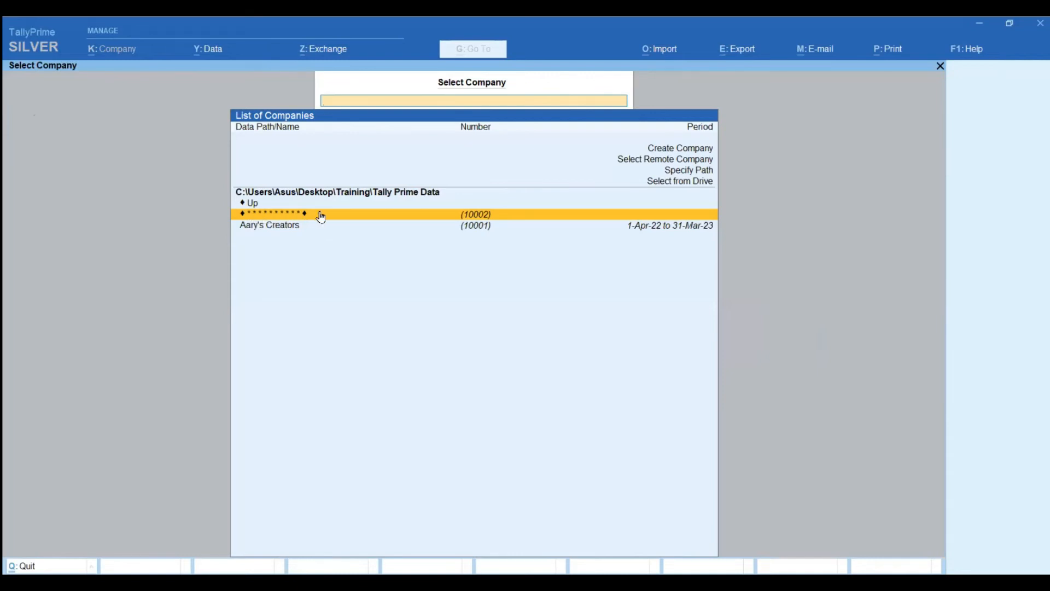
Open the encrypted company with the TallyVault password and log in with the username admin and the administrator password
{"action": "left_click", "coordinate": [479, 219]}
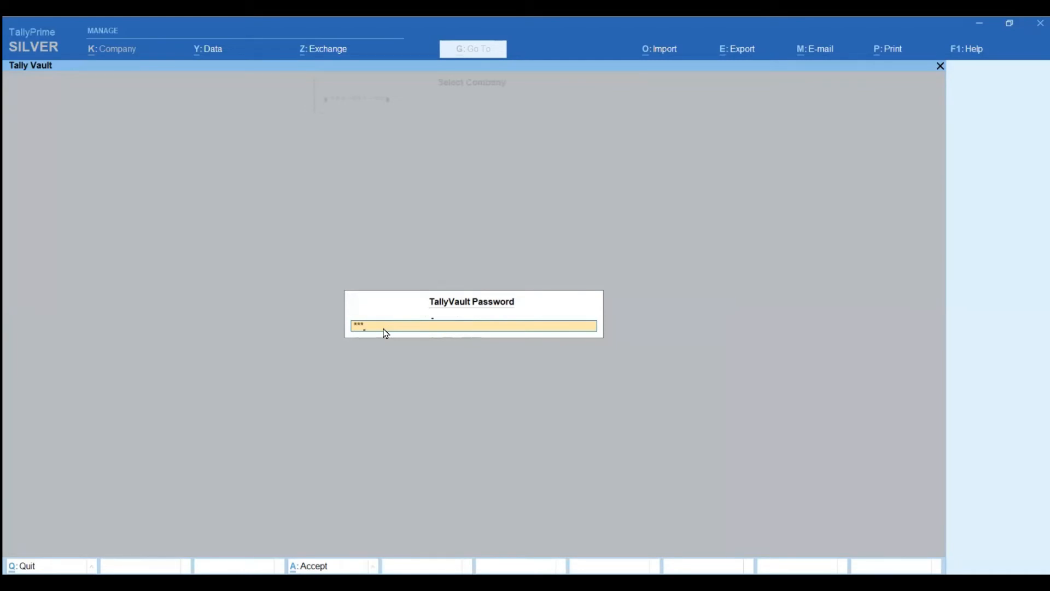
{"action": "key", "text": "Return"}
{"action": "type", "text": "admin"}
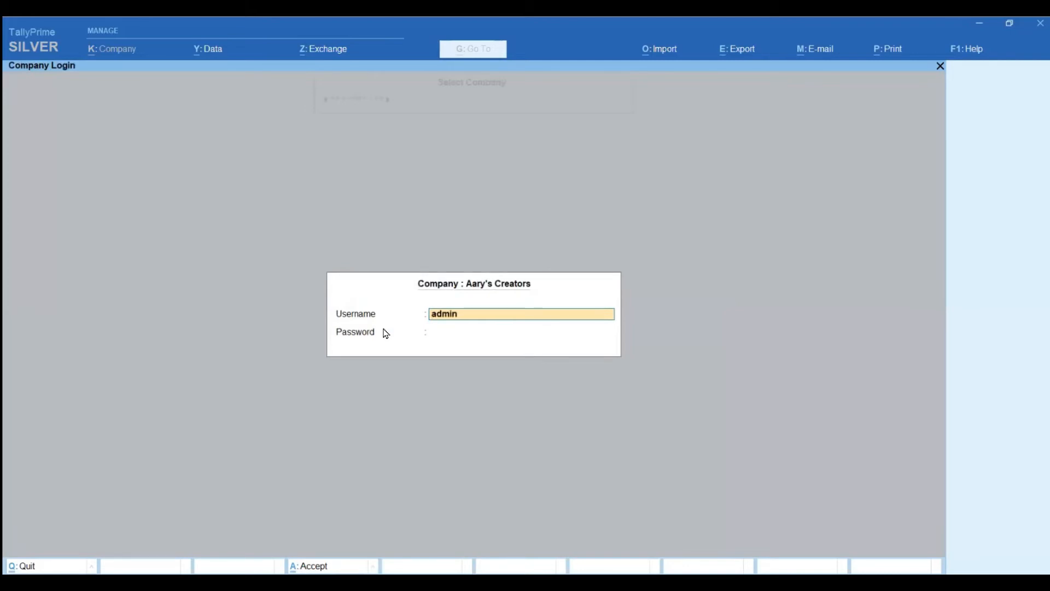
{"action": "key", "text": "Return"}
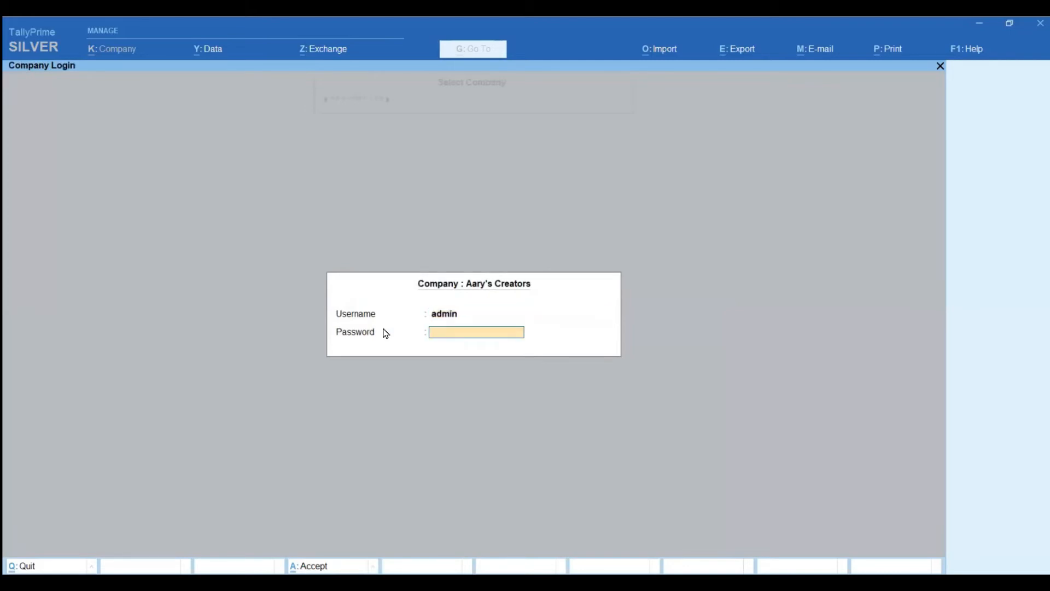
{"action": "key", "text": "Return"}
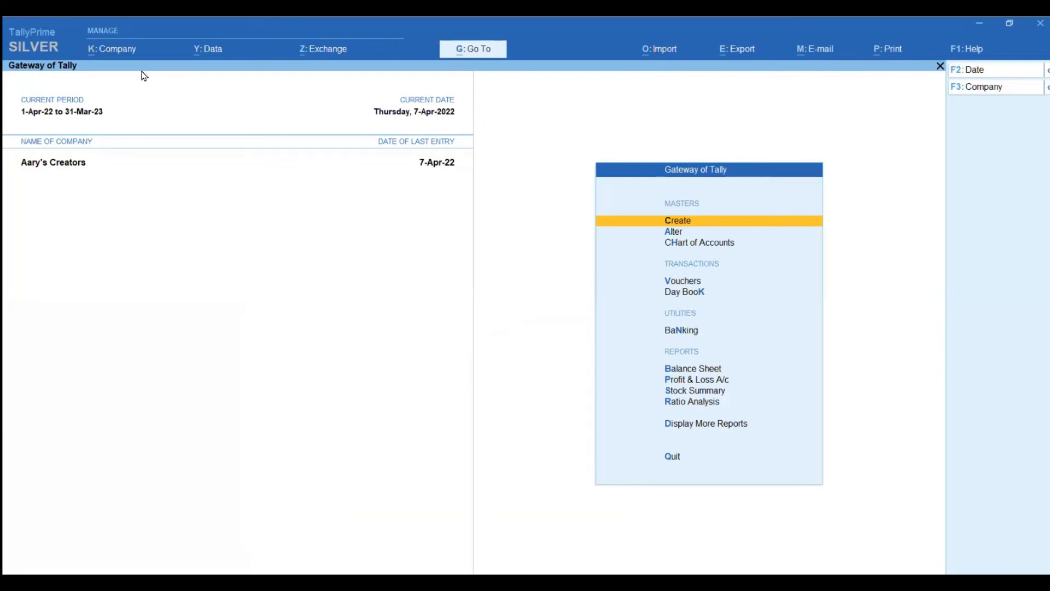
Change the TallyVault password of Aary's Creators by entering the old password and a confirmed new one, and create the re-encrypted company
{"action": "left_click", "coordinate": [129, 50]}
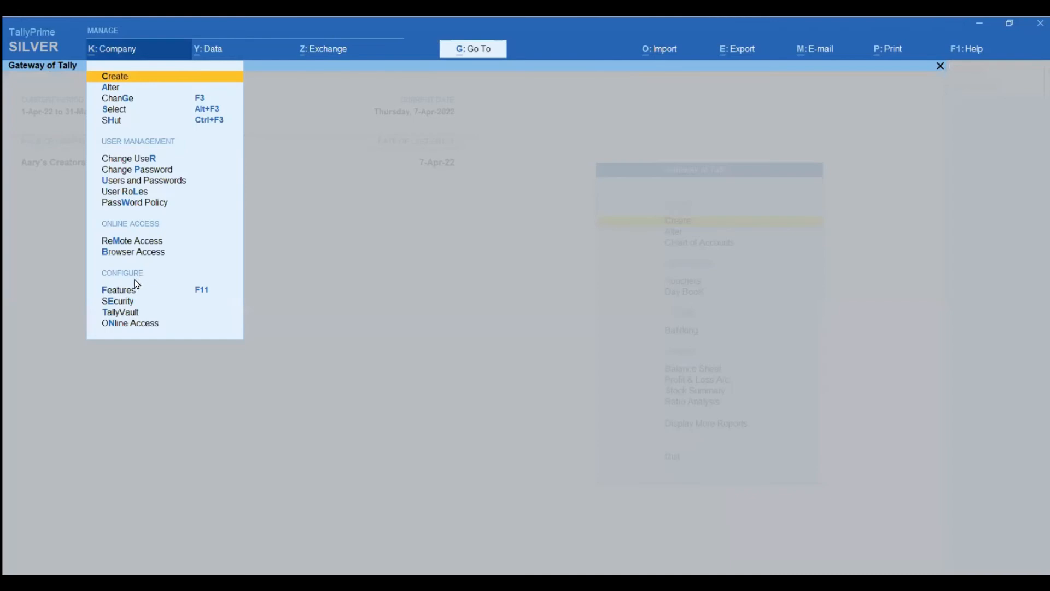
{"action": "left_click", "coordinate": [120, 313]}
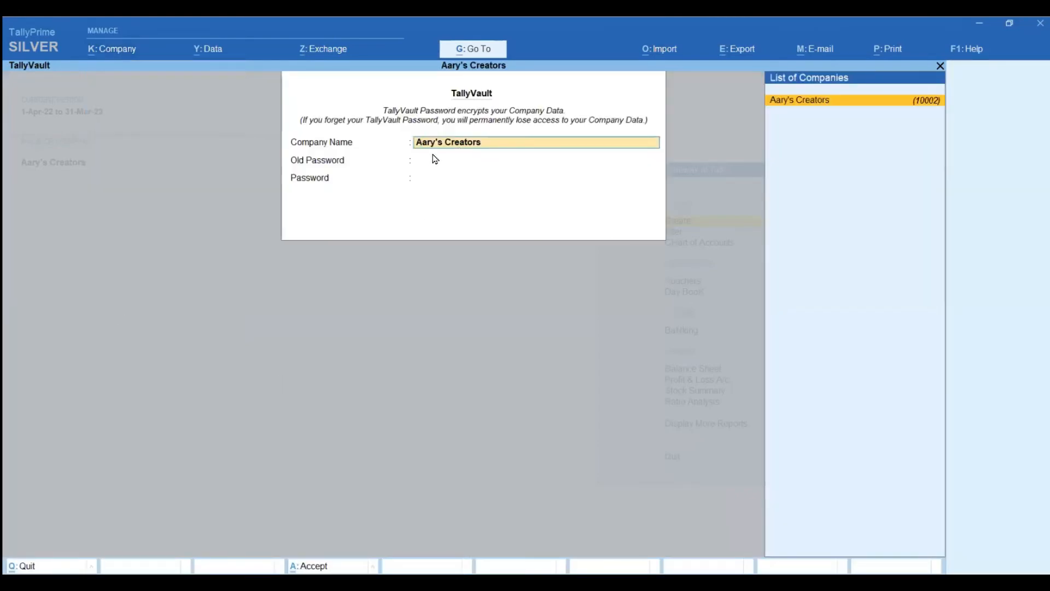
{"action": "key", "text": "Return"}
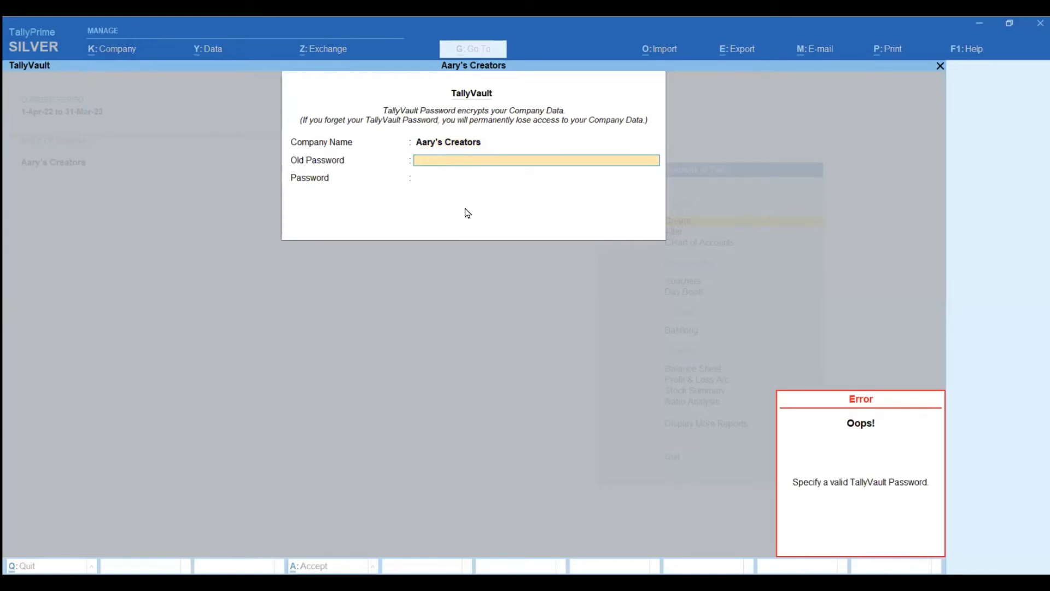
{"action": "type", "text": "**"}
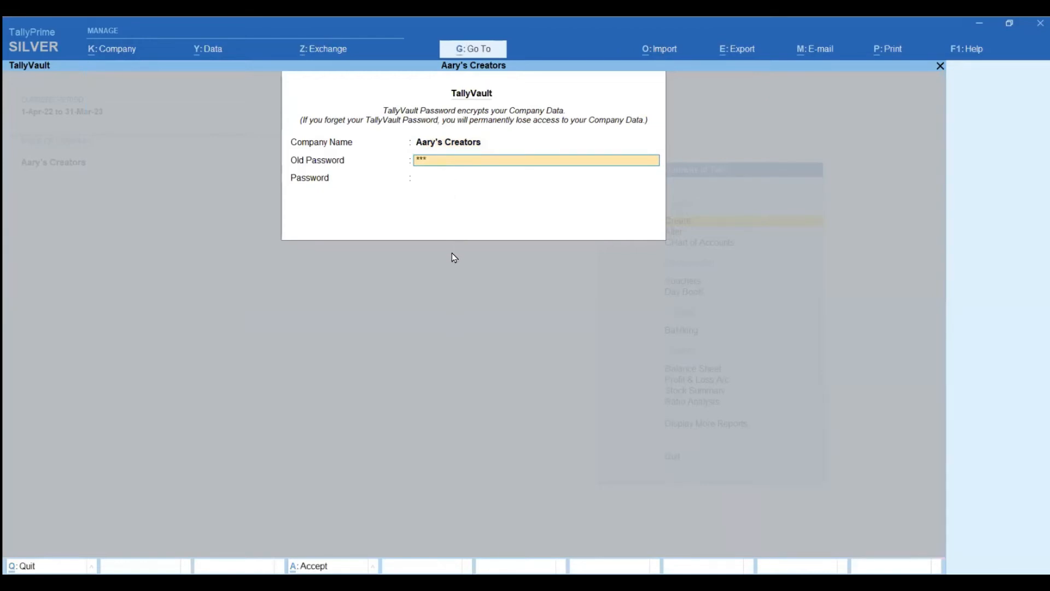
{"action": "key", "text": "Return"}
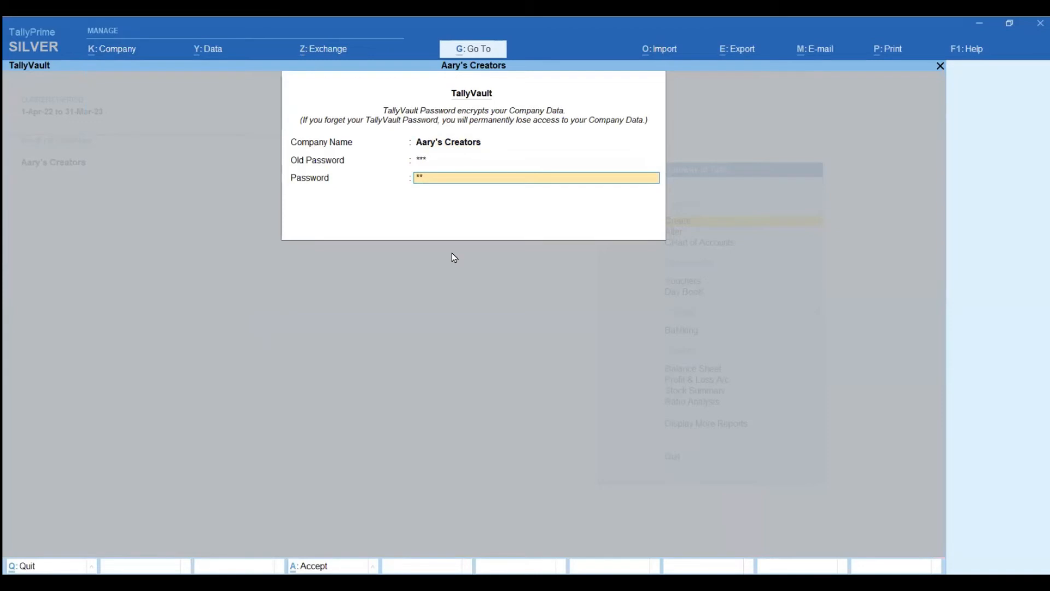
{"action": "type", "text": "***"}
{"action": "key", "text": "Return"}
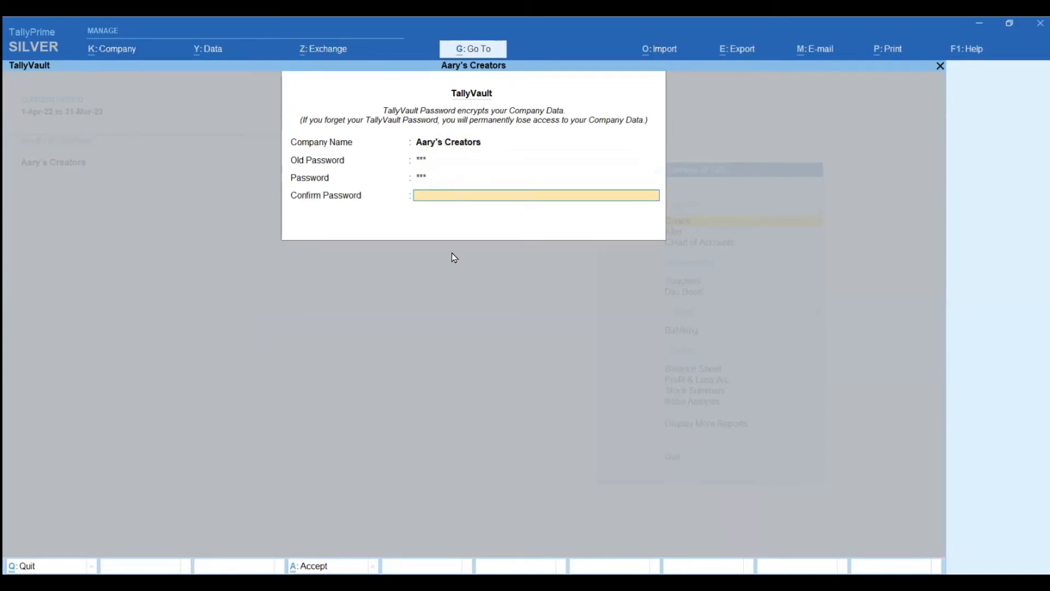
{"action": "type", "text": "***"}
{"action": "key", "text": "Return"}
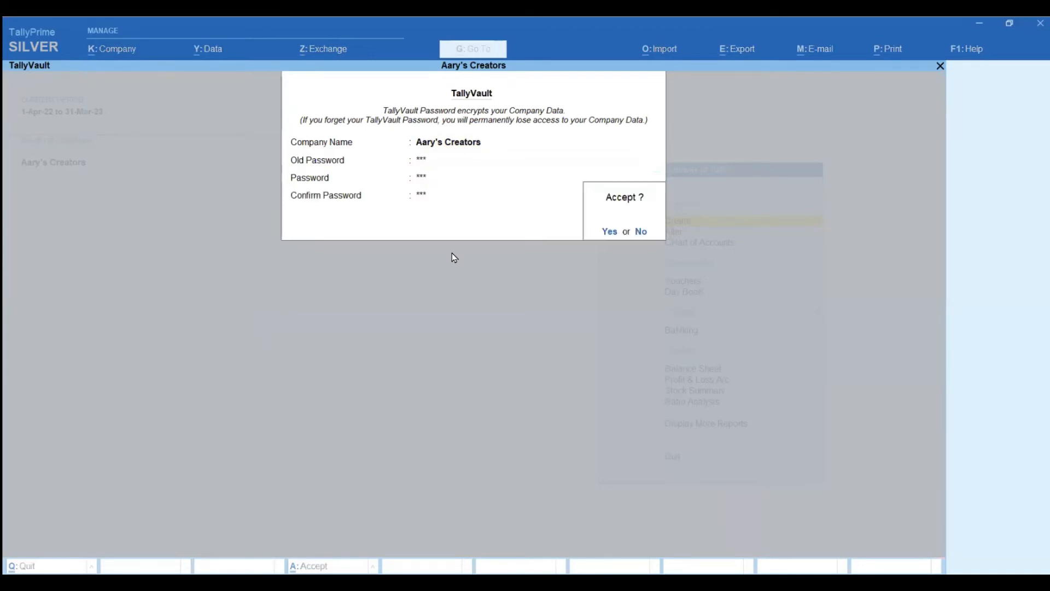
{"action": "key", "text": "Return"}
{"action": "key", "text": "Return"}
{"action": "key", "text": "Return"}
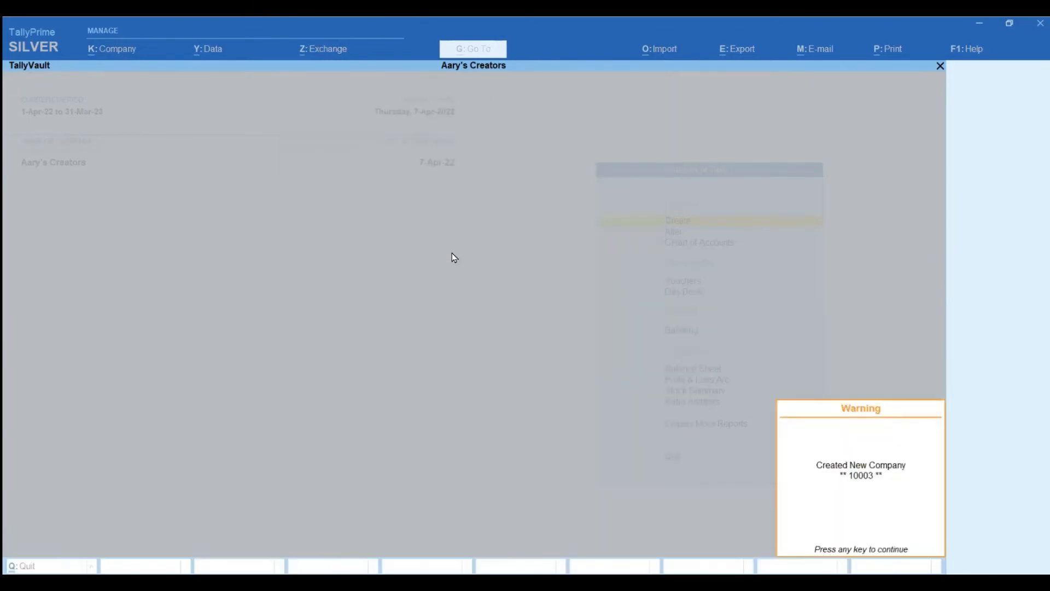
{"action": "key", "text": "Return"}
Unlock the newly created company with its new TallyVault password and log in as admin with the administrator password
{"action": "type", "text": "**"}
{"action": "key", "text": "Return"}
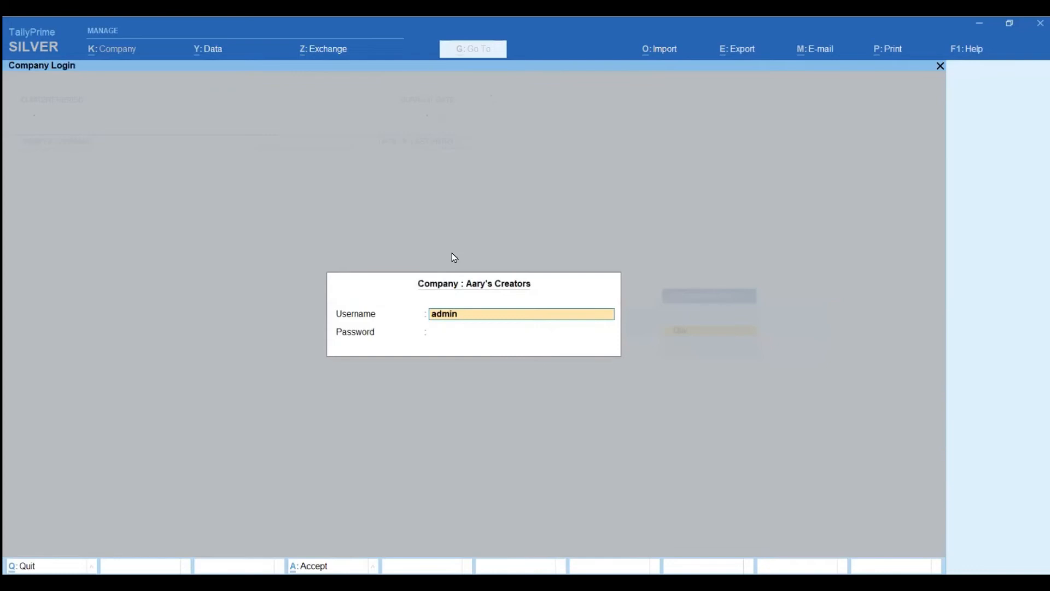
{"action": "key", "text": "Return"}
{"action": "key", "text": "Return"}
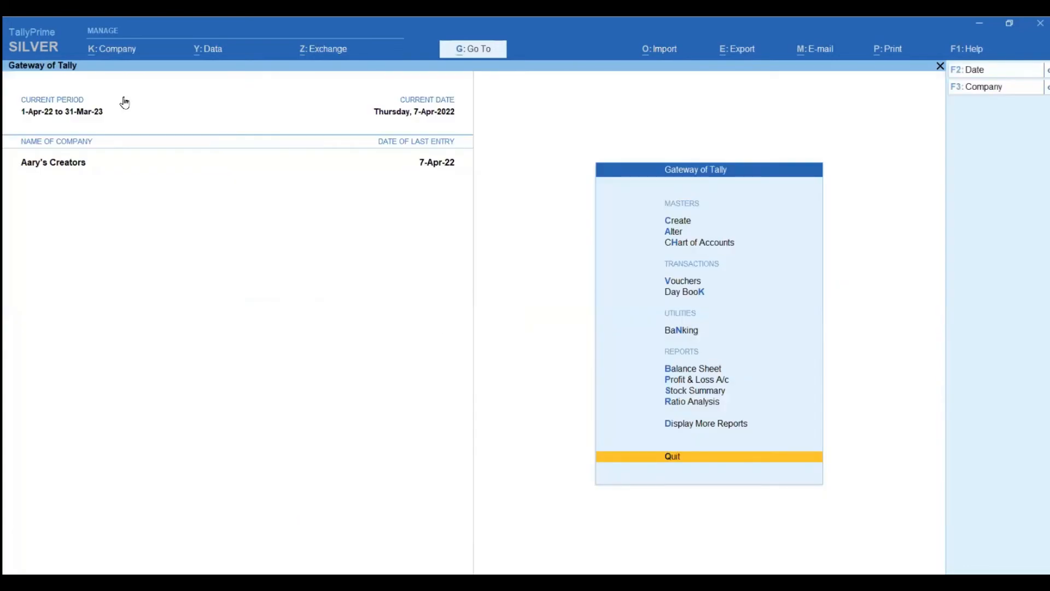
Change the admin user's login password for Aary's Creators by entering the old password and a confirmed new password
{"action": "left_click", "coordinate": [124, 50]}
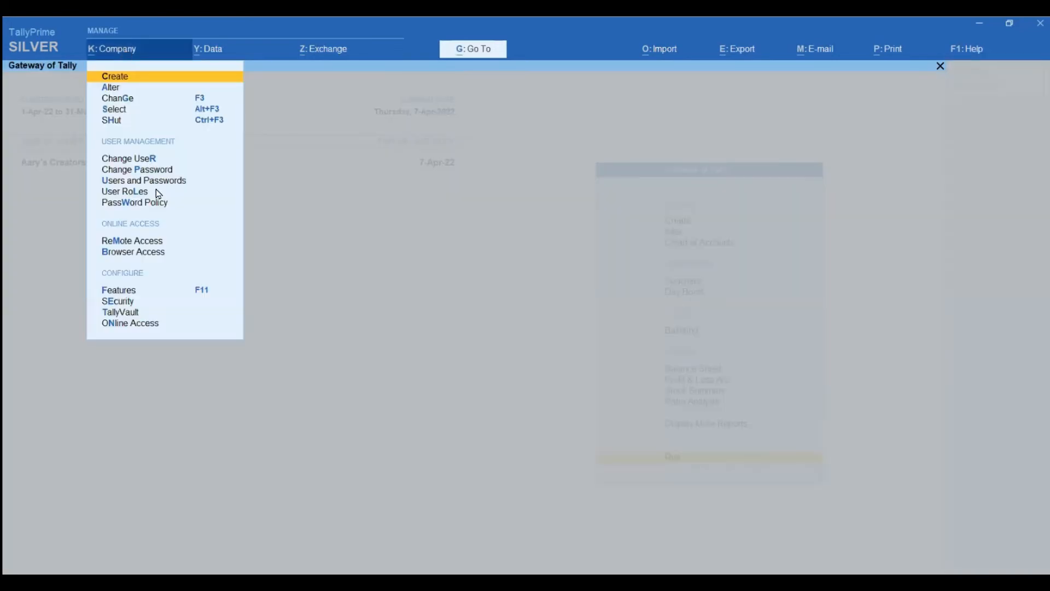
{"action": "left_click", "coordinate": [145, 170]}
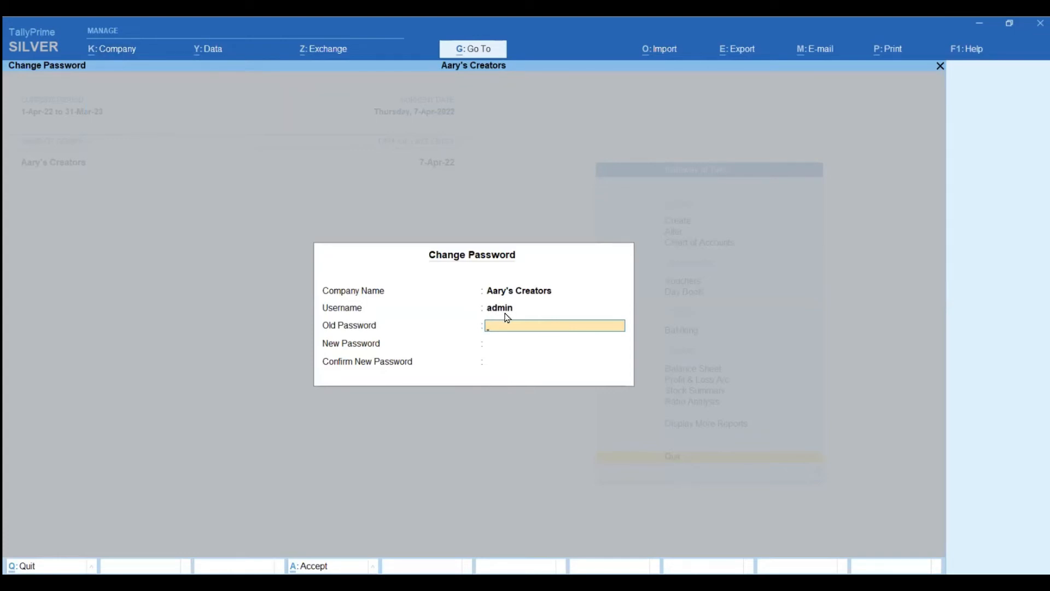
{"action": "key", "text": "Return"}
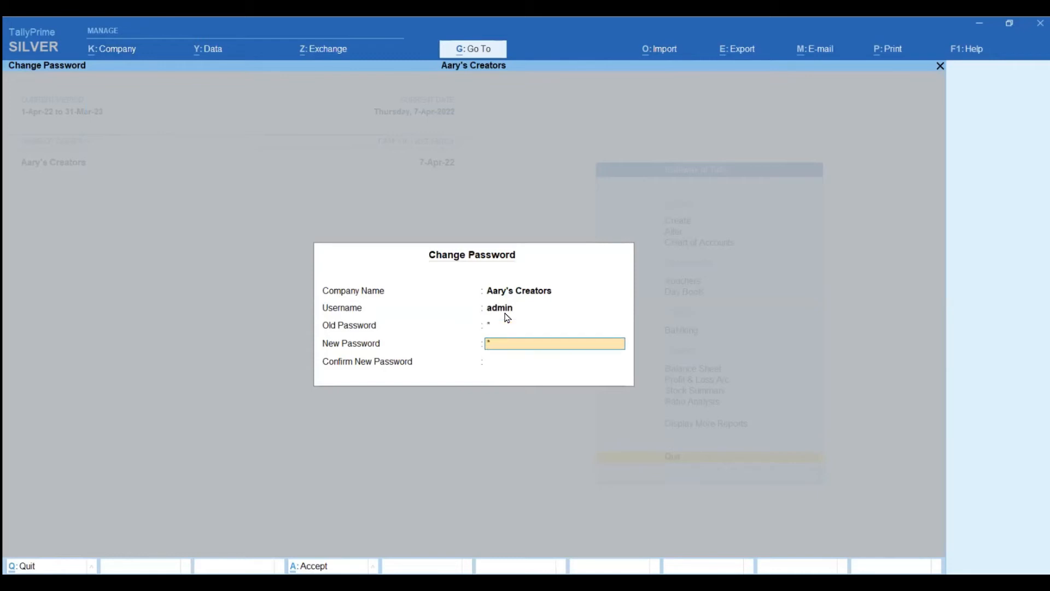
{"action": "key", "text": "Return"}
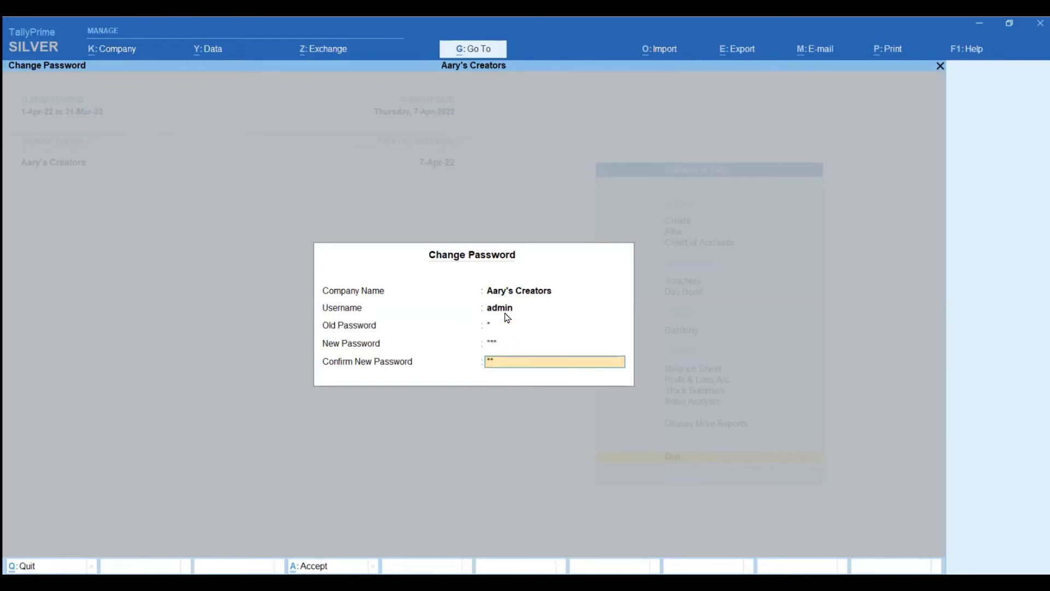
{"action": "key", "text": "Return"}
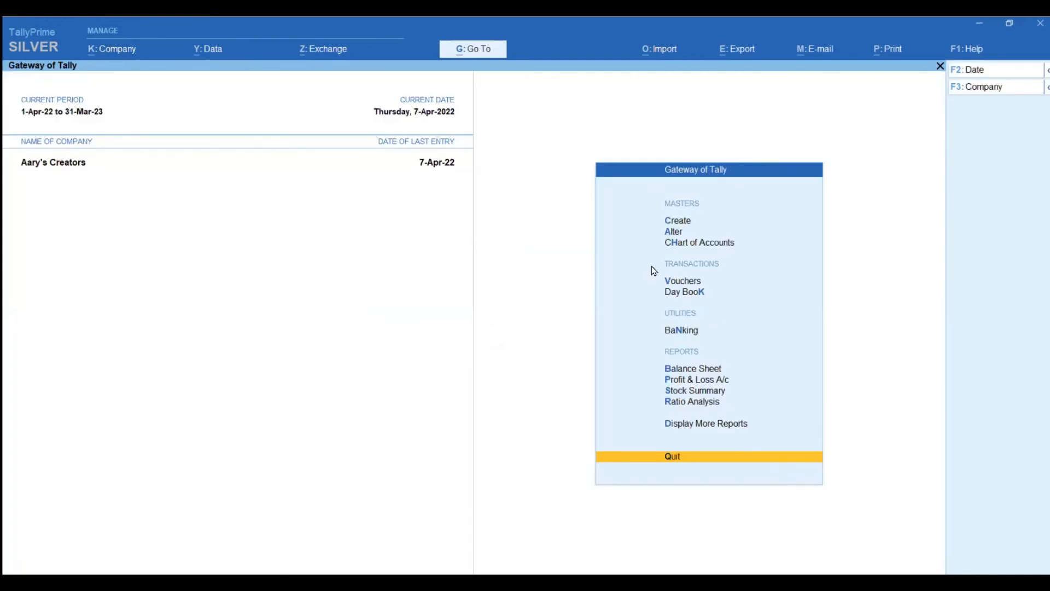
Review the user access and TallyAudit security settings in the company alteration of Aary's Creators, and quit without saving
{"action": "left_click", "coordinate": [128, 55]}
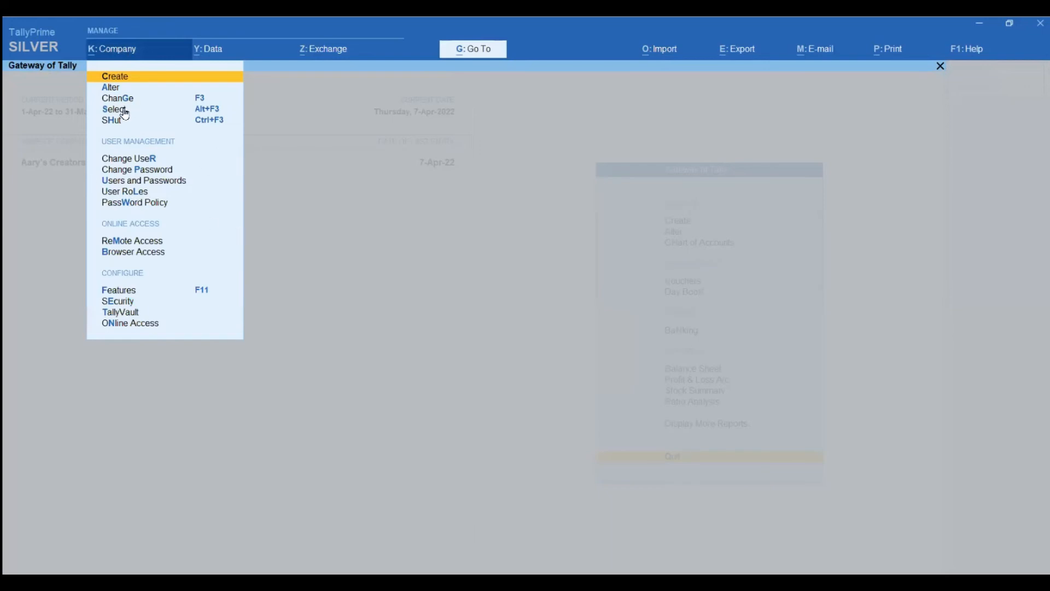
{"action": "left_click", "coordinate": [112, 89]}
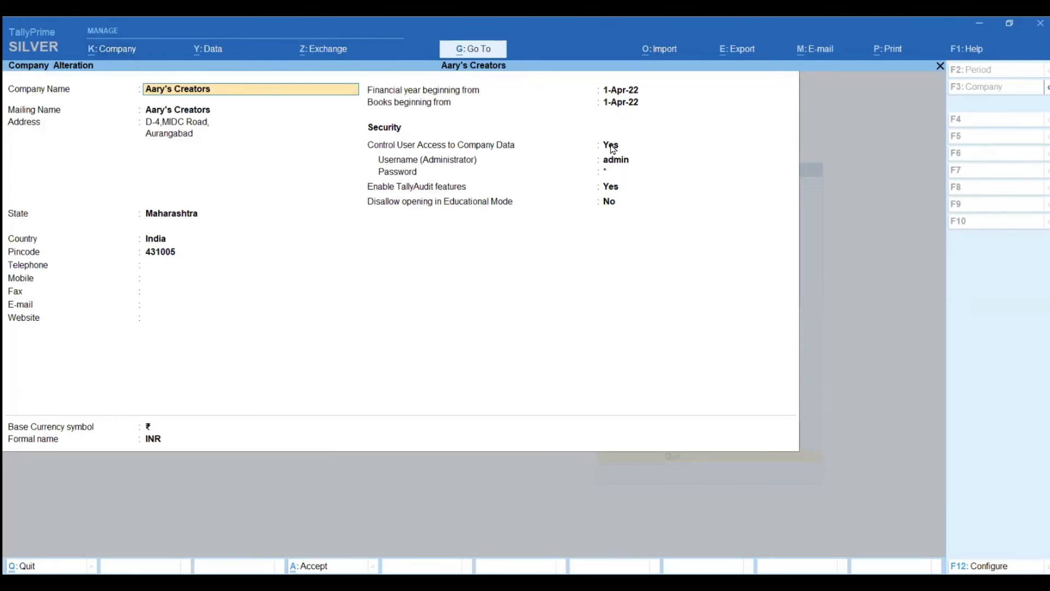
{"action": "key", "text": "Escape"}
{"action": "key", "text": "Escape"}
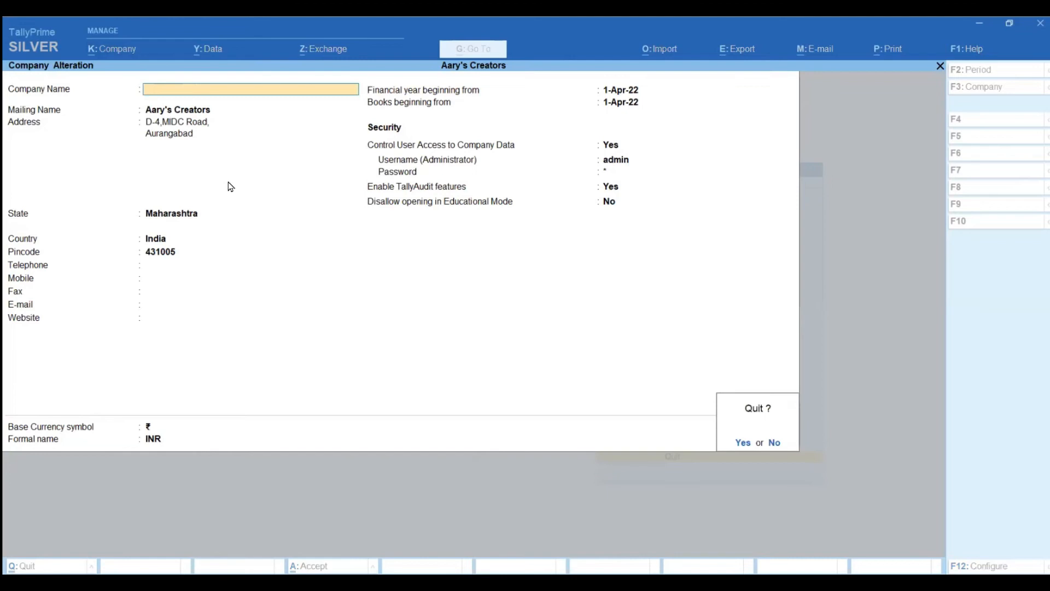
{"action": "key", "text": "Return"}
{"action": "left_click", "coordinate": [133, 55]}
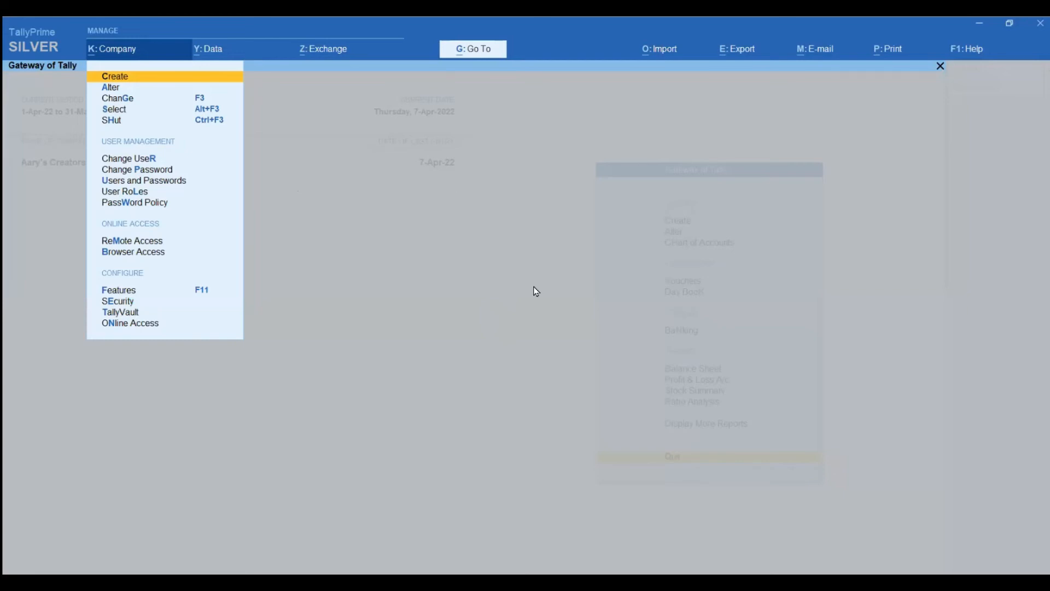
{"action": "key", "text": "Escape"}
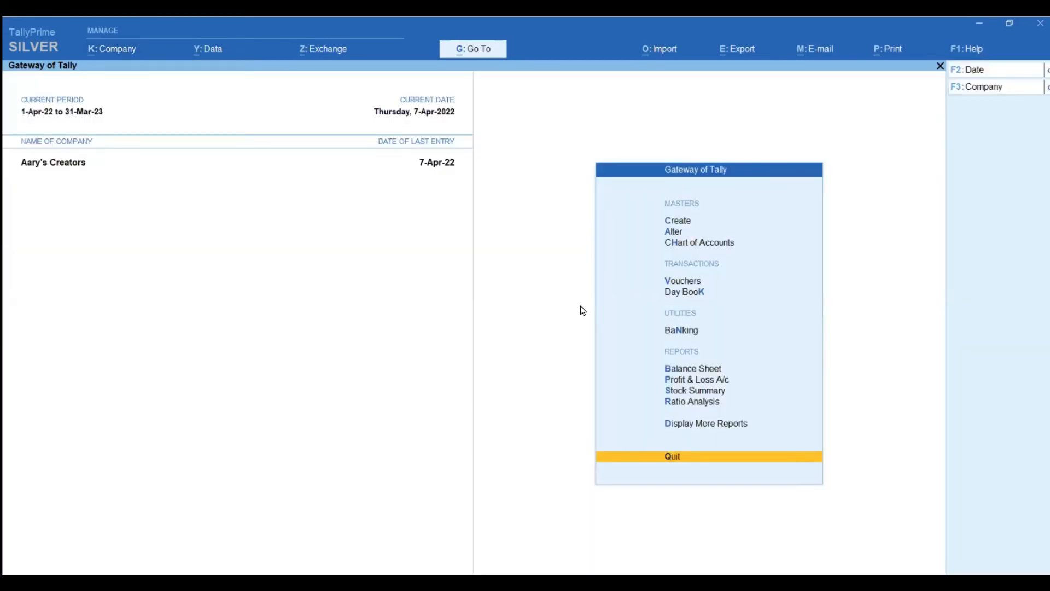